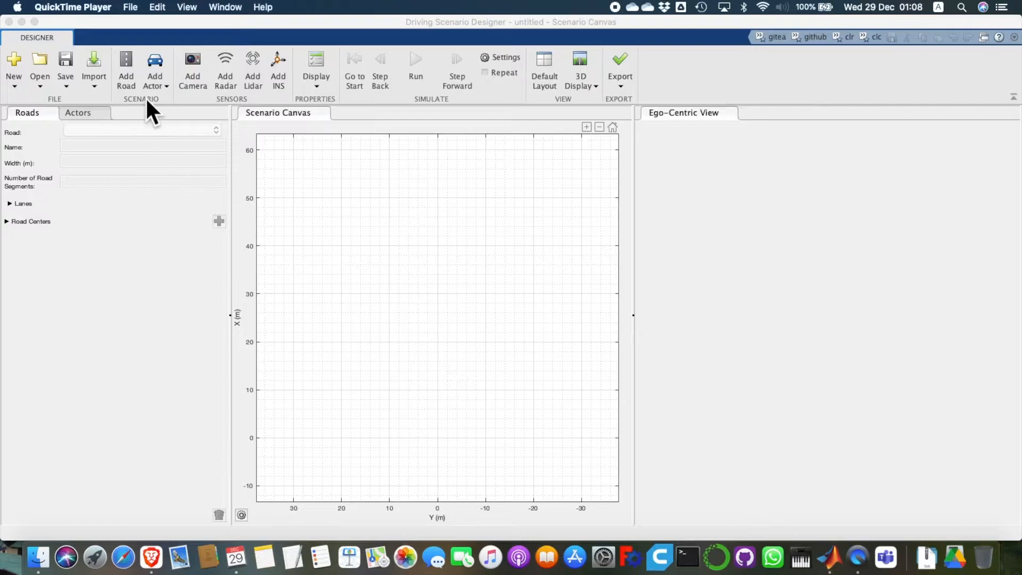
# Step: Draw a straight road from about (0.4, 0.3) to about (50, 0.2) on the scenario canvas
pyautogui.click(129, 68)
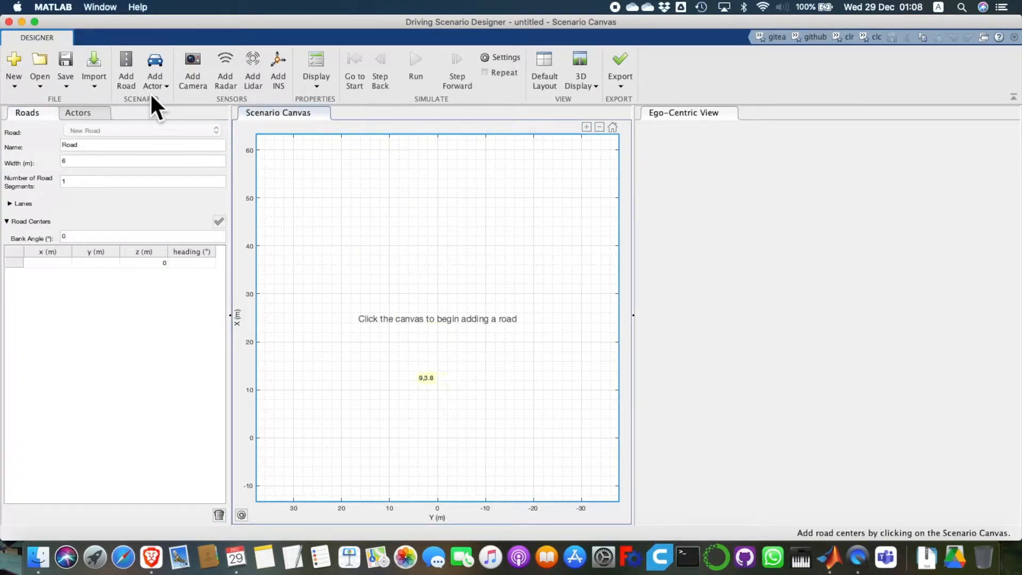
pyautogui.click(436, 435)
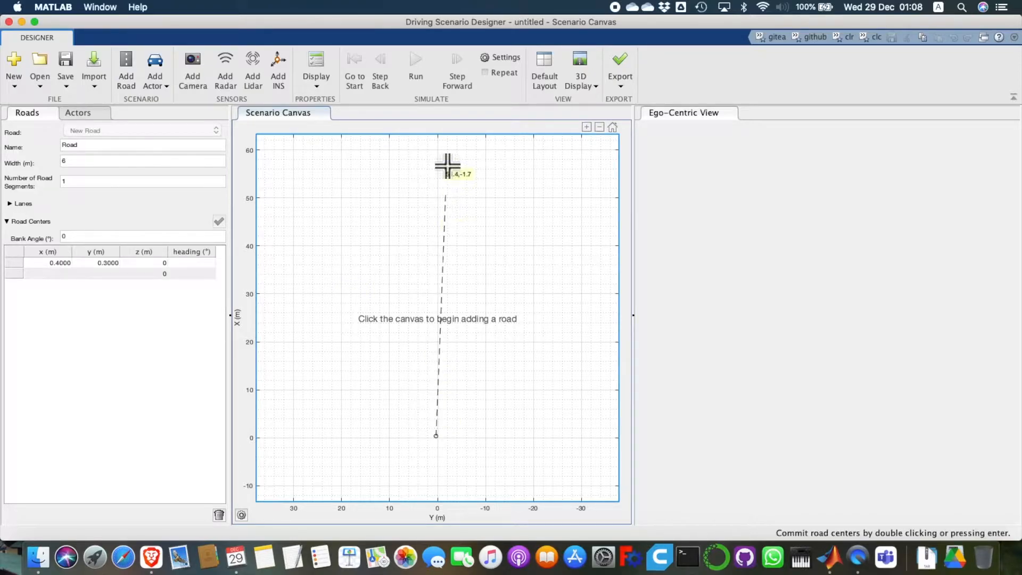
pyautogui.doubleClick(438, 198)
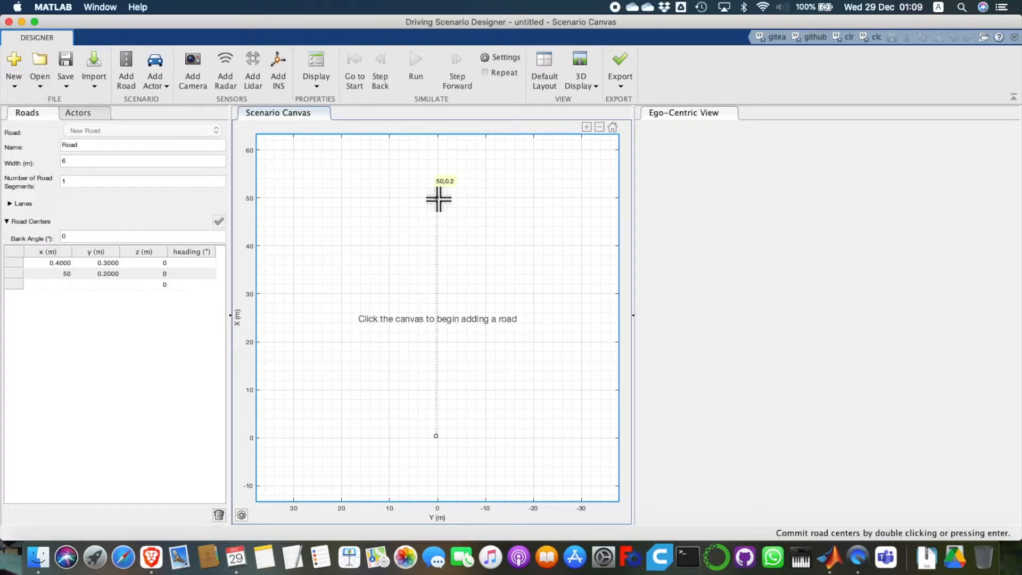
pyautogui.click(490, 284)
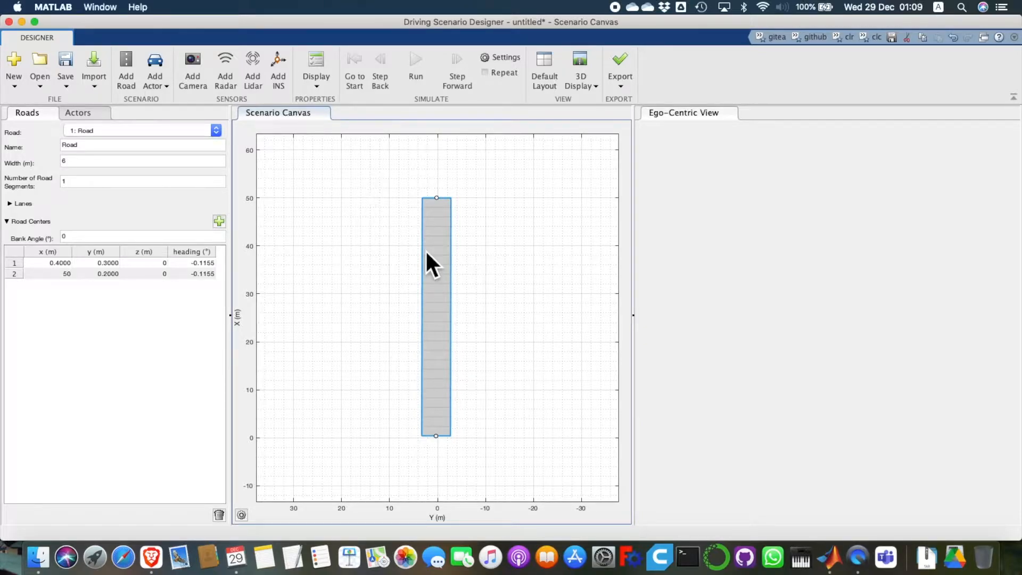
# Step: Set the width of the first road to 12 m
pyautogui.click(120, 130)
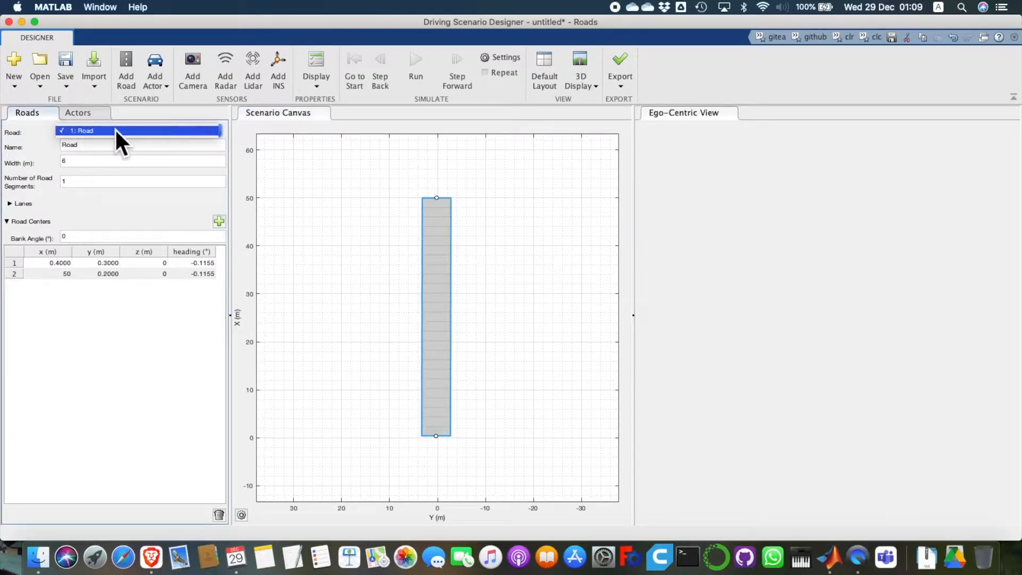
pyautogui.click(78, 130)
pyautogui.click(110, 147)
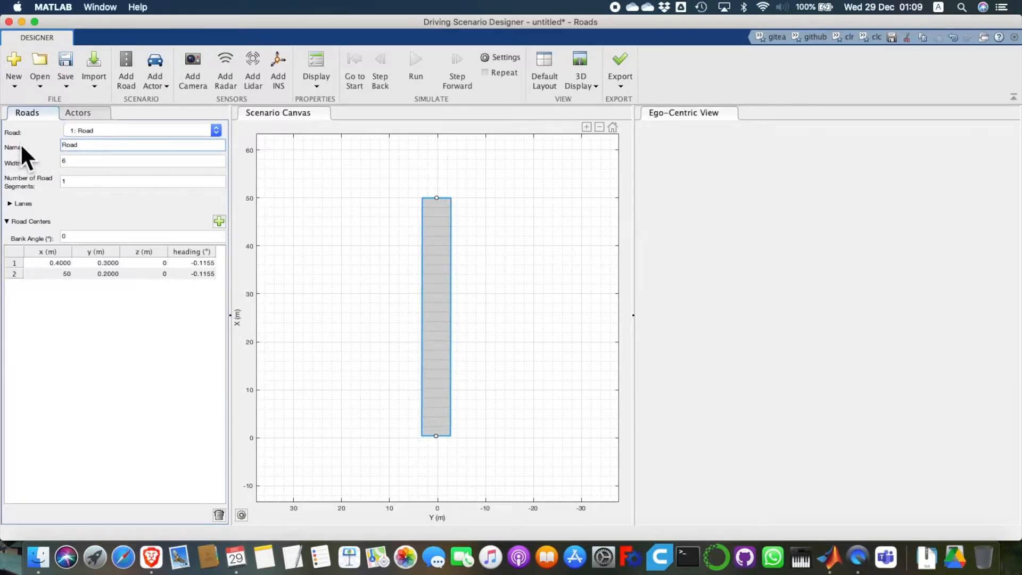
pyautogui.press('Tab')
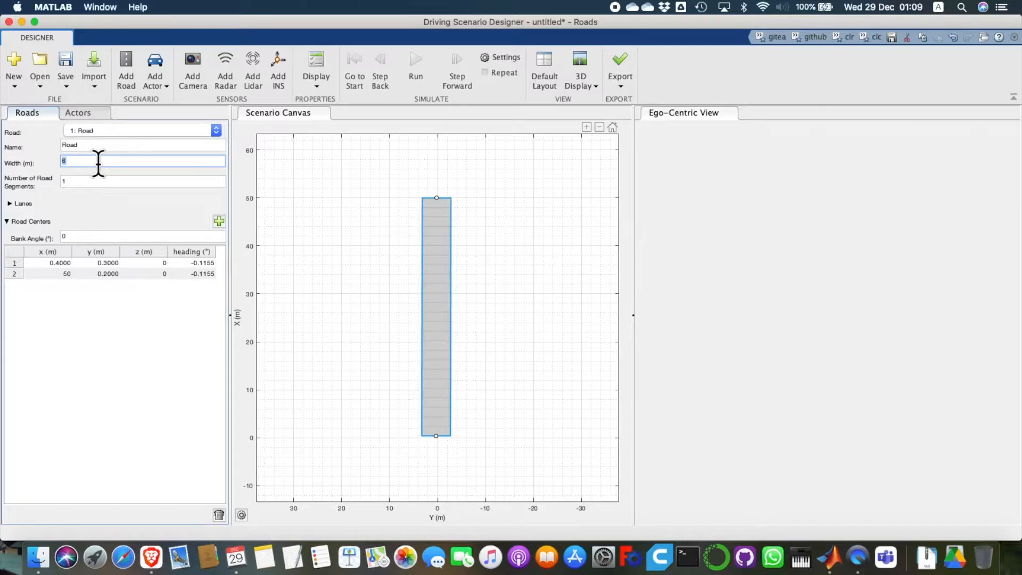
pyautogui.write('12')
pyautogui.press('Tab')
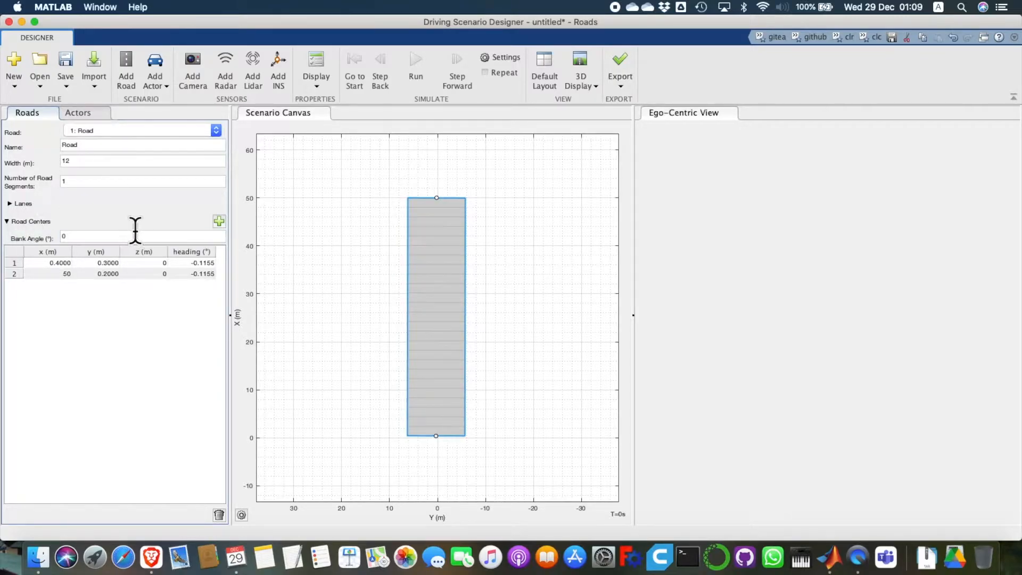
# Step: Divide the road into 2 lanes, keeping lane 1 as a Driving lane
pyautogui.click(152, 202)
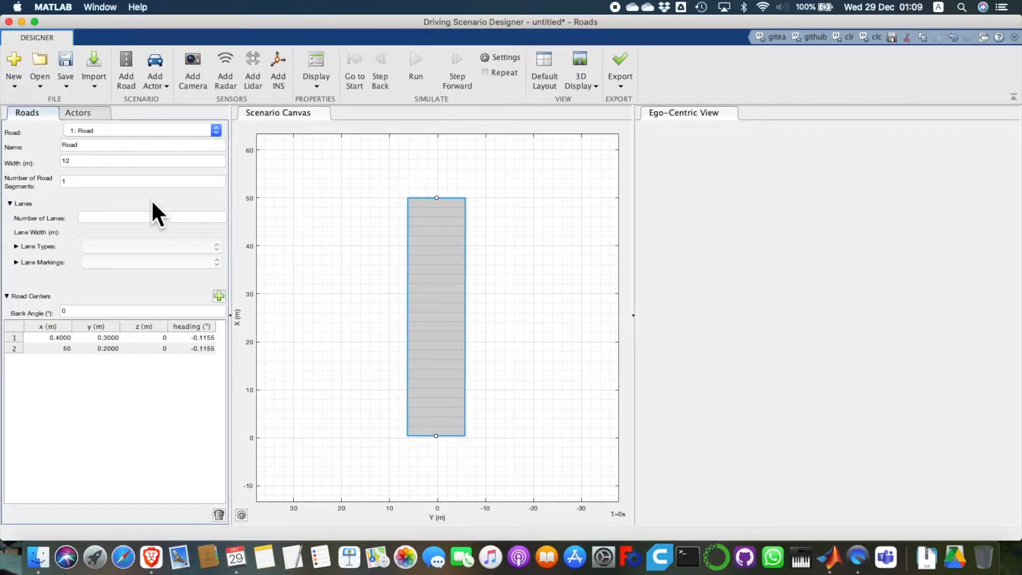
pyautogui.click(91, 217)
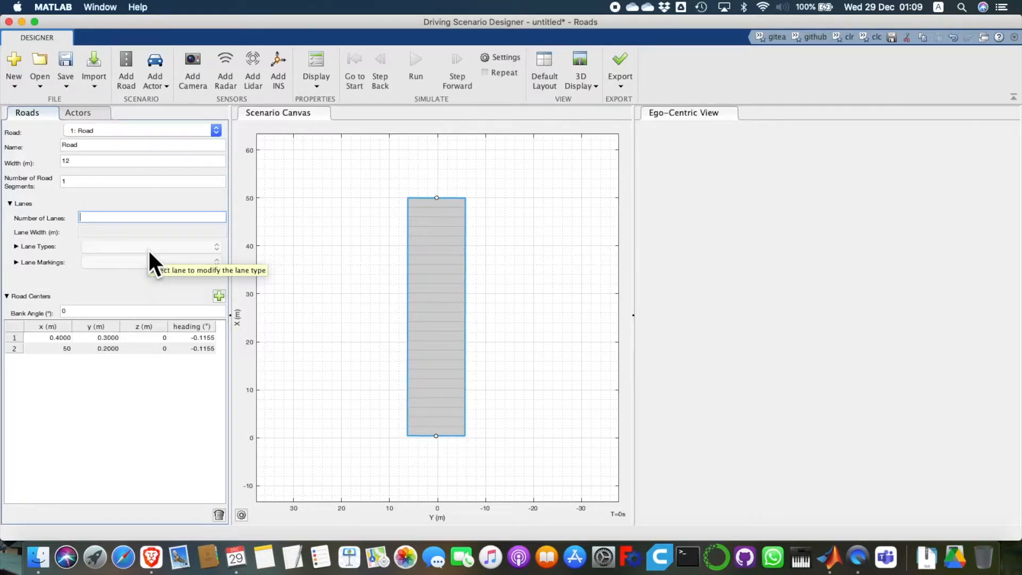
pyautogui.write('2')
pyautogui.press('Return')
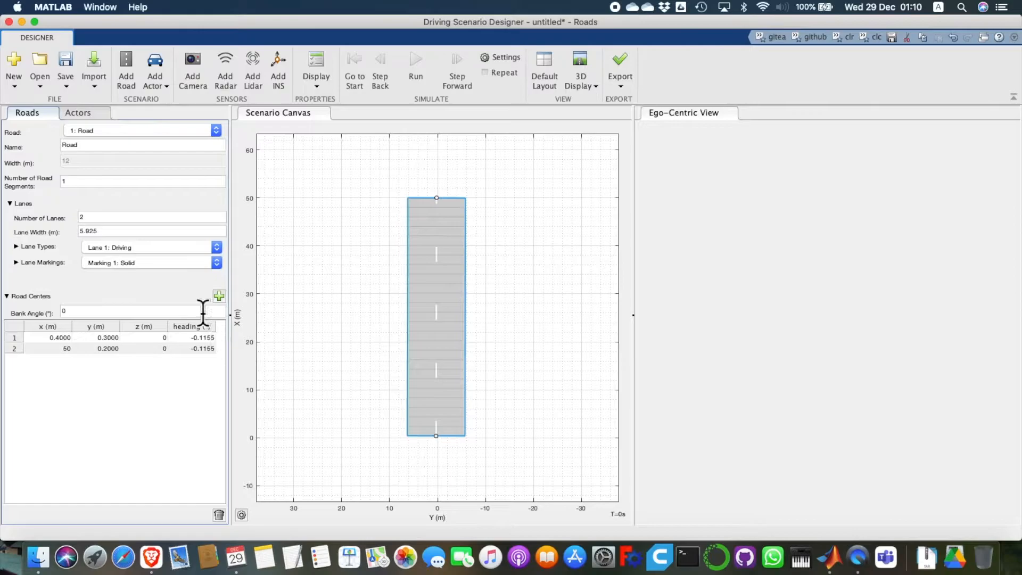
pyautogui.click(132, 246)
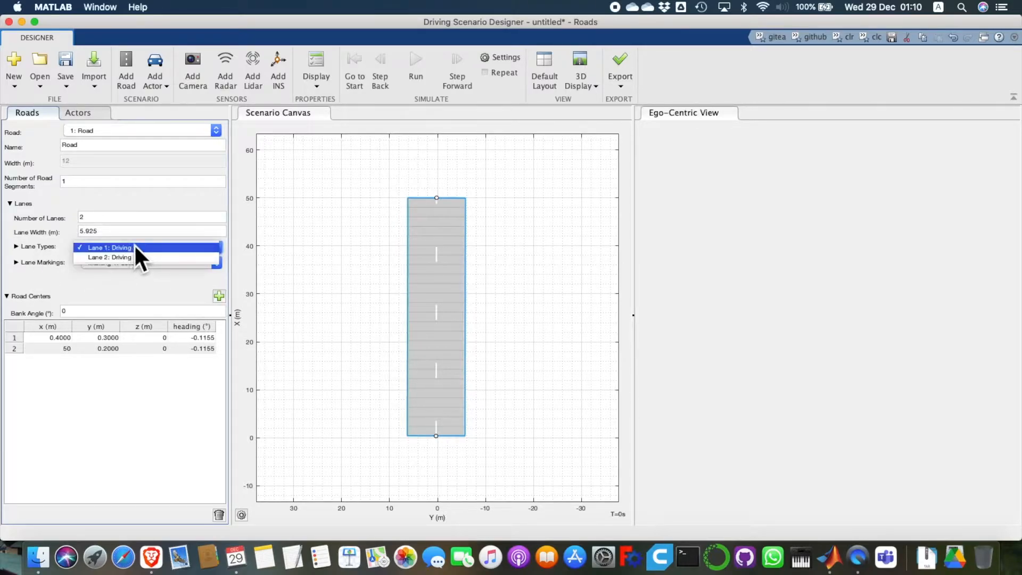
pyautogui.click(176, 245)
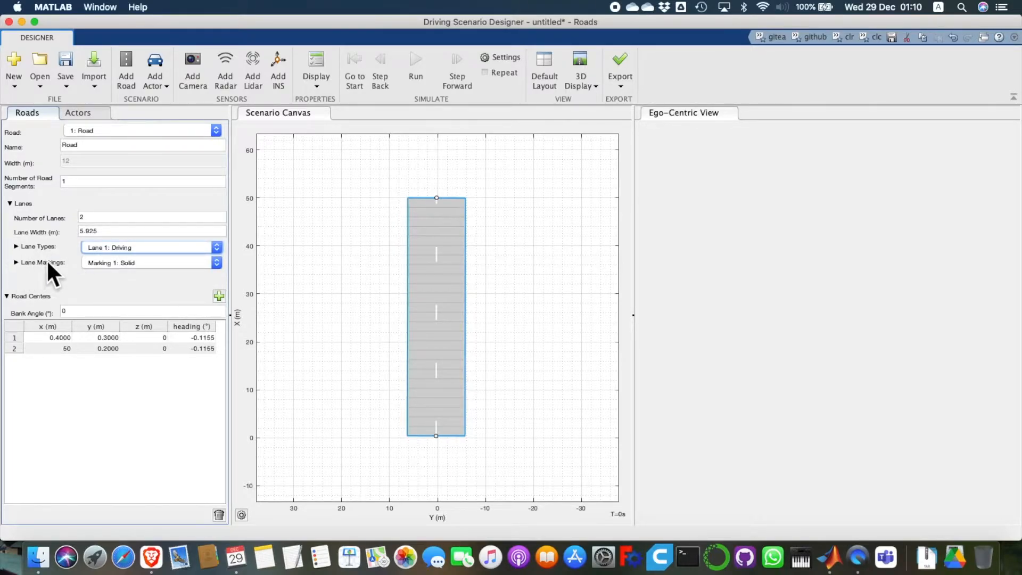
# Step: Change the road's middle lane marking, Marking 2, to a yellow DoubleSolid line
pyautogui.click(15, 261)
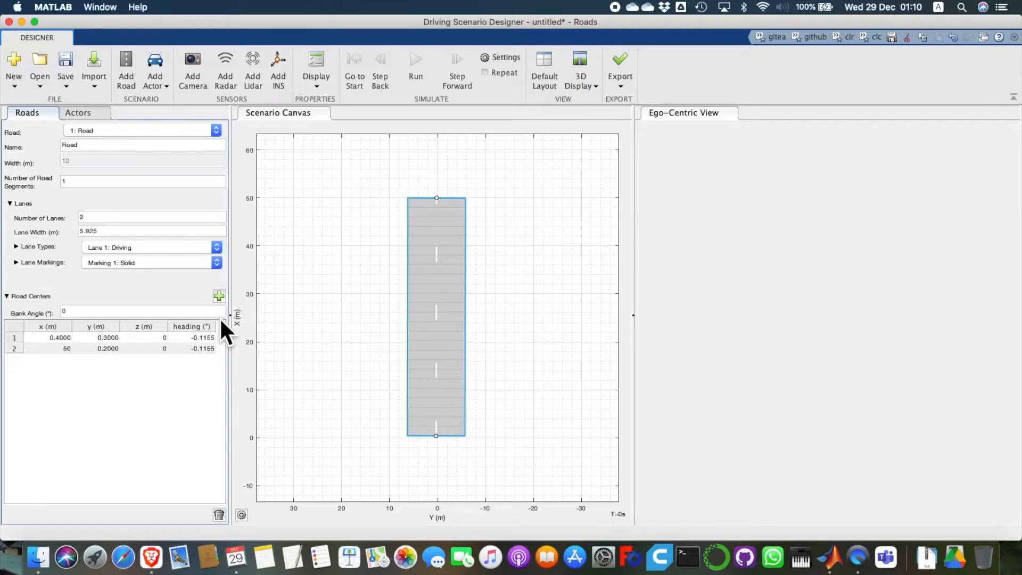
pyautogui.click(178, 259)
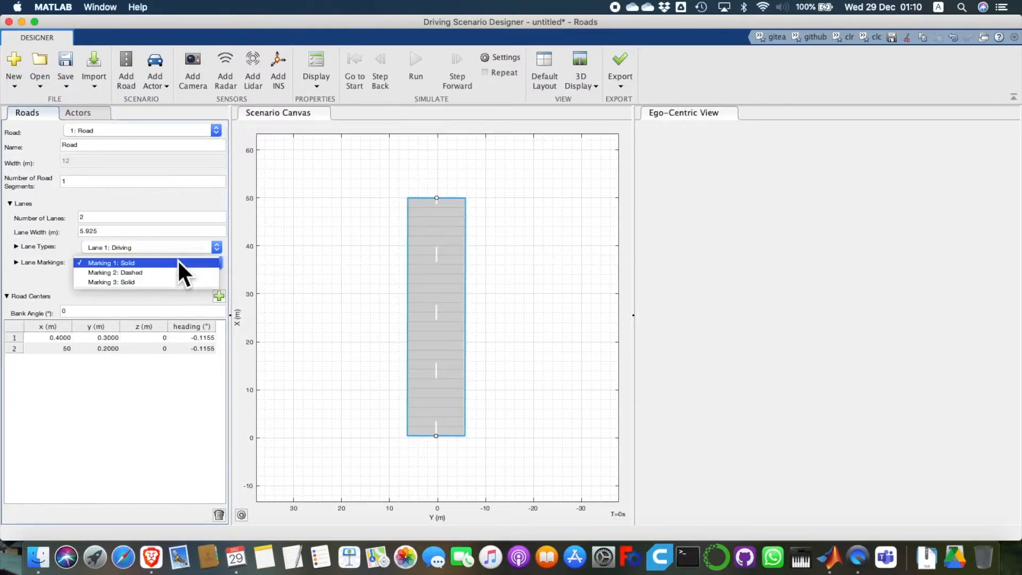
pyautogui.click(39, 270)
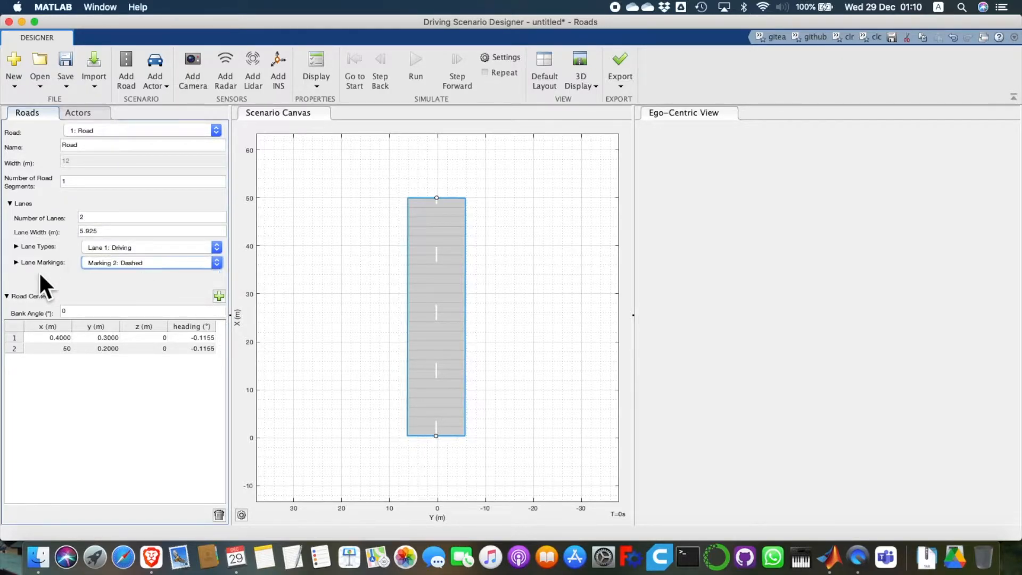
pyautogui.click(57, 306)
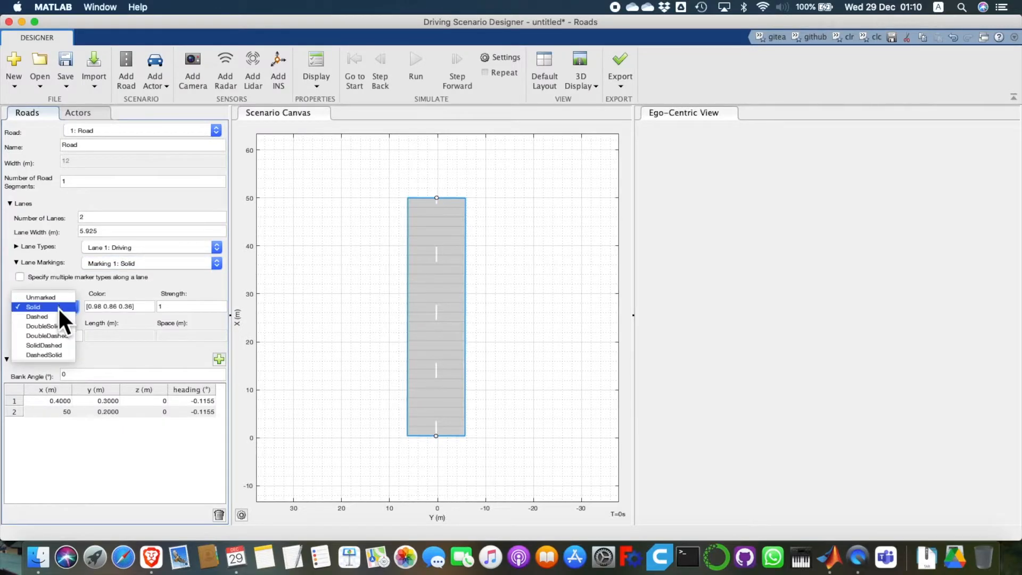
pyautogui.click(63, 317)
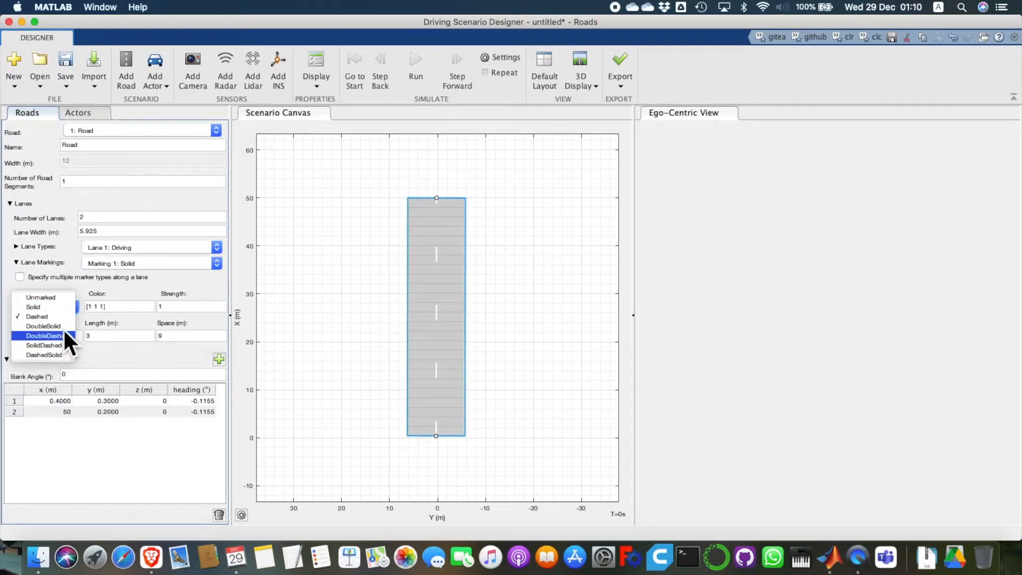
pyautogui.click(63, 326)
pyautogui.click(127, 307)
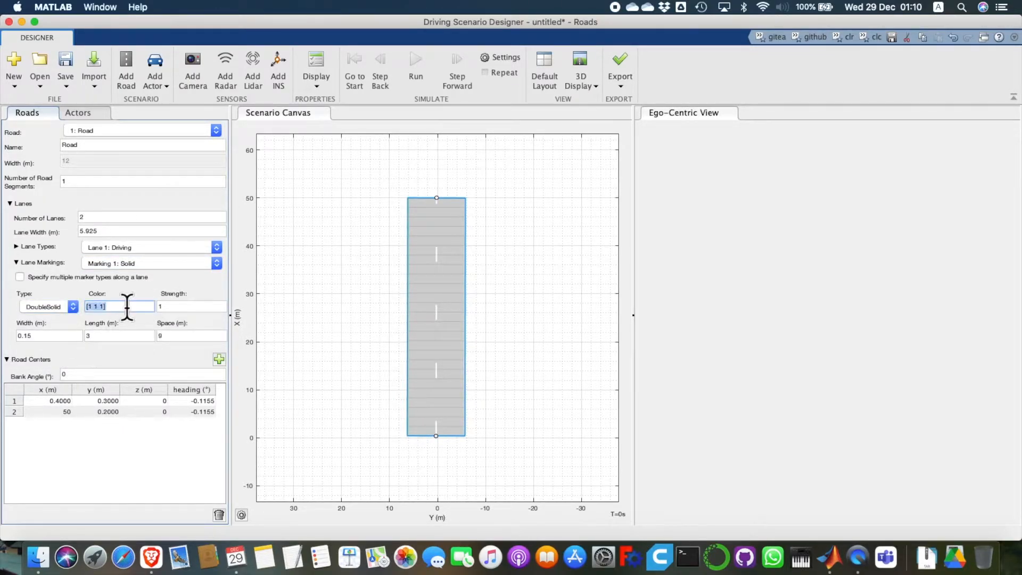
pyautogui.write('y')
pyautogui.press('Tab')
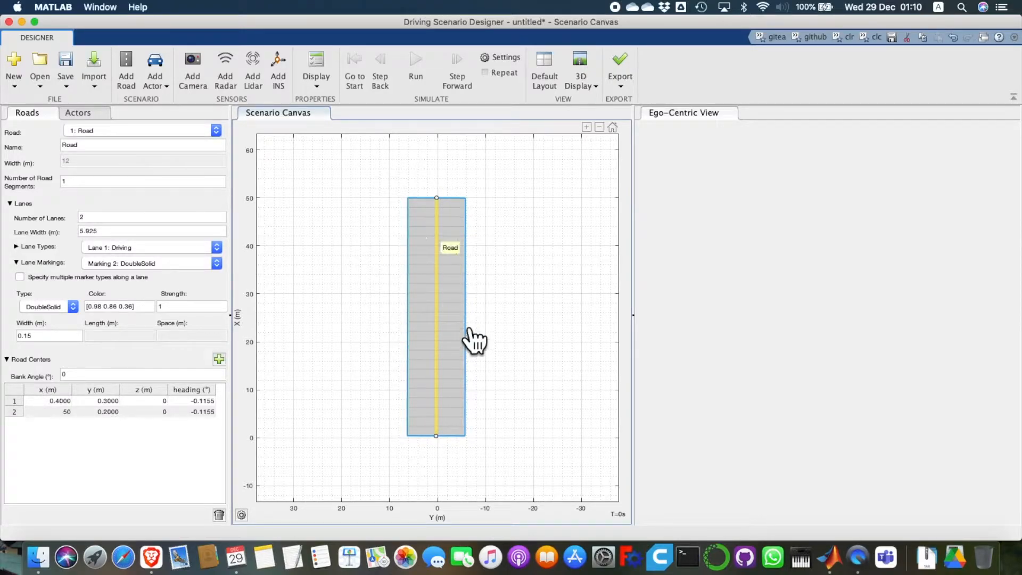
# Step: Add a road center midway along the road and move it to about (24.7, -7.1) to curve the road
pyautogui.rightClick(437, 313)
pyautogui.click(489, 315)
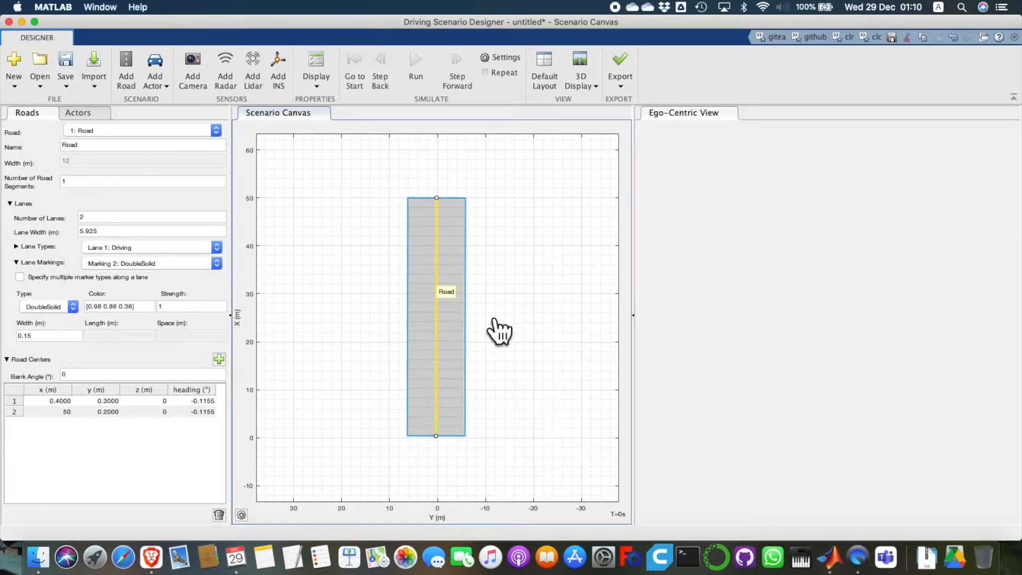
pyautogui.moveTo(437, 307); pyautogui.dragTo(472, 319)
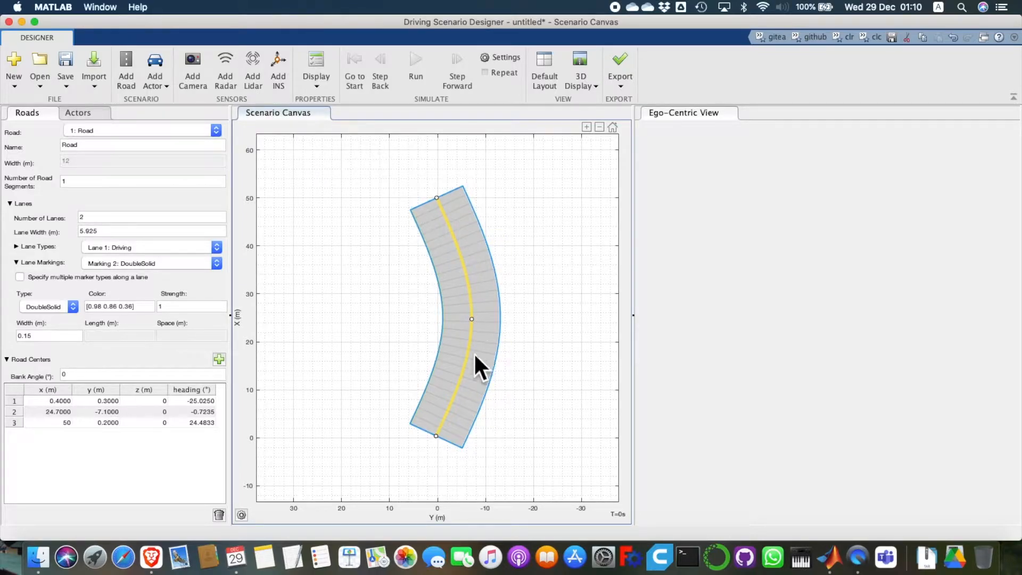
# Step: Extend the road beyond its far end with two more road centers at about (56.7, 8.9) and (57.5, 24.4)
pyautogui.click(73, 459)
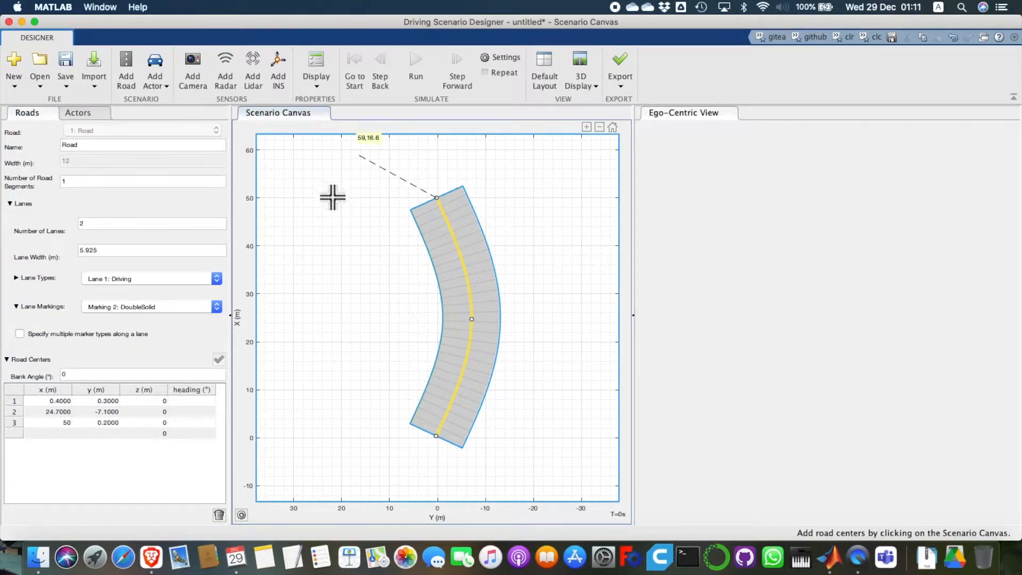
pyautogui.click(395, 165)
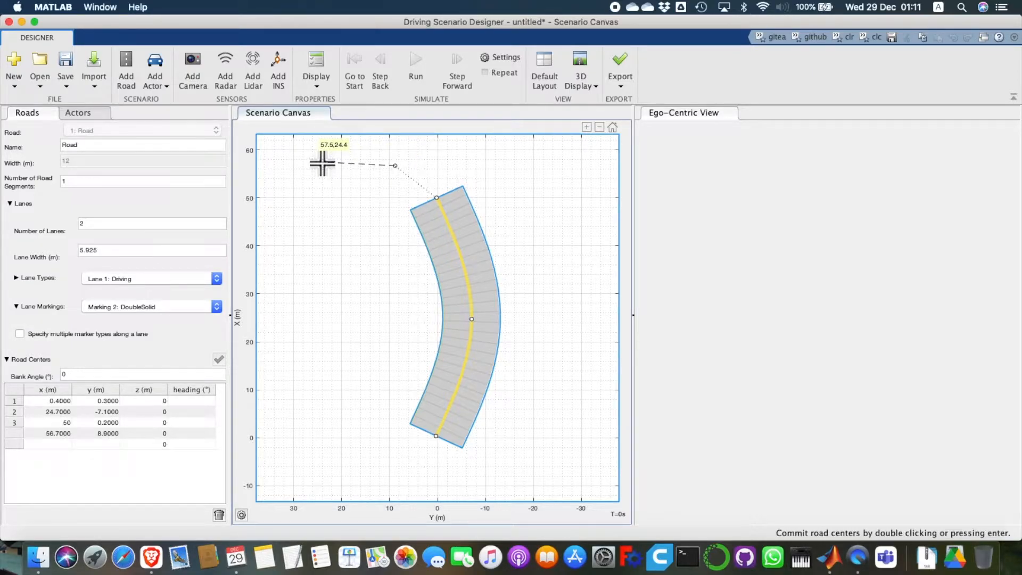
pyautogui.click(321, 163)
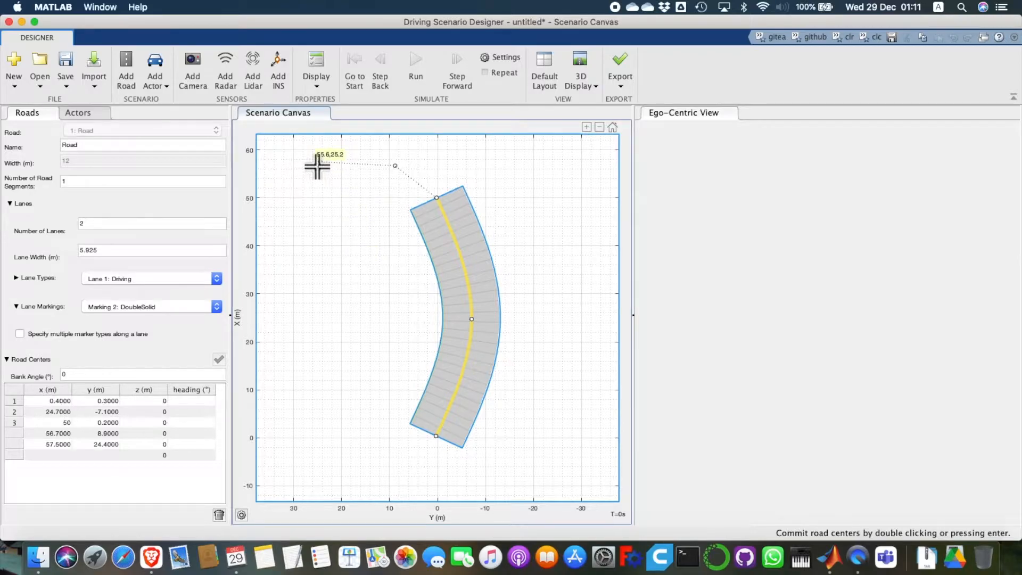
pyautogui.press('Return')
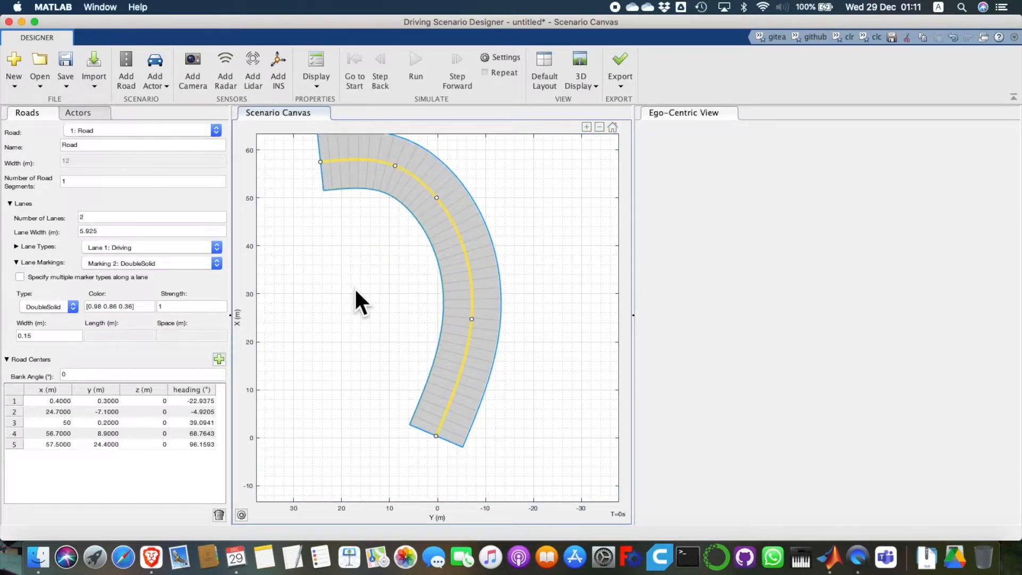
# Step: Draw a second straight road crossing the curved one, from about (30.2, 29.8) to (30.2, -39.5)
pyautogui.scroll(-2, 356, 286)
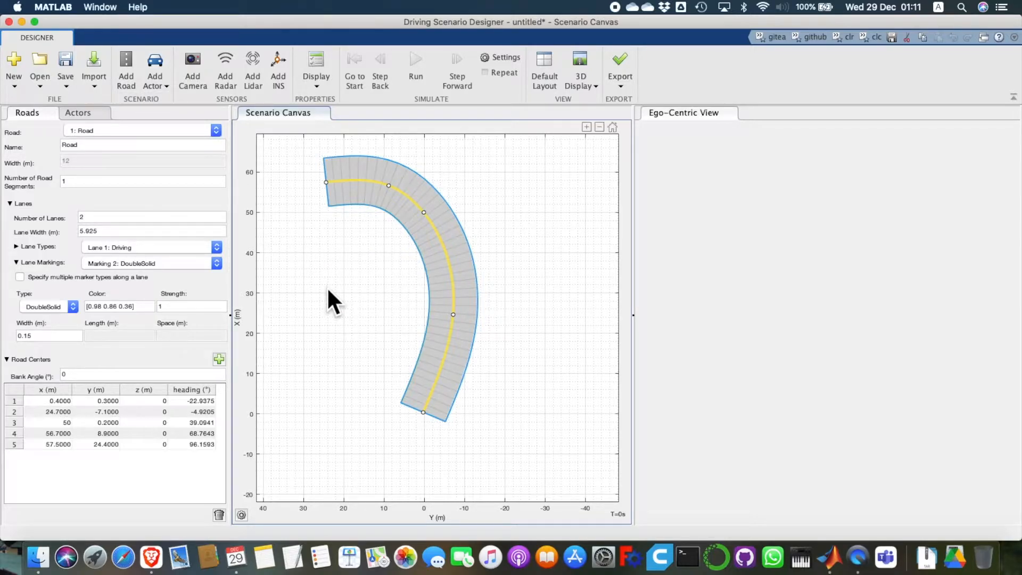
pyautogui.press('super+r')
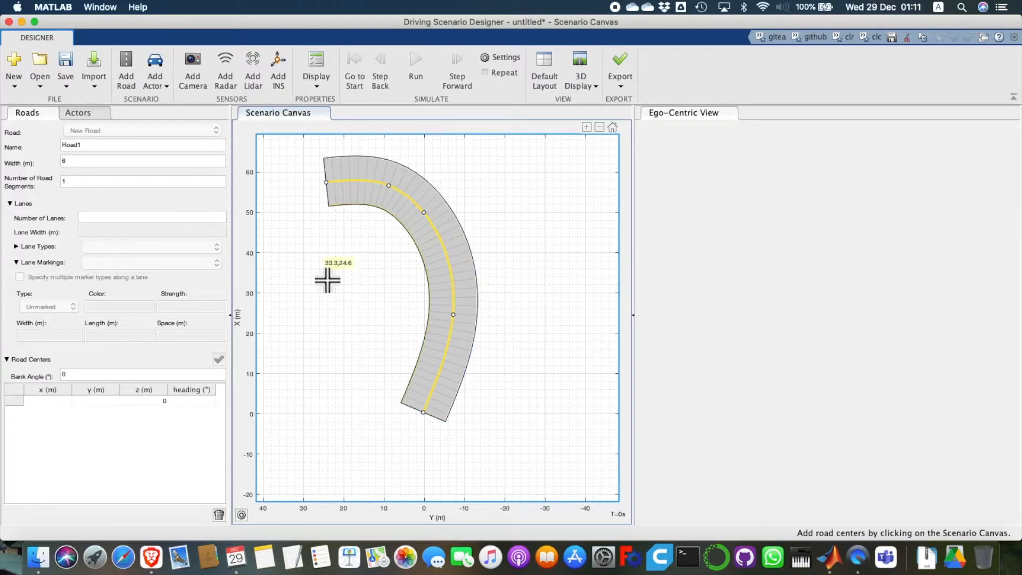
pyautogui.click(305, 293)
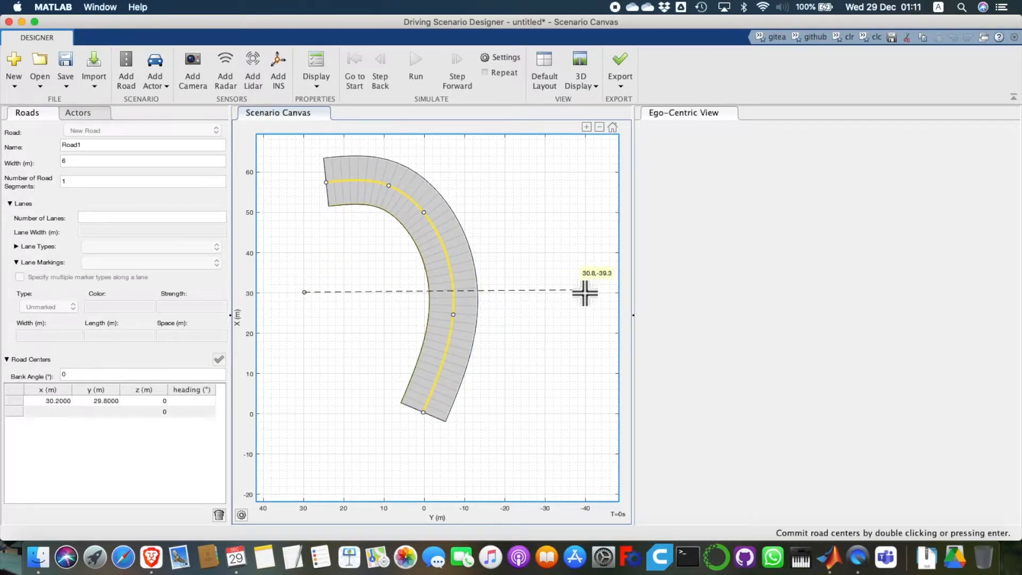
pyautogui.doubleClick(584, 292)
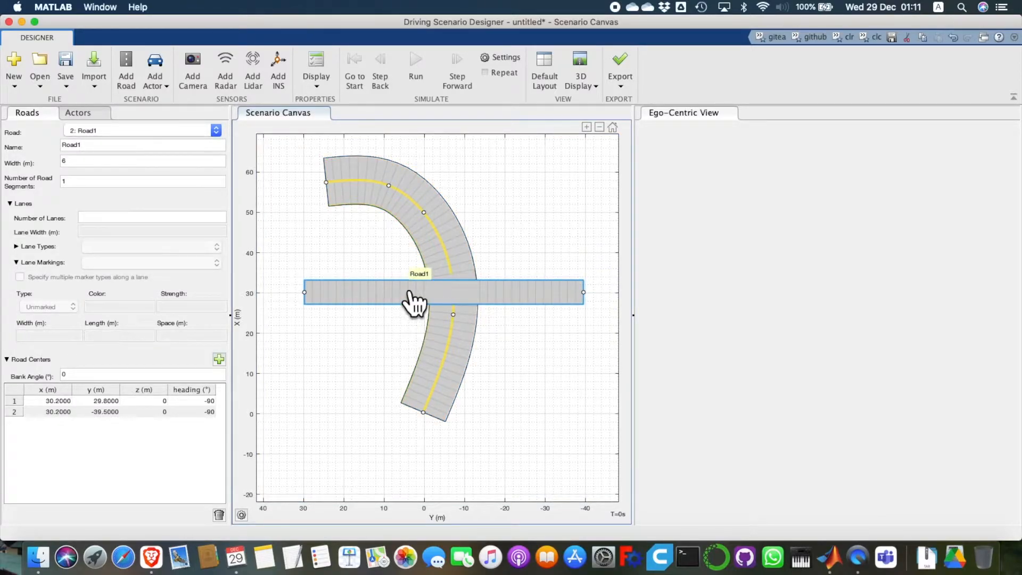
# Step: Set the crossing road's width to 12 m and divide it into 2 lanes
pyautogui.click(85, 162)
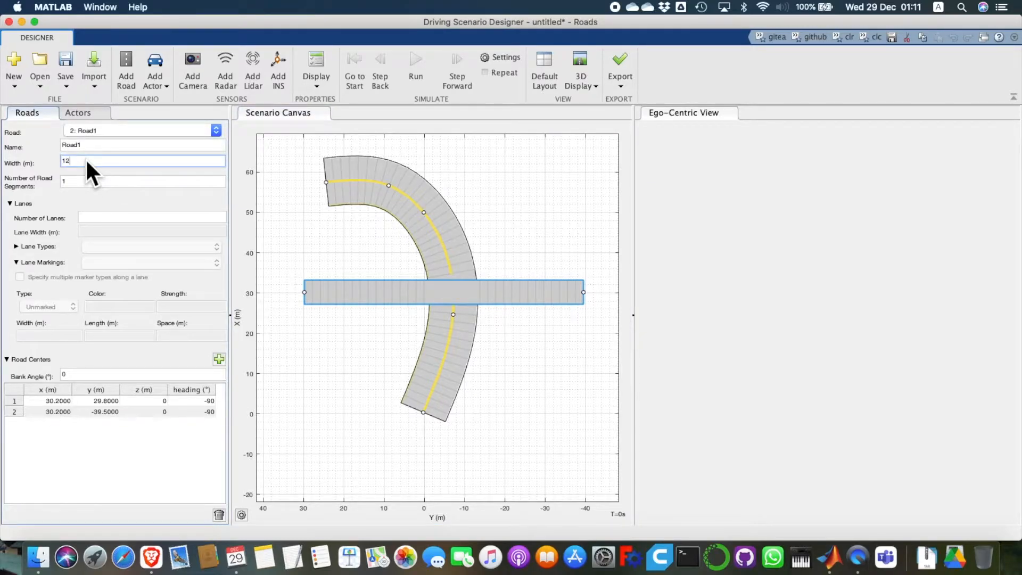
pyautogui.press('Tab')
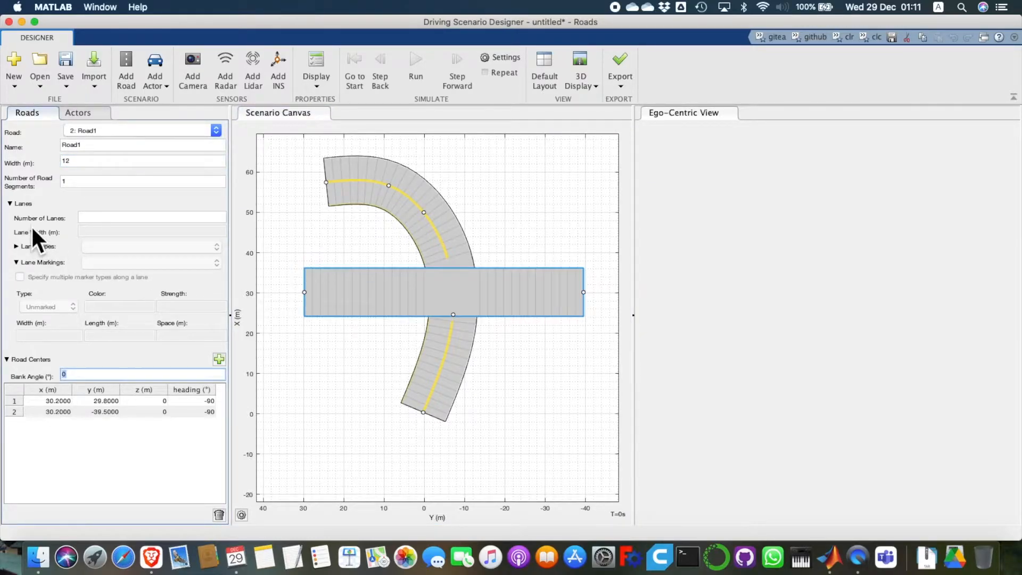
pyautogui.click(92, 216)
pyautogui.write('2')
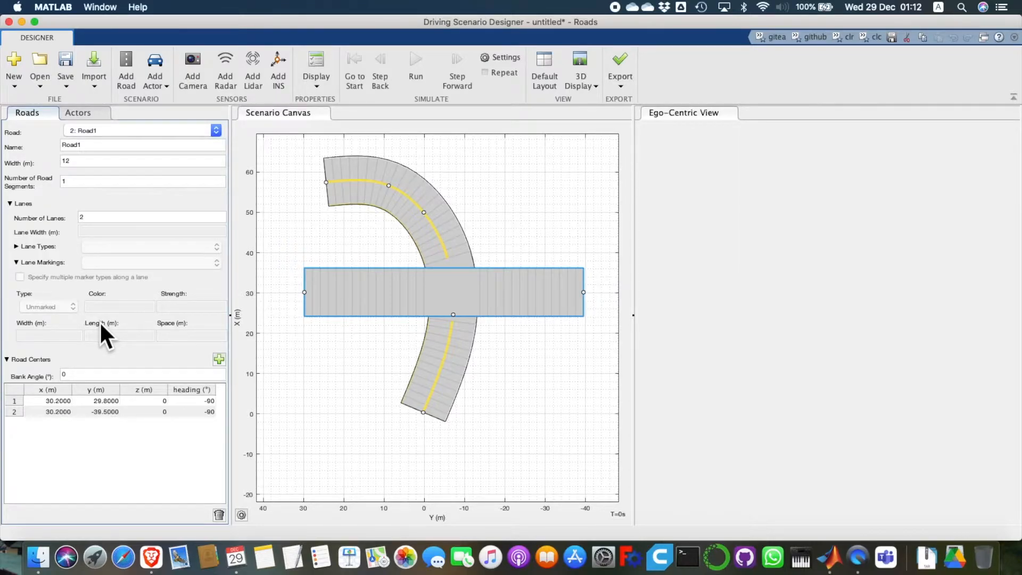
pyautogui.press('Return')
# Step: Change the crossing road's middle lane marking to a yellow DoubleSolid line
pyautogui.click(139, 259)
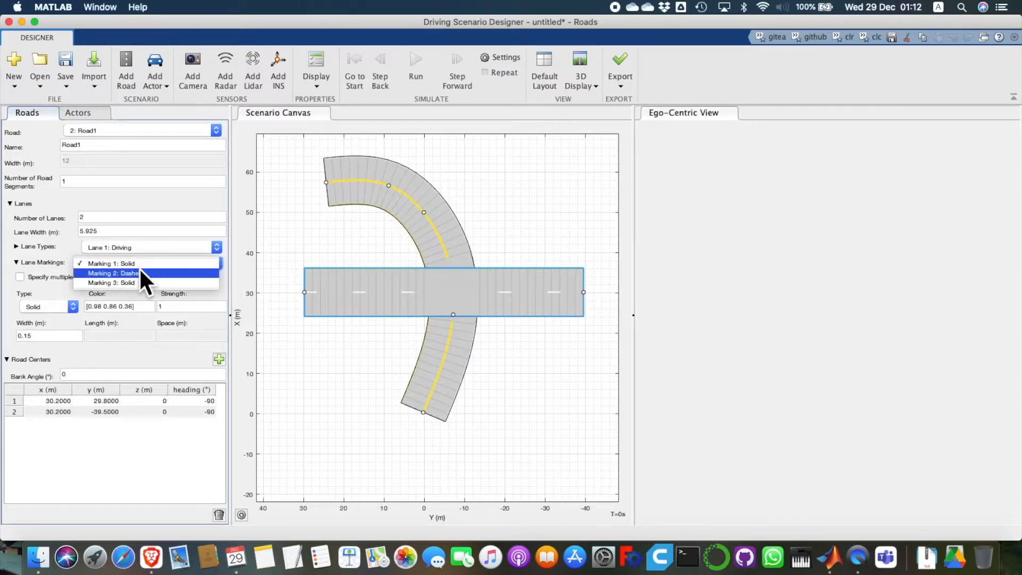
pyautogui.click(139, 271)
pyautogui.click(49, 307)
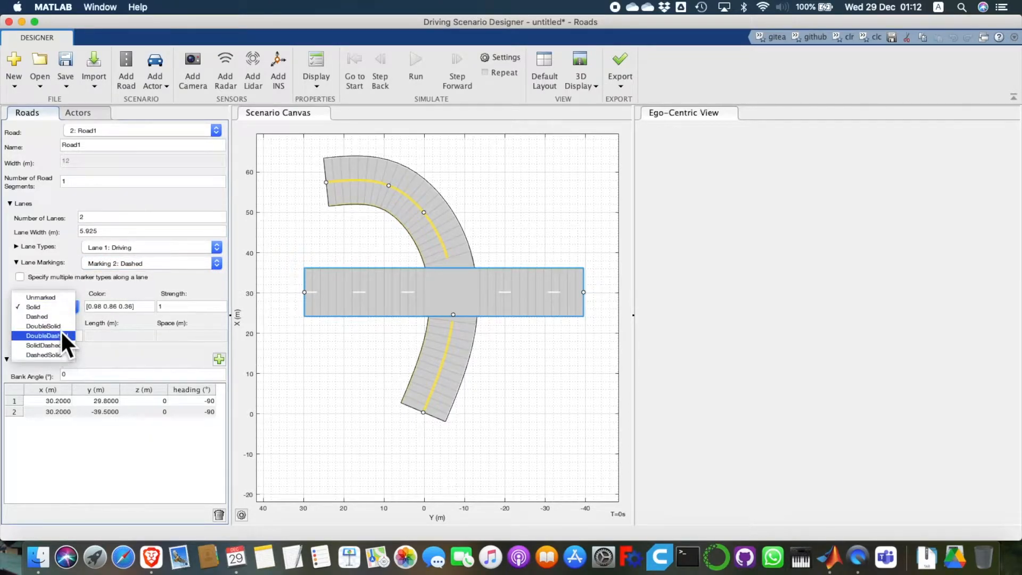
pyautogui.click(59, 330)
pyautogui.tripleClick(134, 308)
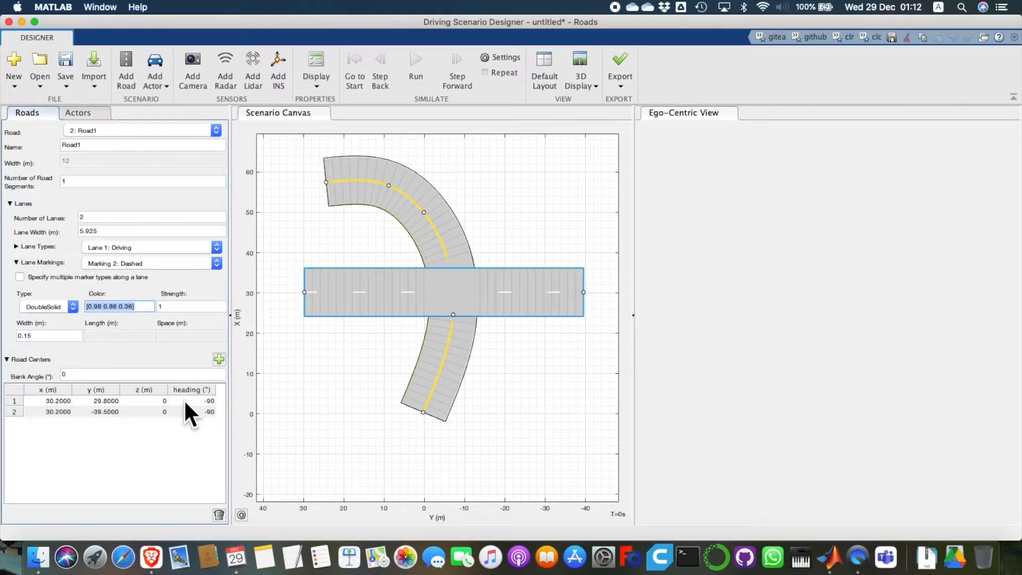
pyautogui.write('y')
pyautogui.press('Tab')
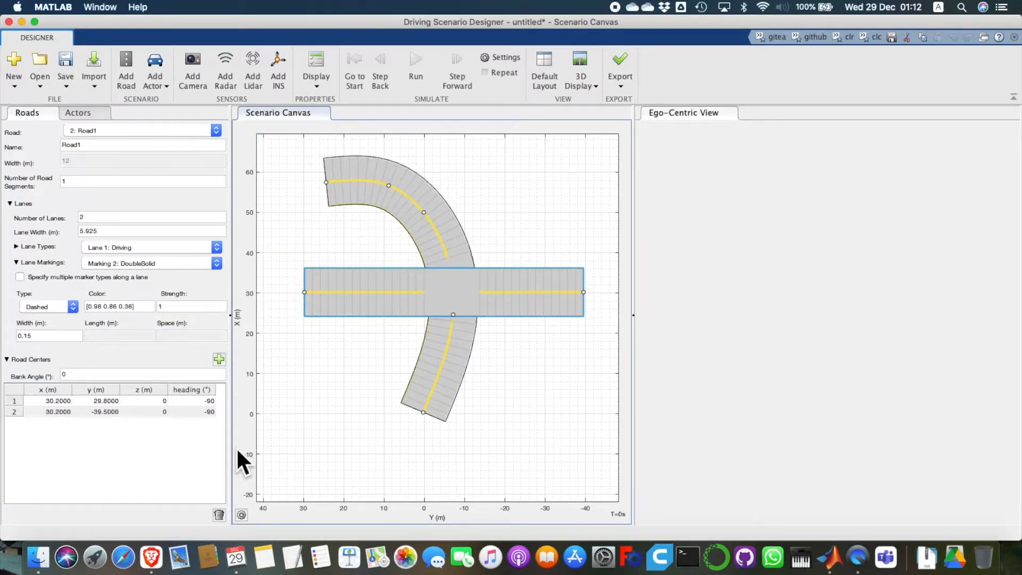
# Step: Extend the crossing road beyond its far end with two more road centers at about (28, -52.1) and (10.2, -58)
pyautogui.click(219, 360)
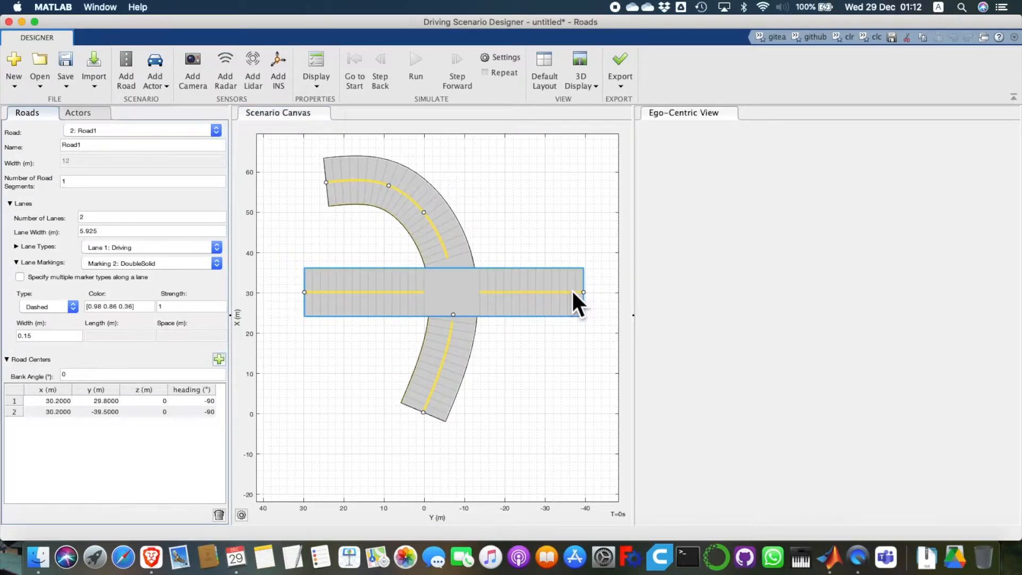
pyautogui.click(219, 359)
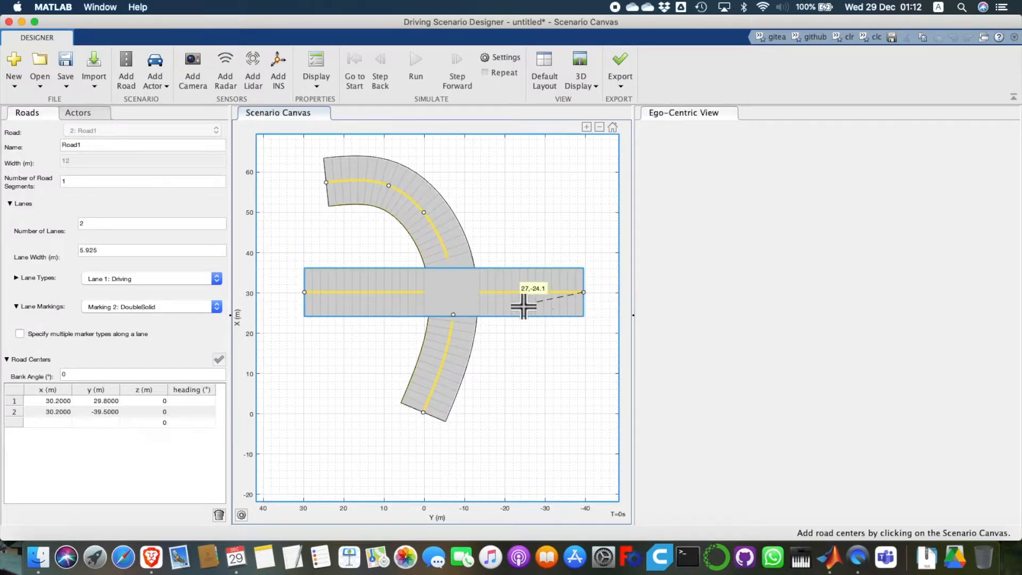
pyautogui.scroll(-3, 476, 296)
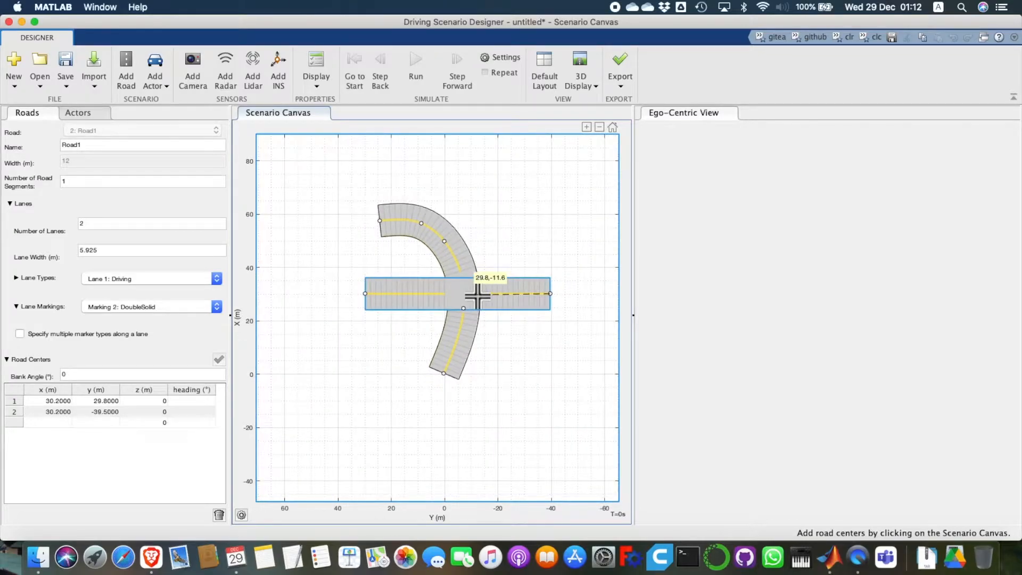
pyautogui.scroll(-1, 571, 297)
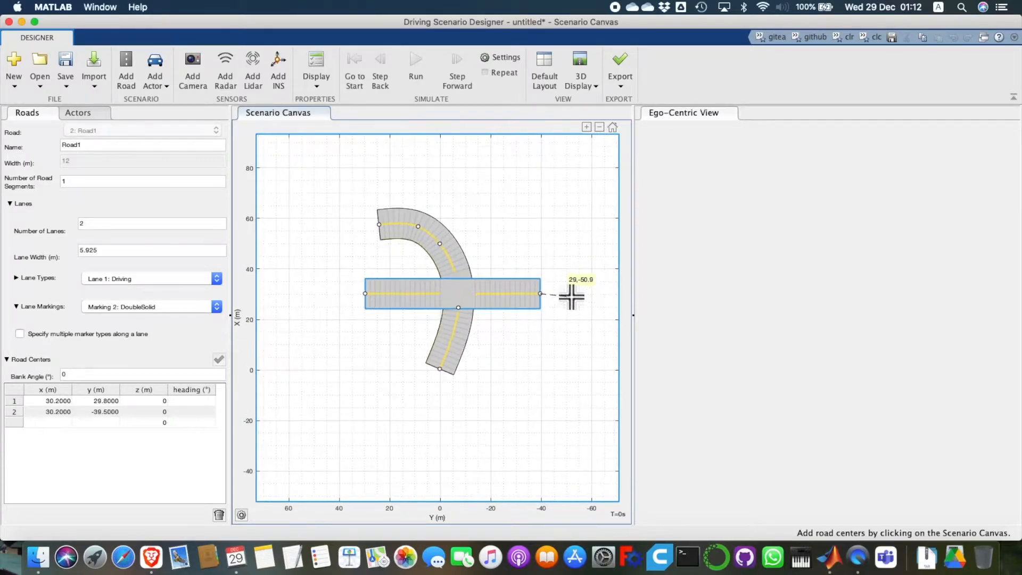
pyautogui.scroll(2, 572, 297)
pyautogui.click(573, 301)
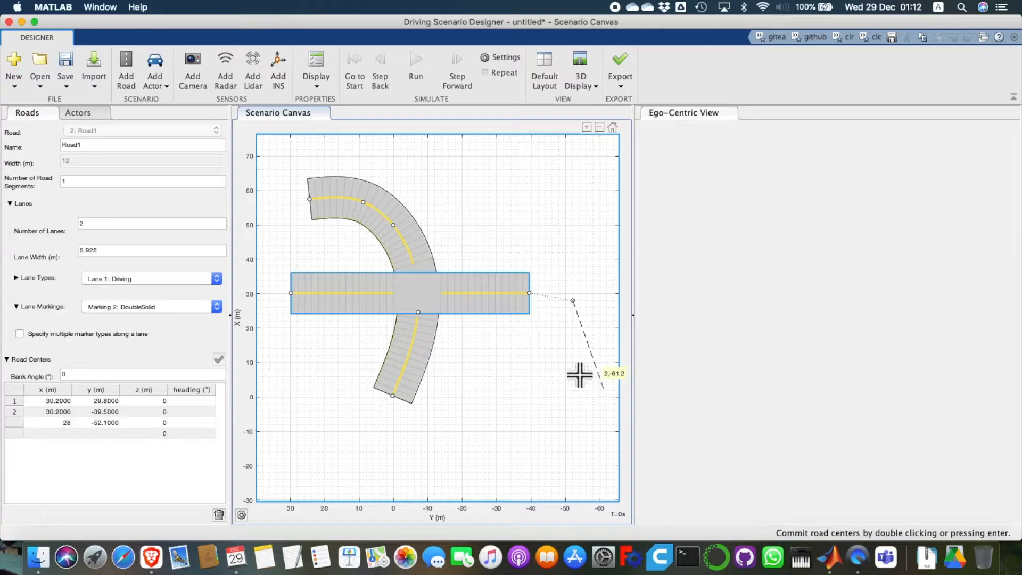
pyautogui.click(595, 364)
pyautogui.doubleClick(595, 363)
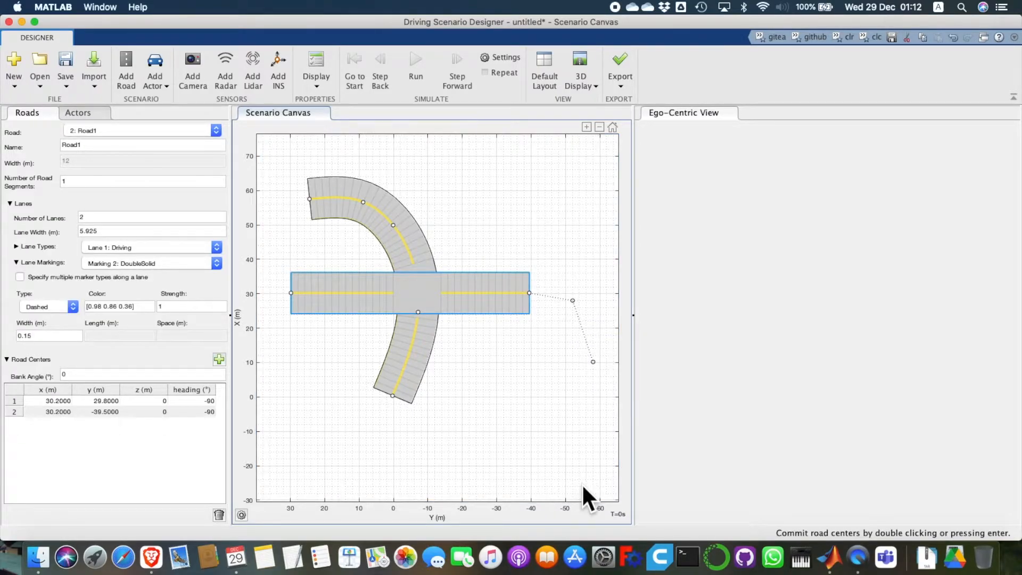
# Step: Place a car at about (4.5, -3.2), beside the center line near the start of the first curved road
pyautogui.scroll(-3, 503, 368)
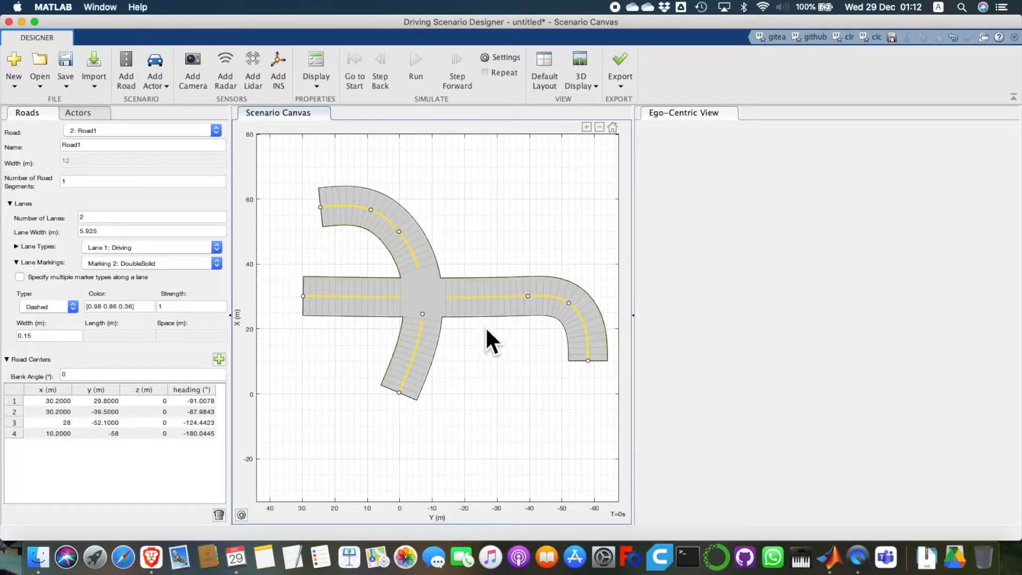
pyautogui.scroll(3, 396, 298)
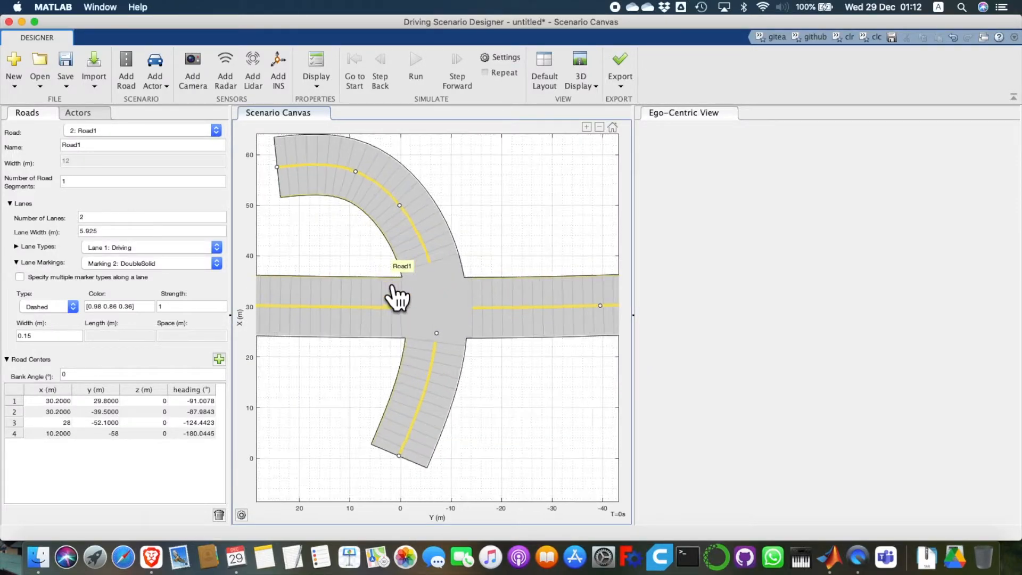
pyautogui.scroll(-3, 463, 314)
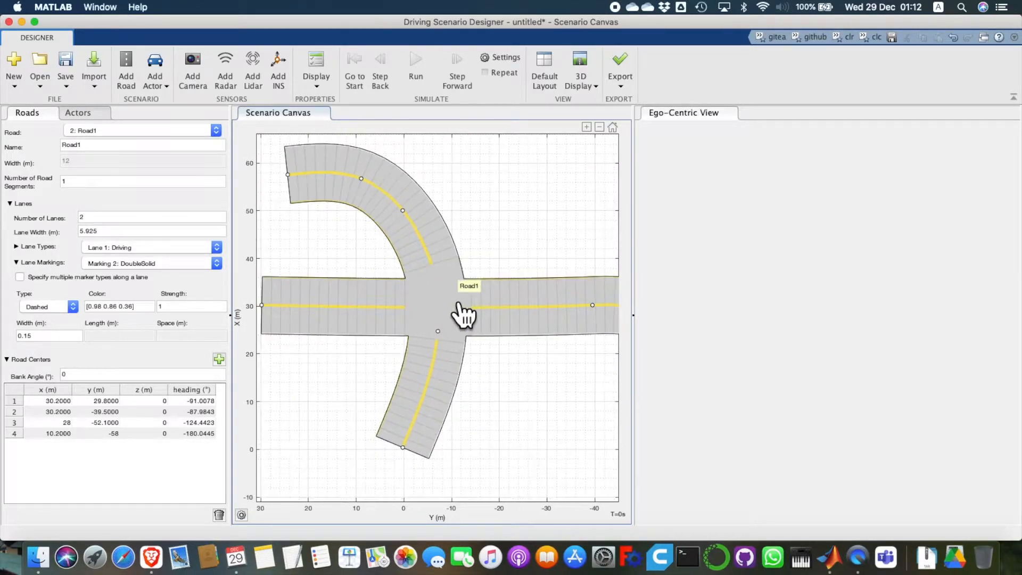
pyautogui.scroll(-1, 464, 314)
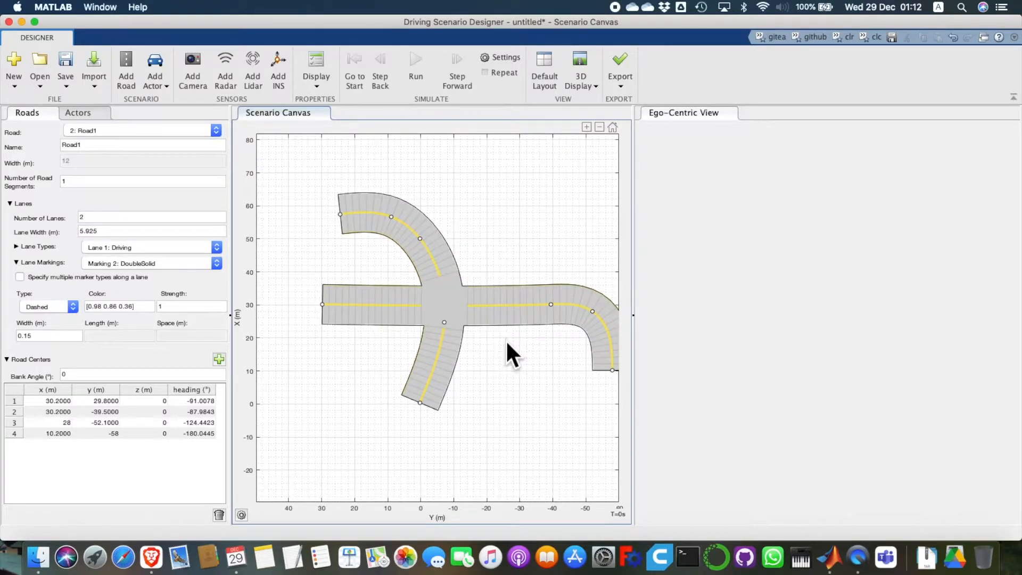
pyautogui.click(612, 129)
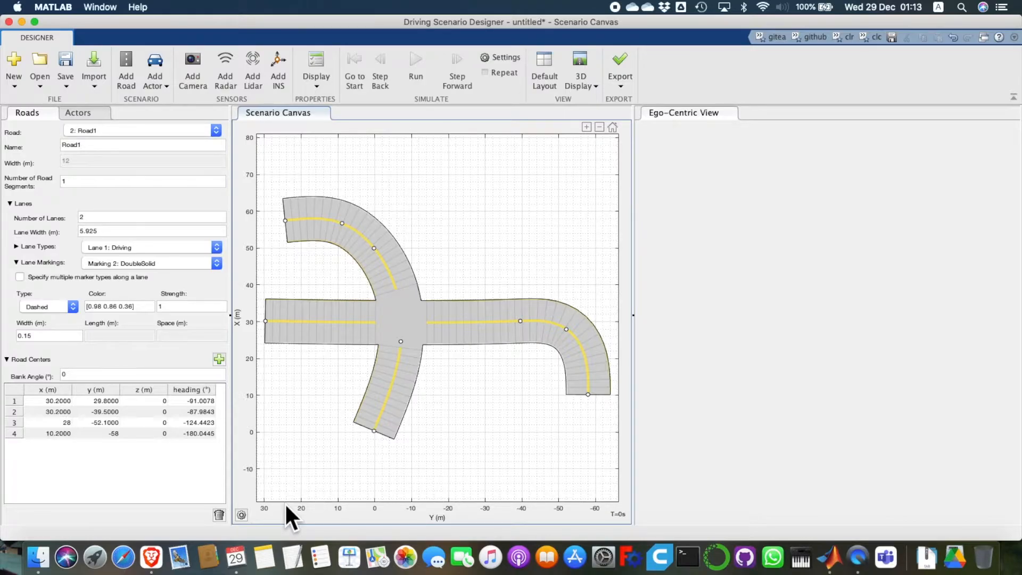
pyautogui.click(158, 59)
pyautogui.click(234, 141)
pyautogui.click(263, 200)
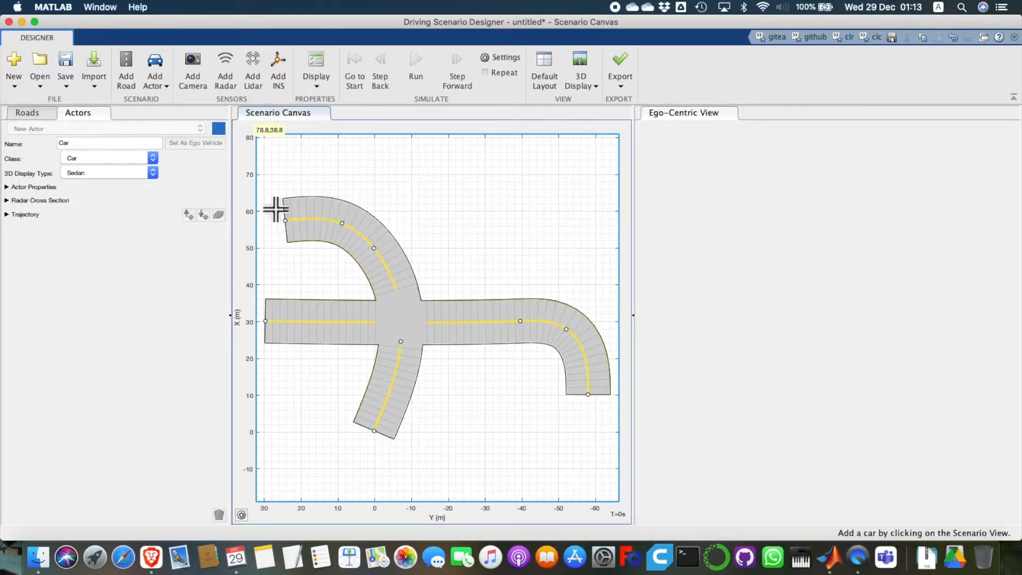
pyautogui.click(387, 410)
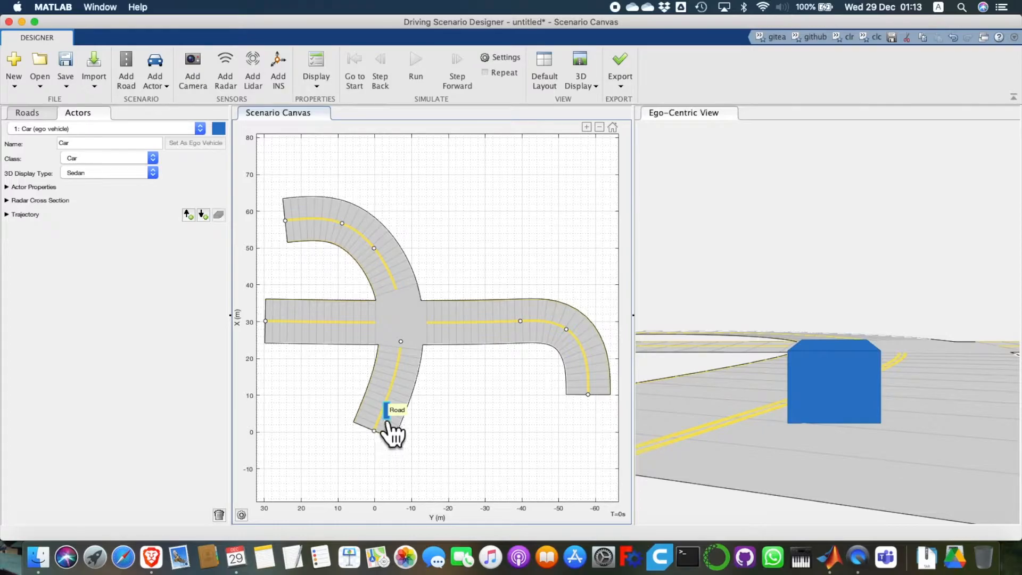
# Step: Set the car's yaw to -20° to align it with the road
pyautogui.click(7, 192)
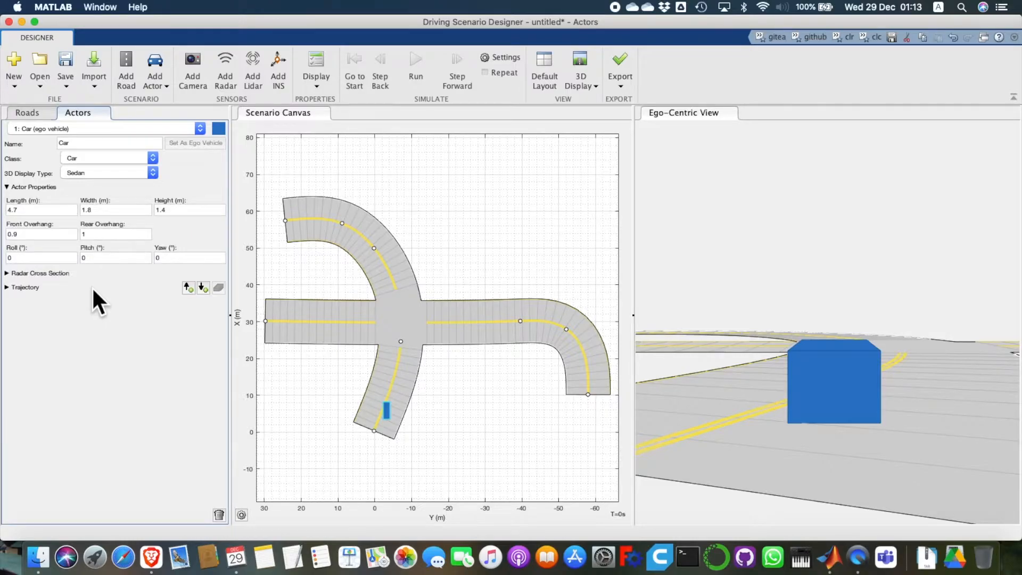
pyautogui.click(174, 258)
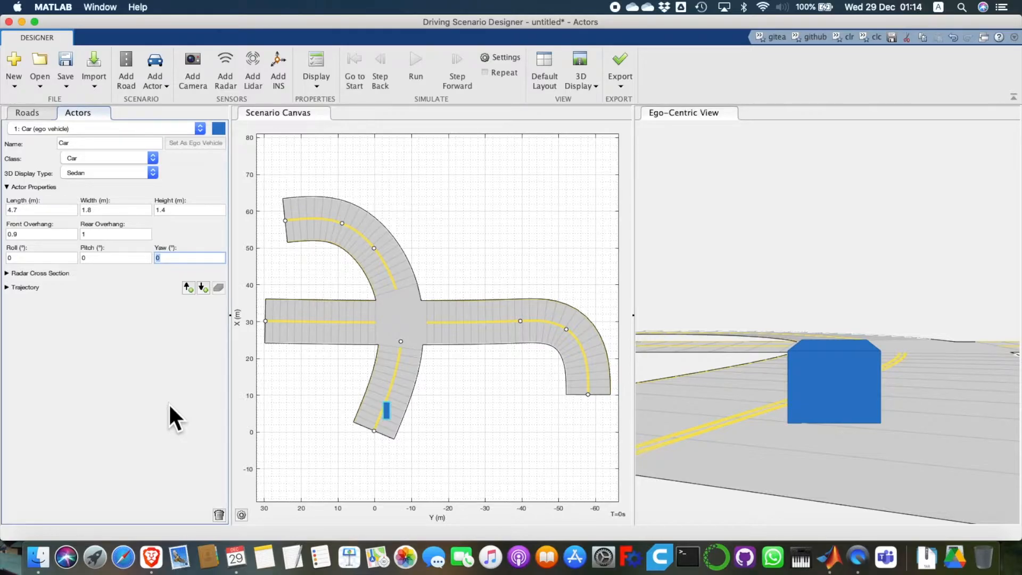
pyautogui.write('360-20')
pyautogui.press('Return')
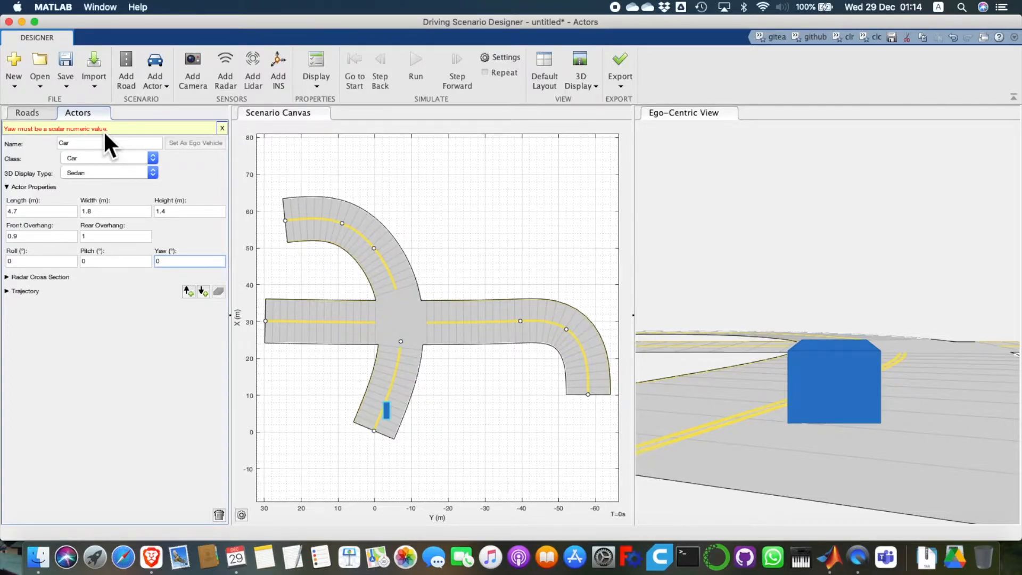
pyautogui.doubleClick(183, 261)
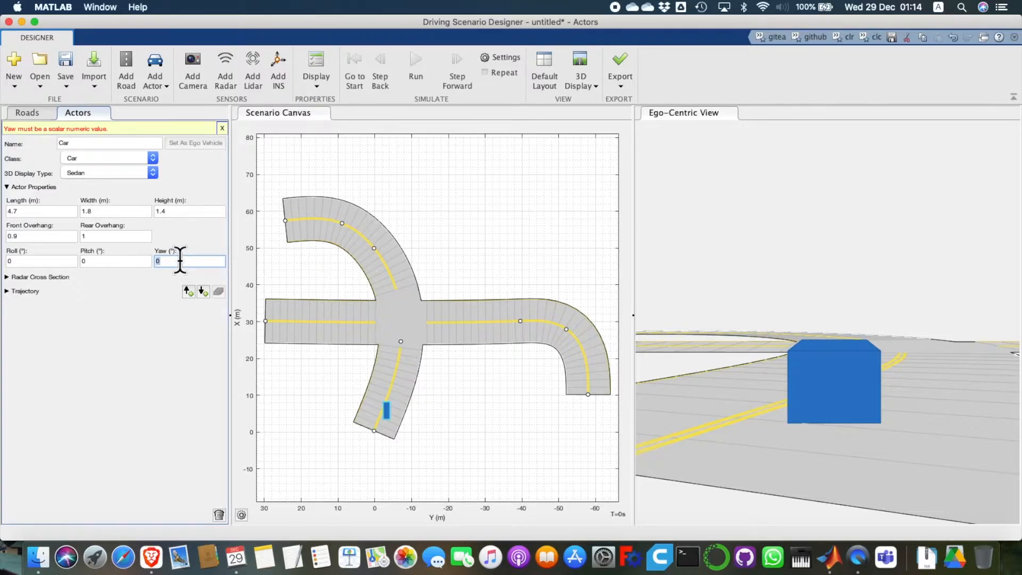
pyautogui.write('-20')
pyautogui.click(321, 439)
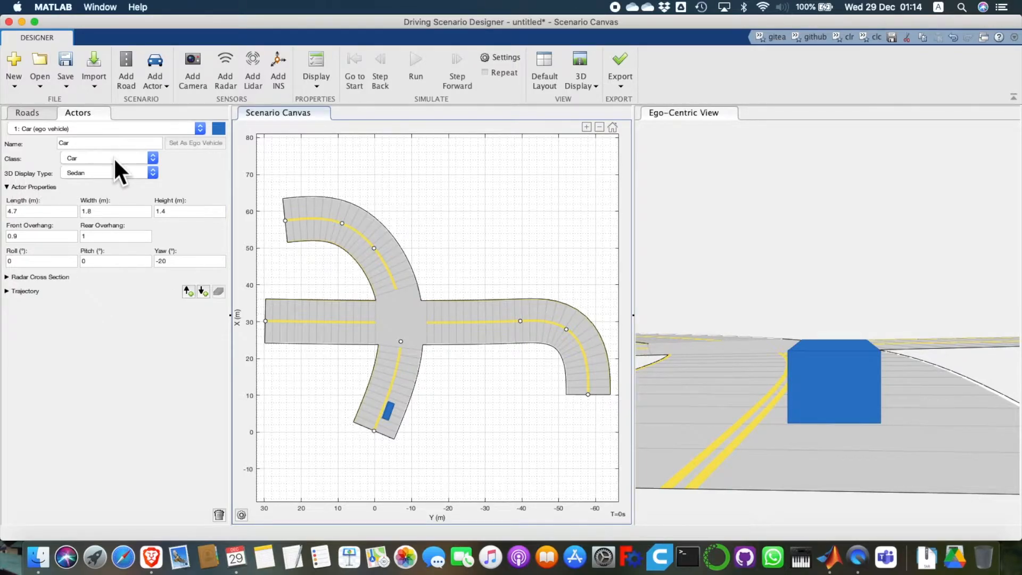
# Step: Try the Truck class on the actor, return it to Car, and check the available 3D display types
pyautogui.click(127, 153)
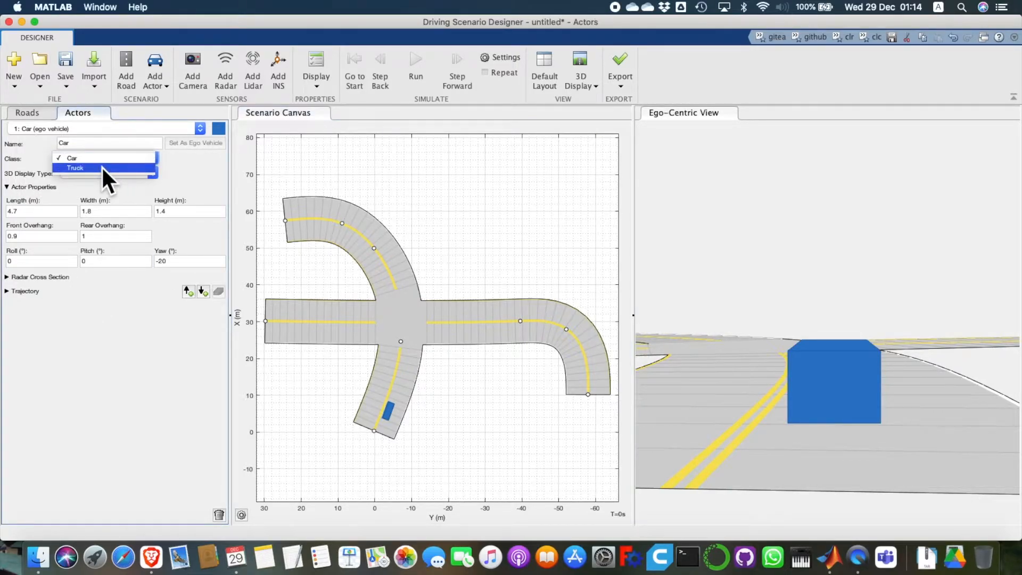
pyautogui.click(96, 168)
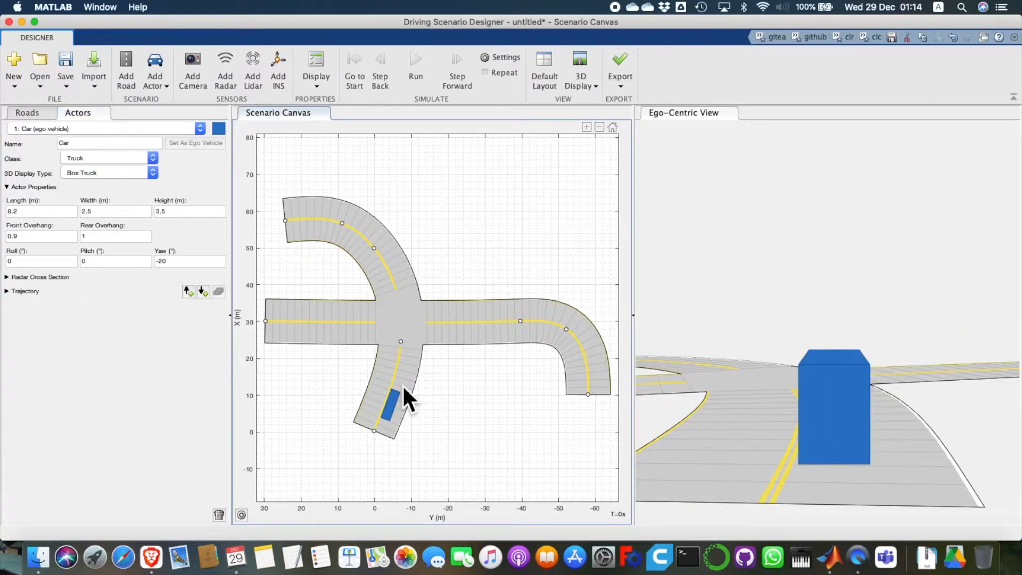
pyautogui.click(129, 157)
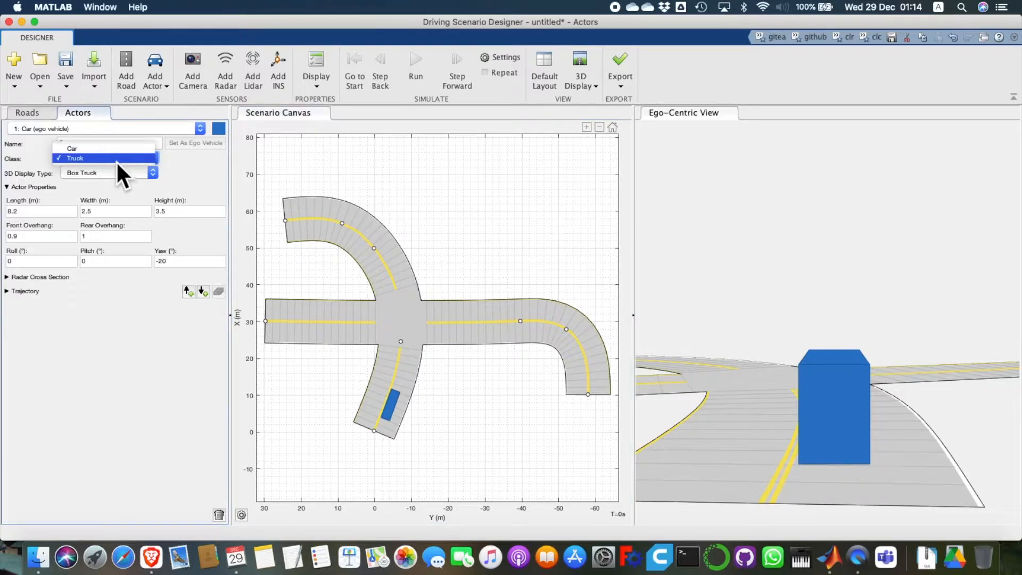
pyautogui.click(113, 149)
pyautogui.click(129, 171)
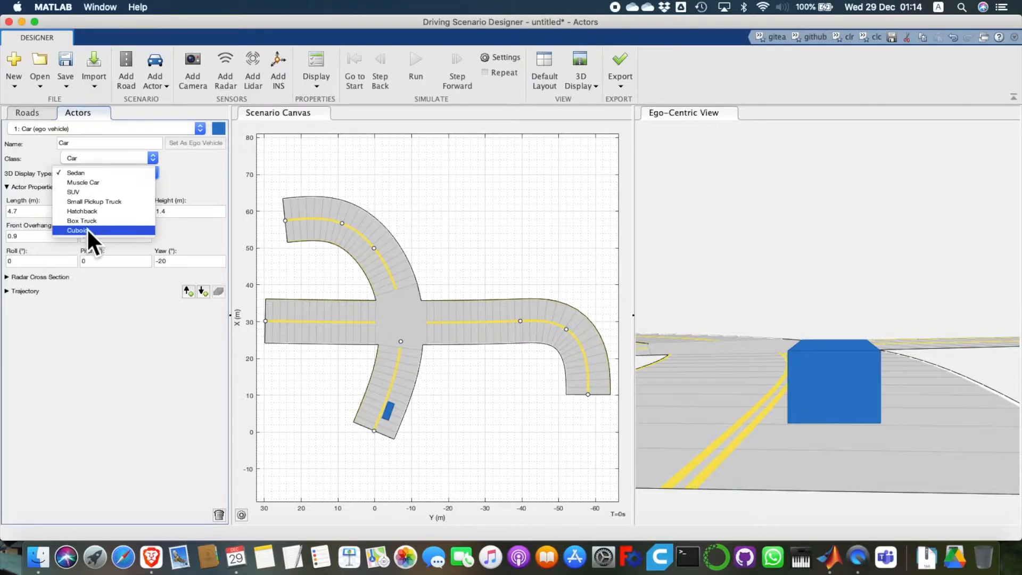
pyautogui.click(108, 378)
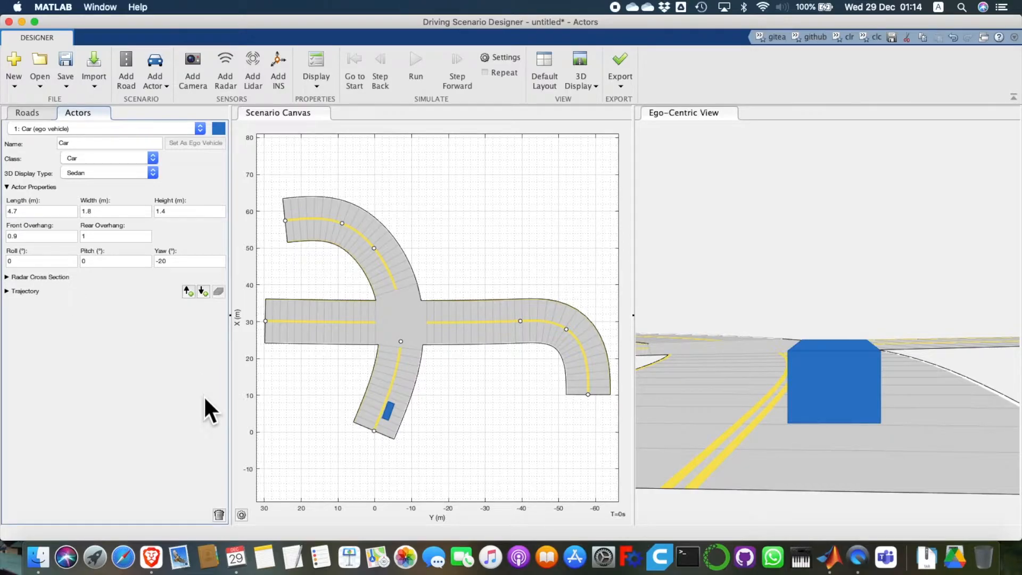
# Step: Collapse the actor properties and show the car's radar cross section and trajectory settings
pyautogui.click(7, 187)
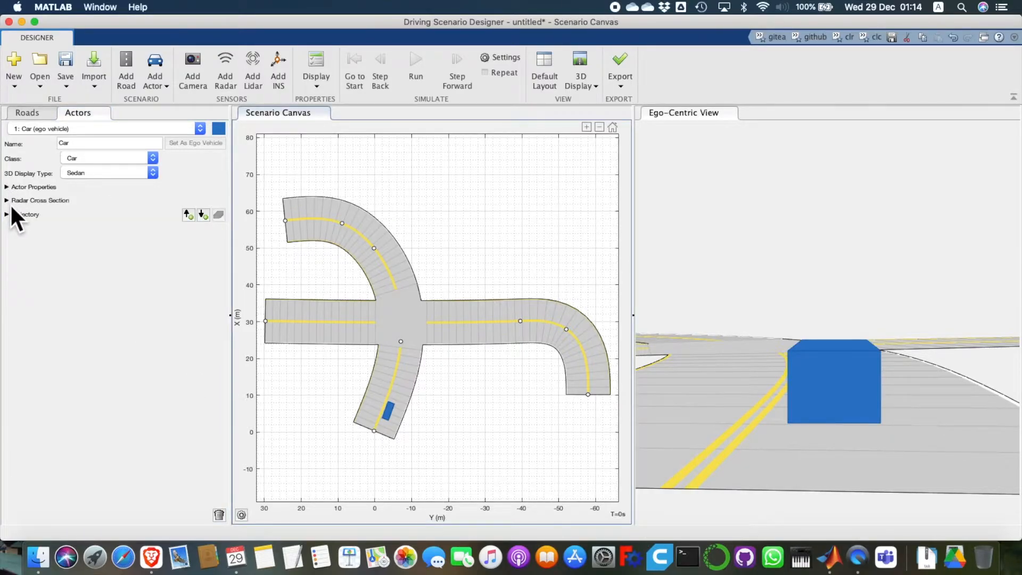
pyautogui.click(6, 200)
pyautogui.click(7, 199)
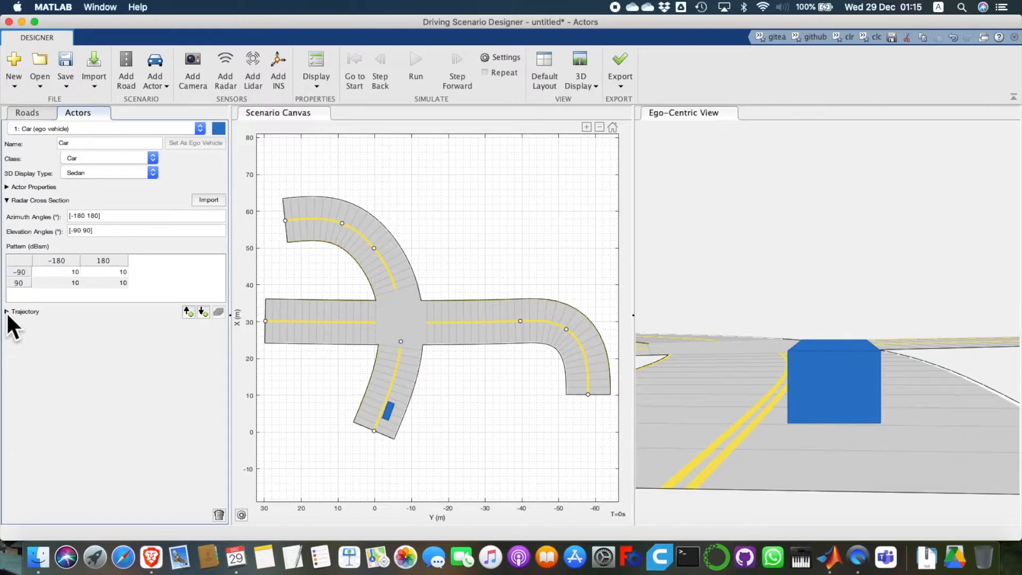
pyautogui.click(7, 200)
pyautogui.click(14, 312)
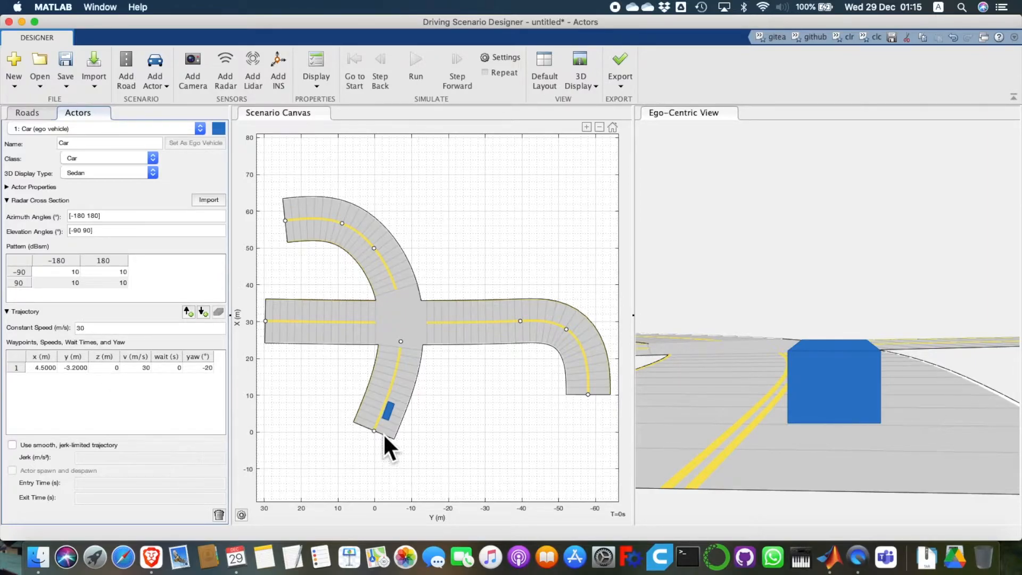
# Step: Add forward waypoints for the blue ego car along its lane, through the intersection to the far end of the curved road
pyautogui.click(389, 411)
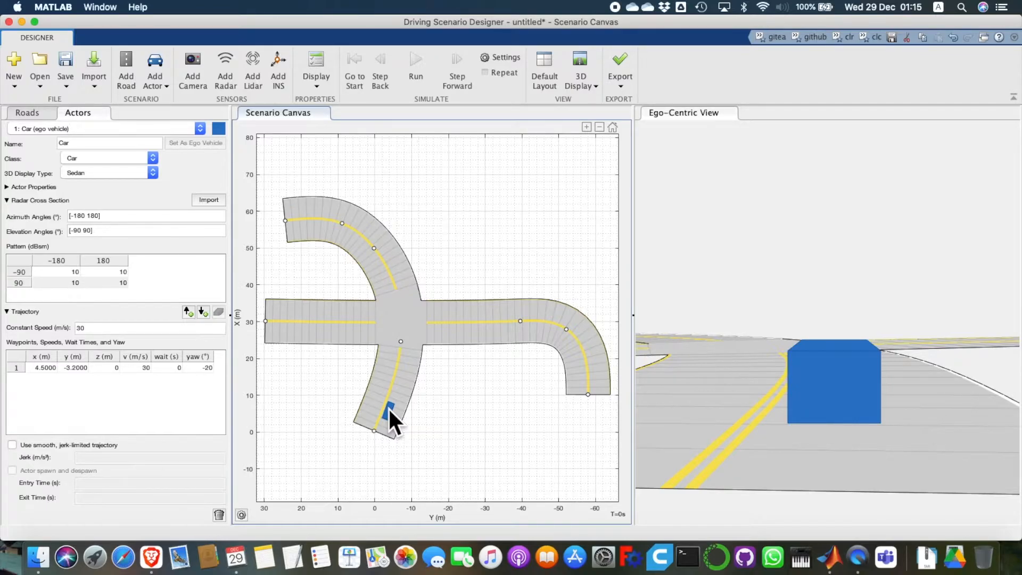
pyautogui.rightClick(389, 410)
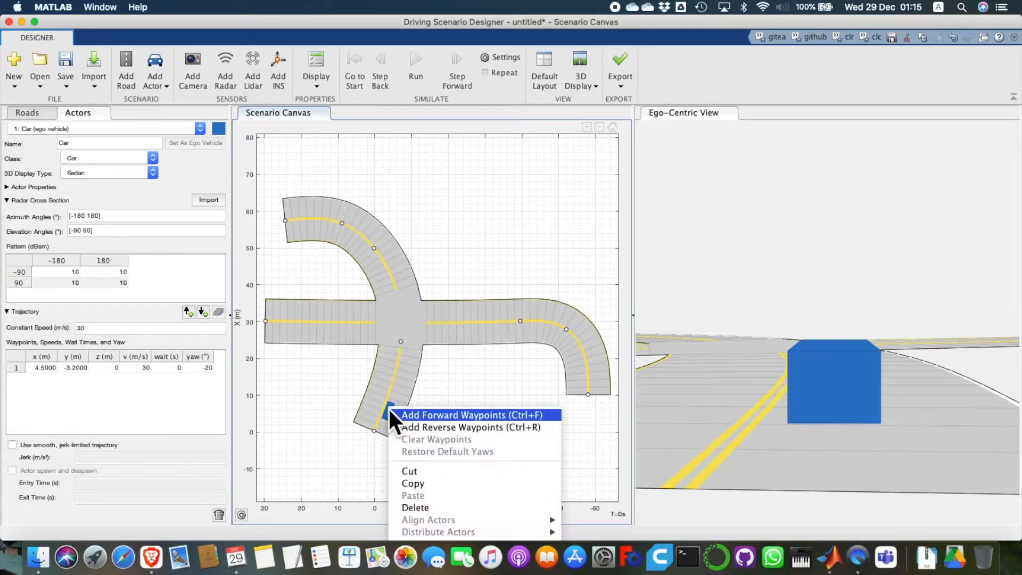
pyautogui.click(442, 415)
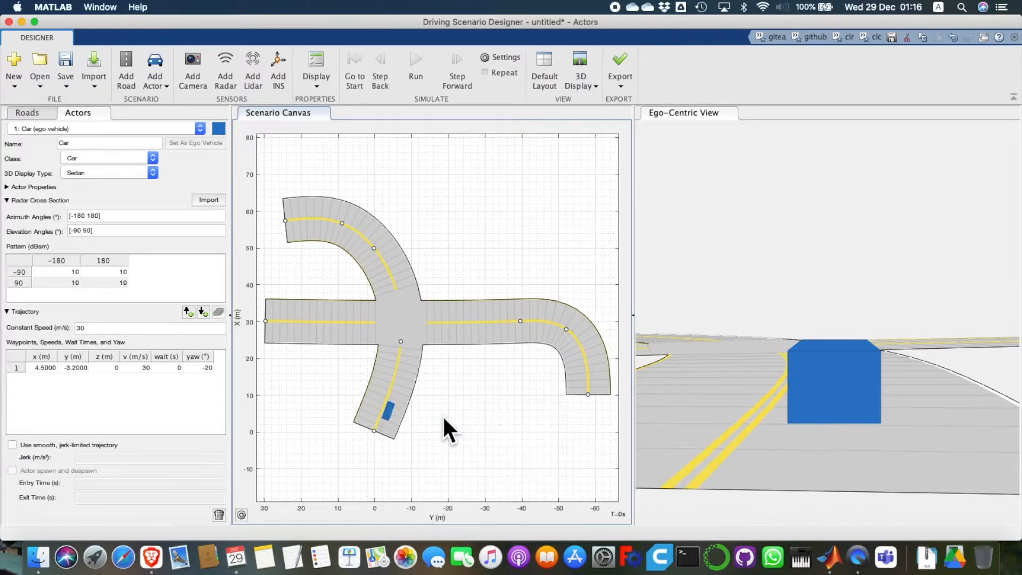
pyautogui.click(400, 384)
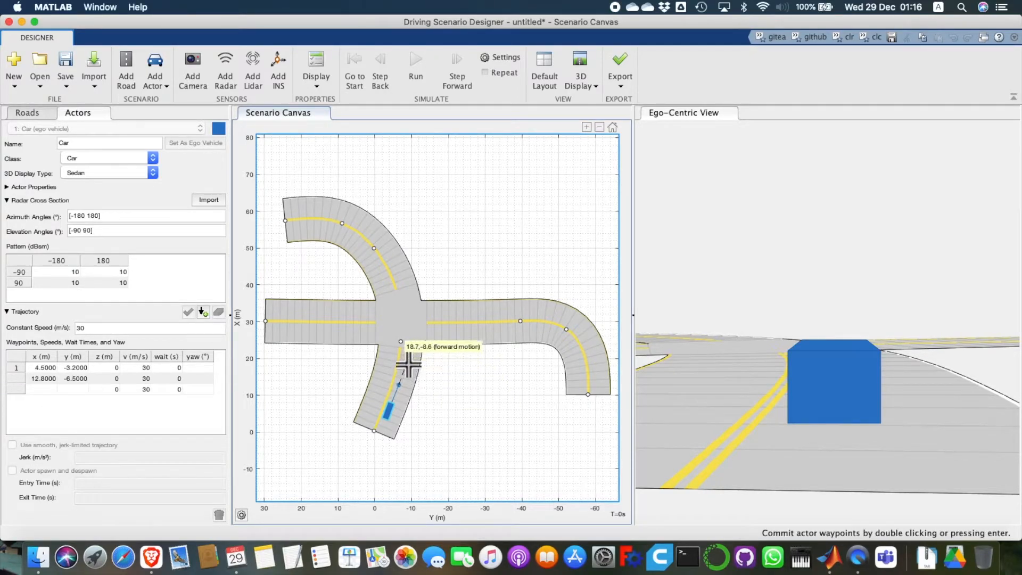
pyautogui.click(408, 365)
pyautogui.click(413, 339)
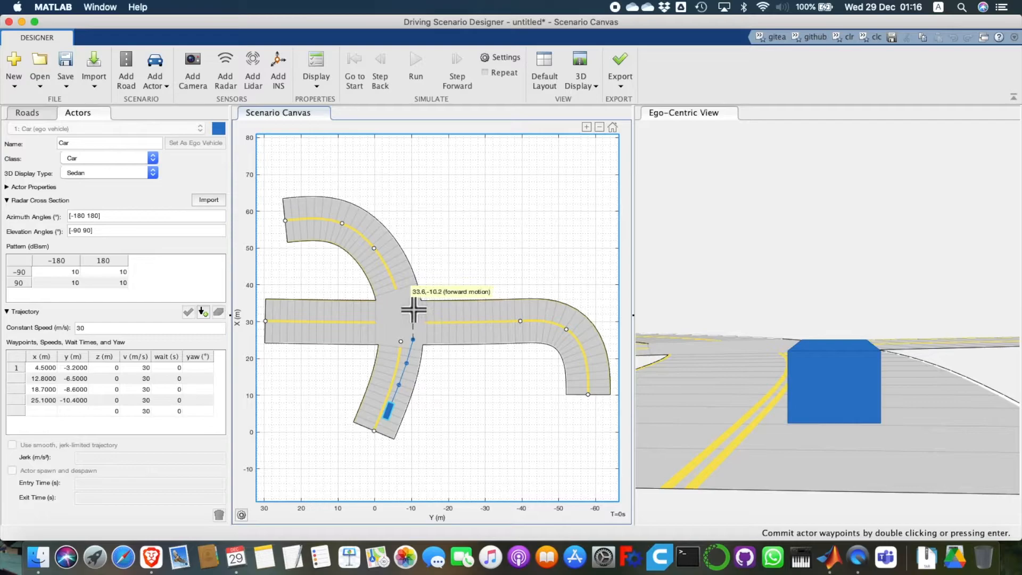
pyautogui.click(412, 315)
pyautogui.click(408, 293)
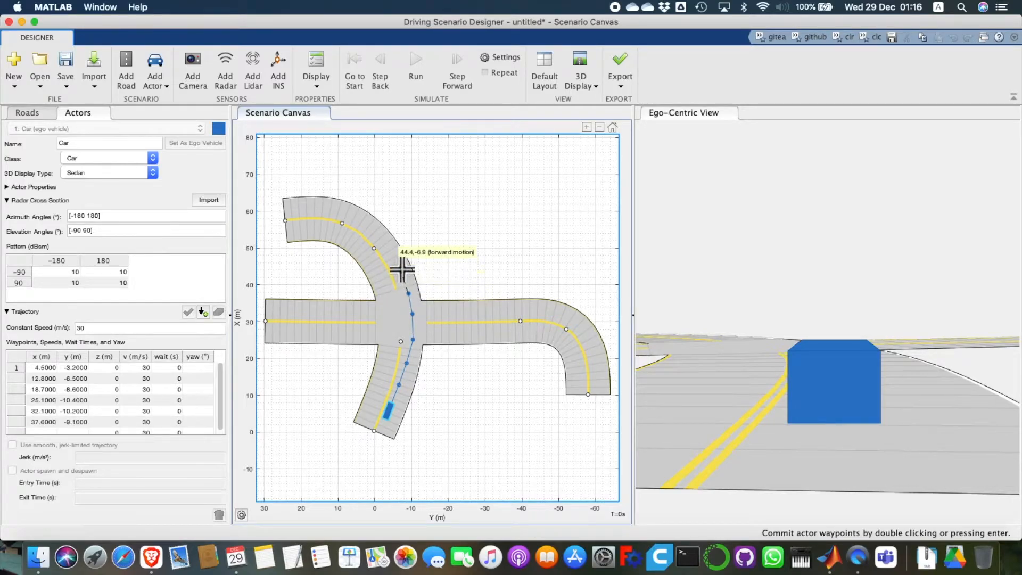
pyautogui.click(400, 268)
pyautogui.click(387, 247)
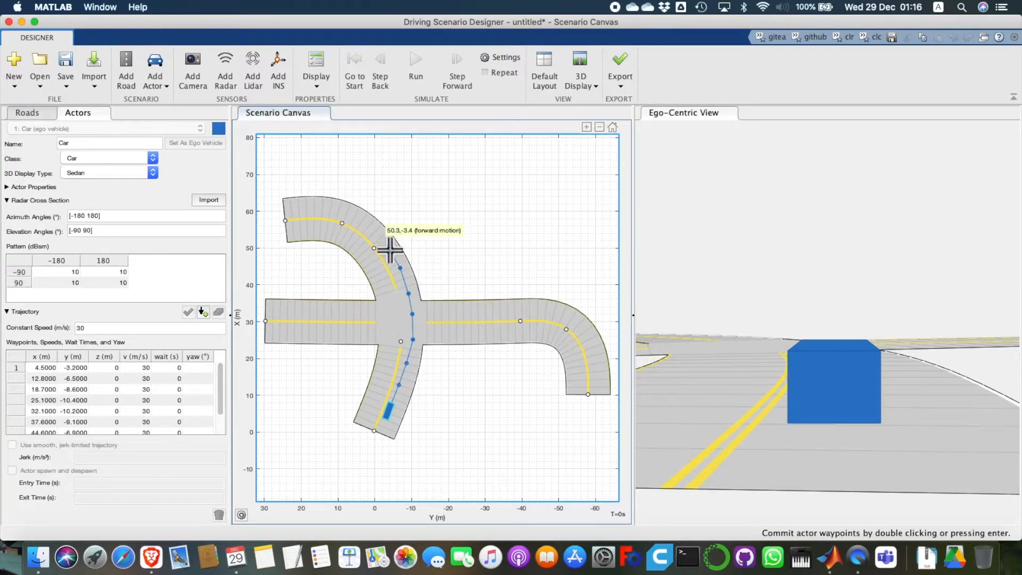
pyautogui.click(366, 225)
pyautogui.click(345, 213)
pyautogui.click(319, 207)
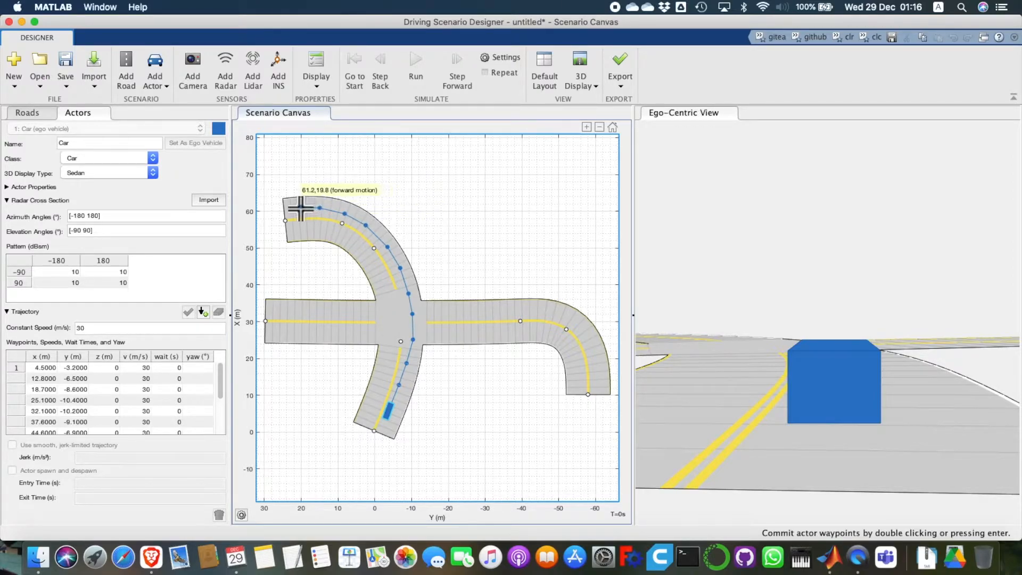
pyautogui.doubleClick(289, 210)
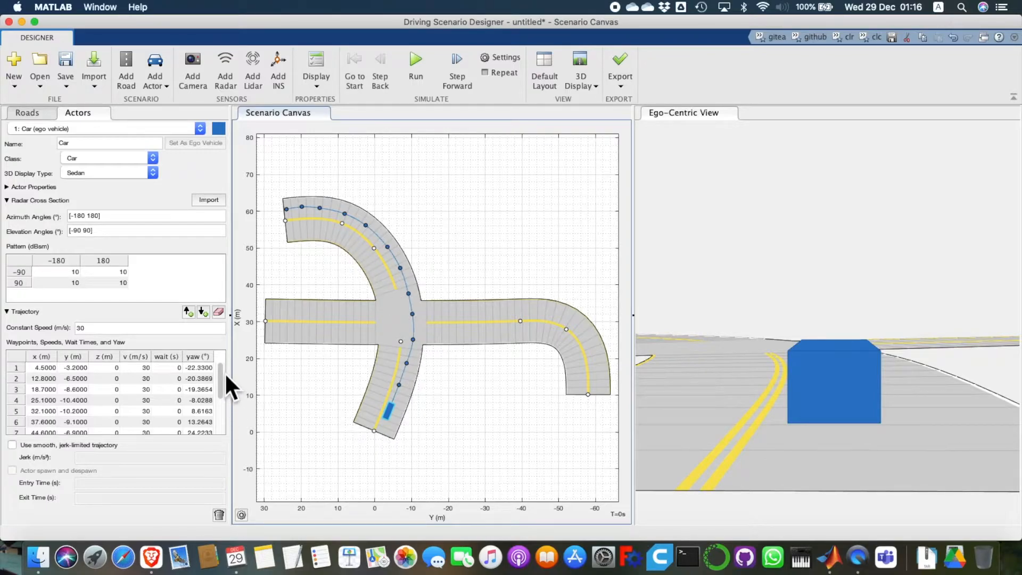
# Step: Review the ego car's waypoint table and return the simulation to its start
pyautogui.moveTo(219, 373)
pyautogui.mouseDown()
pyautogui.moveTo(227, 431)
pyautogui.moveTo(218, 363)
pyautogui.mouseUp()
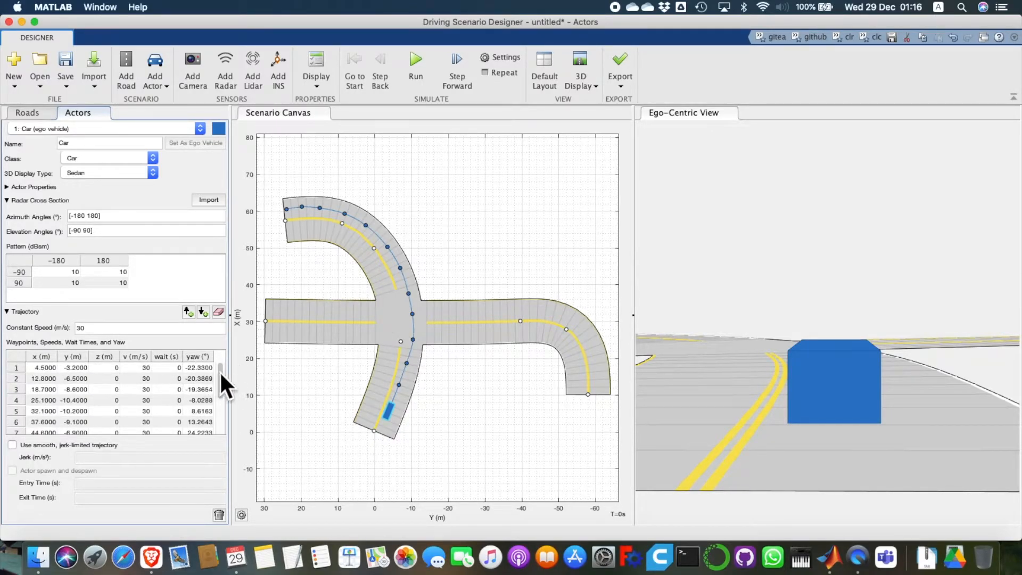
pyautogui.moveTo(220, 372)
pyautogui.mouseDown()
pyautogui.moveTo(222, 407)
pyautogui.moveTo(216, 356)
pyautogui.mouseUp()
pyautogui.click(478, 231)
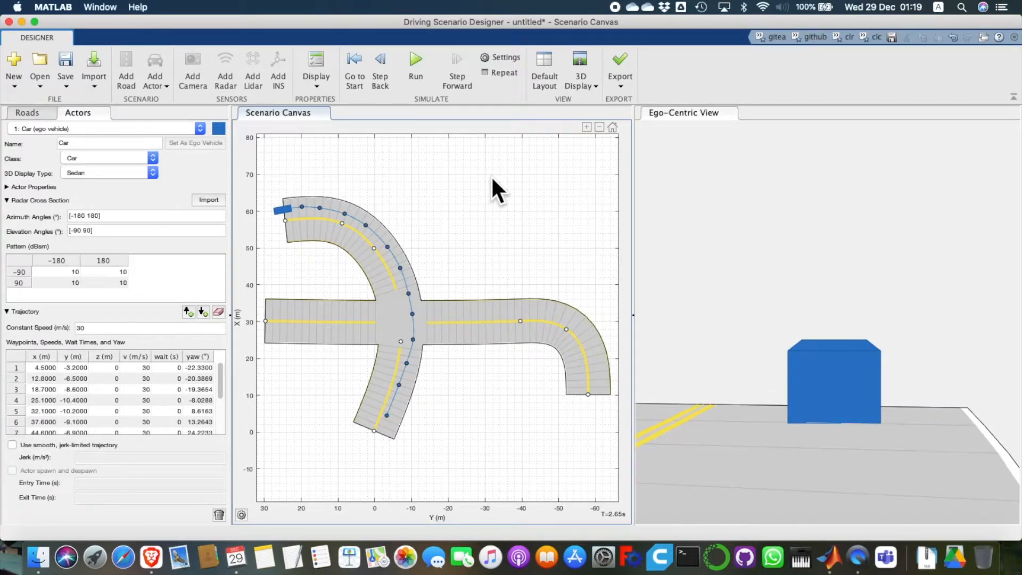
pyautogui.click(363, 59)
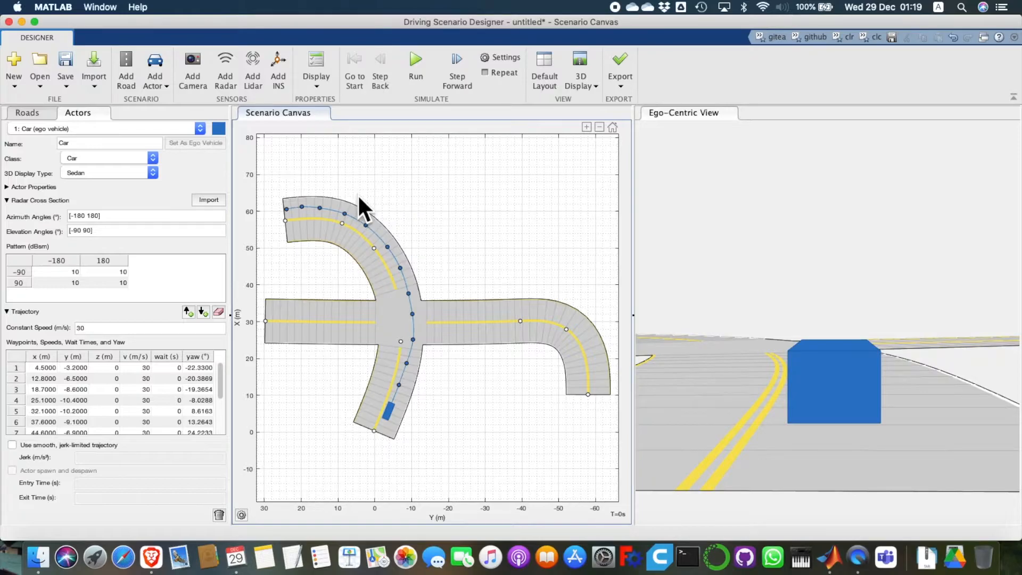
# Step: Place a second car at about (54.7, 21.2), in the opposite lane at the far end of the curved road
pyautogui.click(164, 73)
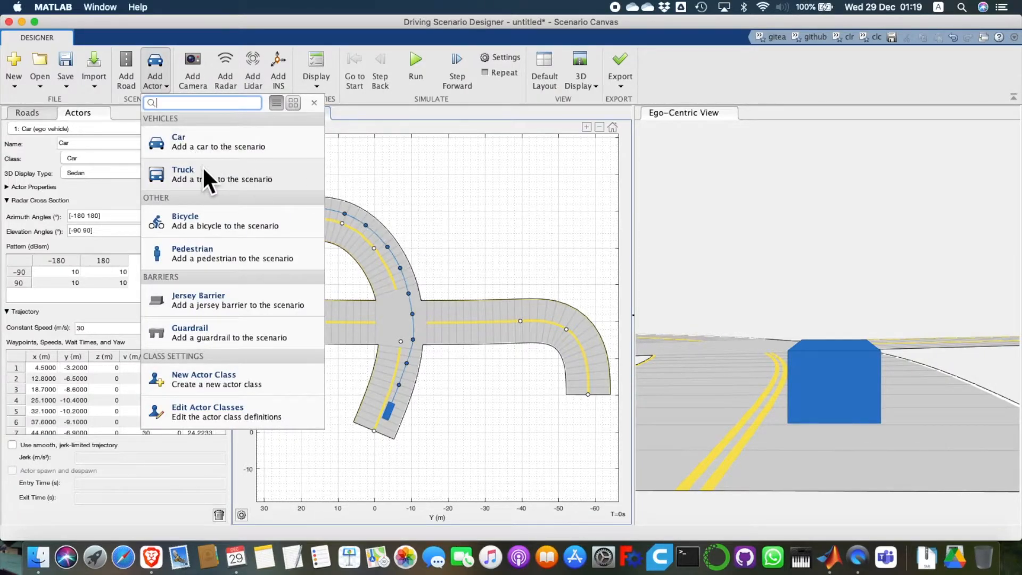
pyautogui.click(210, 143)
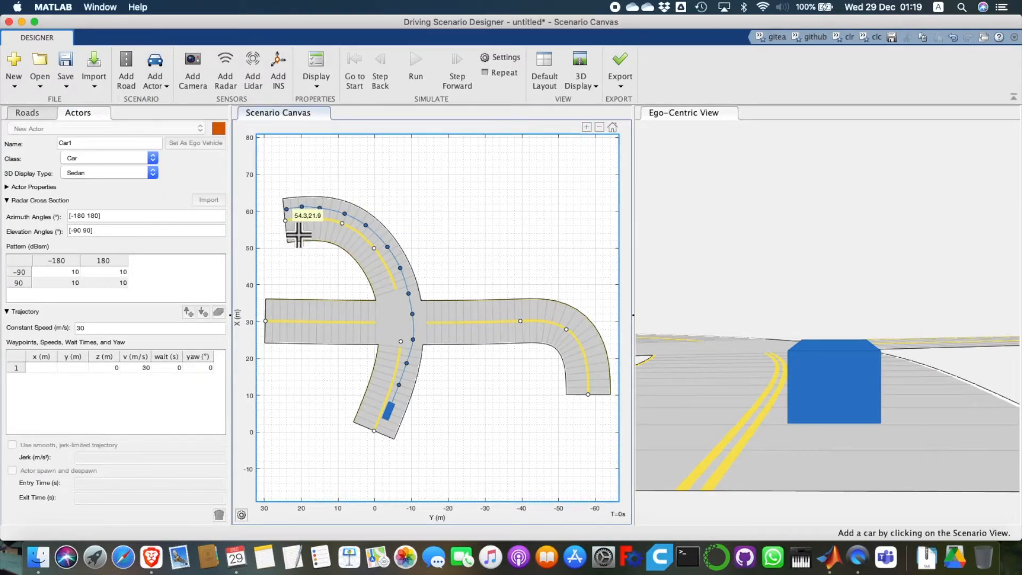
pyautogui.click(297, 232)
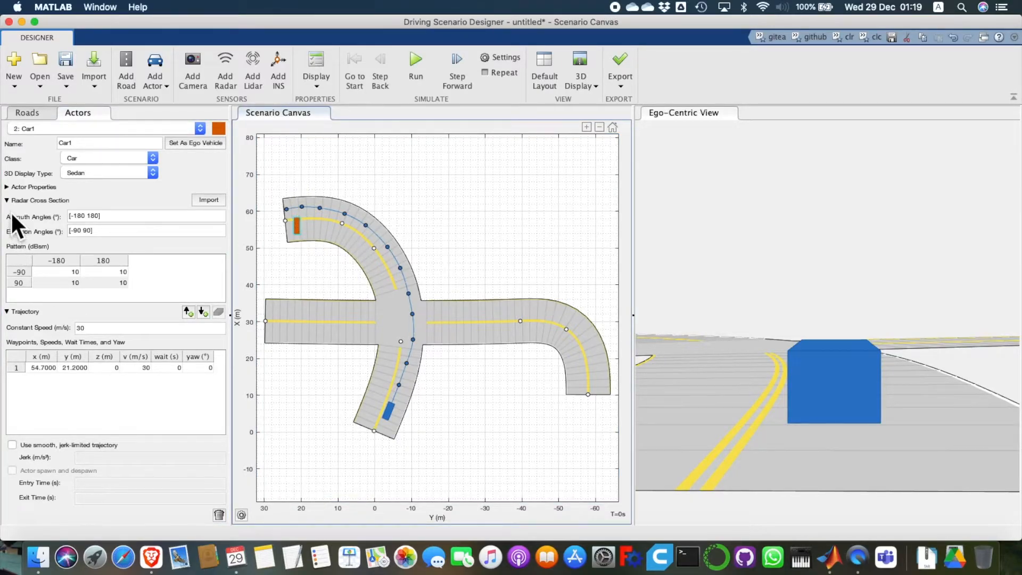
# Step: Set the second car's yaw to -90° in its actor properties
pyautogui.click(7, 187)
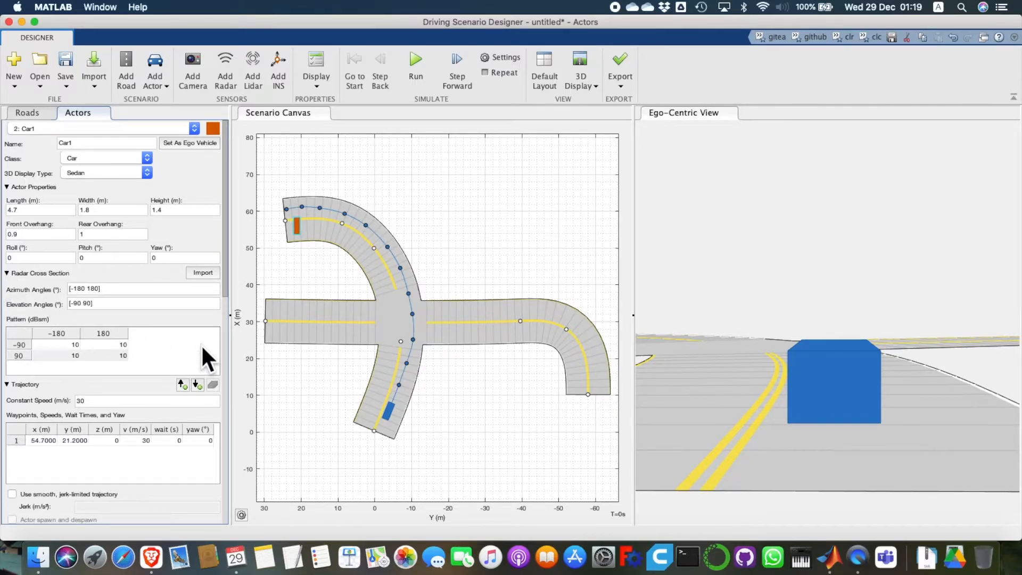
pyautogui.click(202, 257)
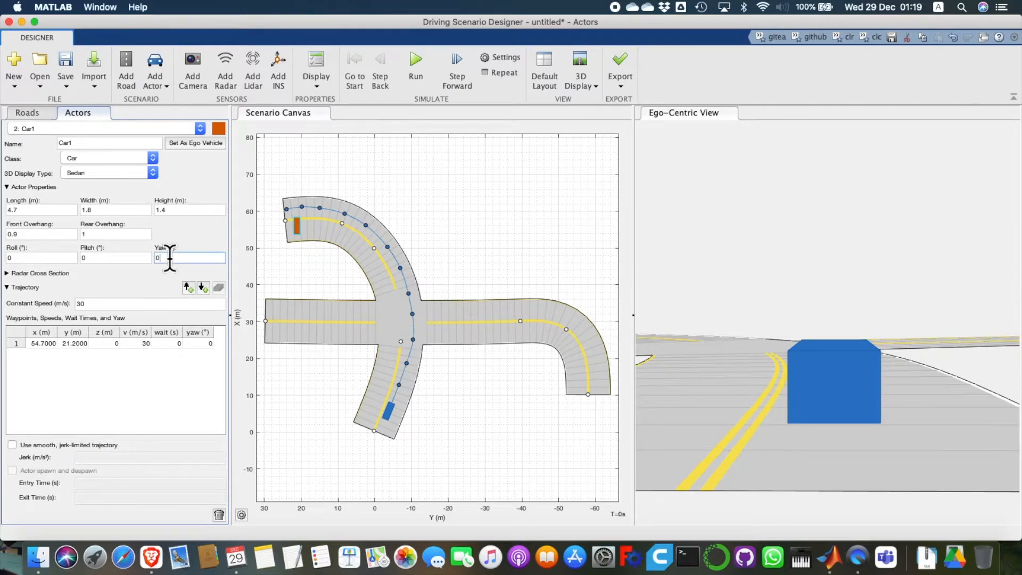
pyautogui.click(266, 404)
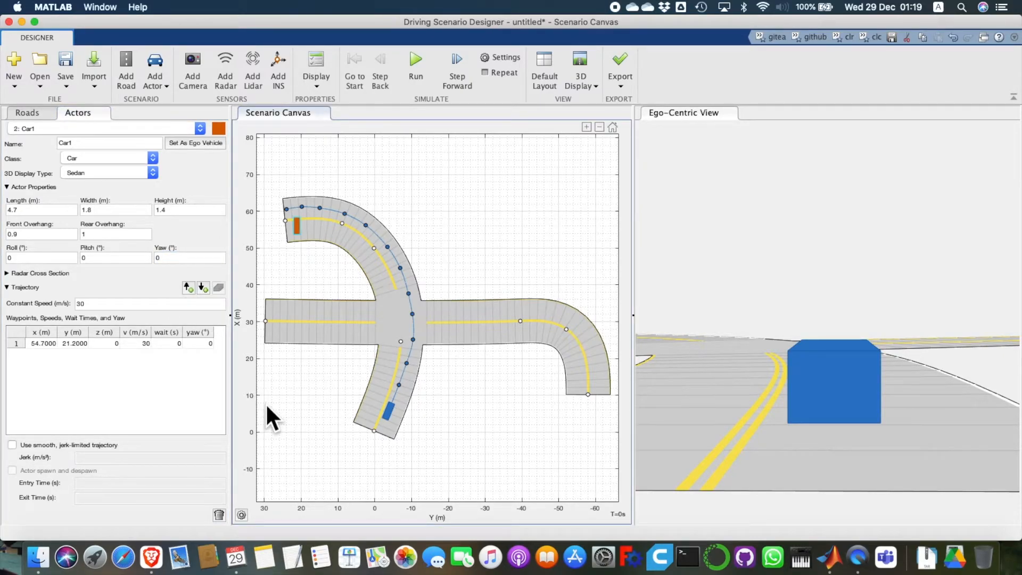
pyautogui.click(179, 256)
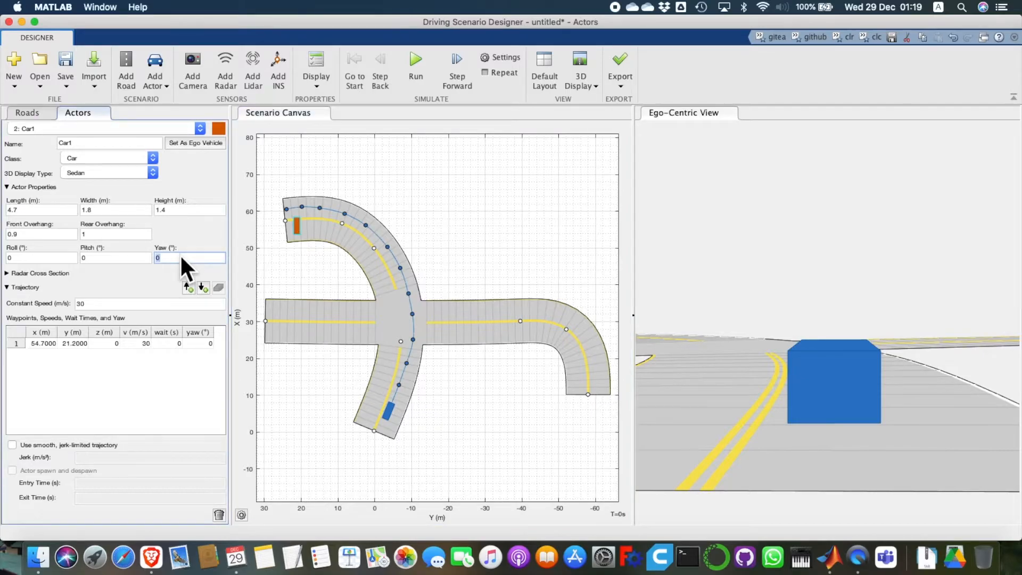
pyautogui.press('Return')
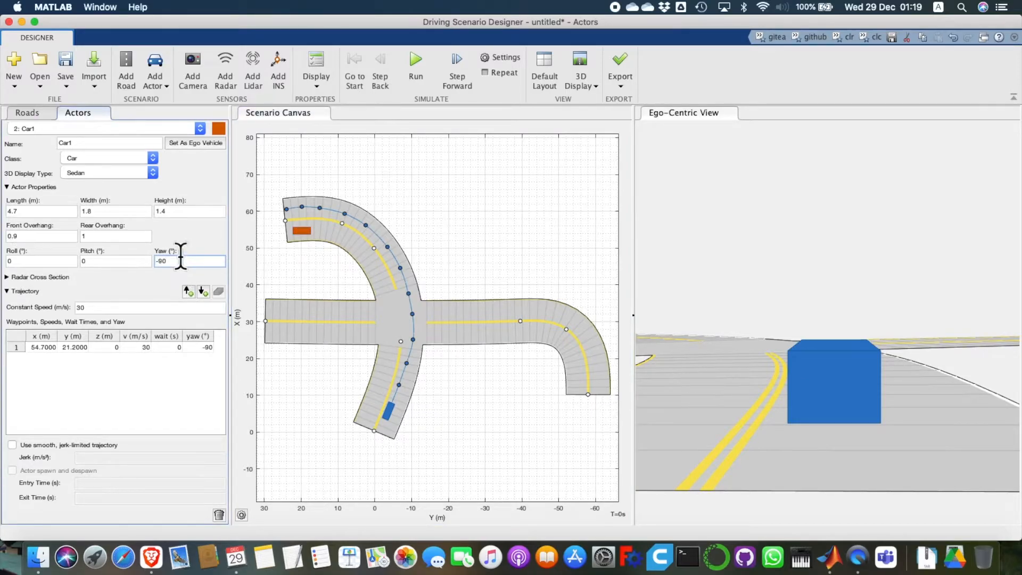
# Step: Add forward waypoints for the orange car along the opposite lane, through the intersection to the start of the curved road
pyautogui.rightClick(301, 229)
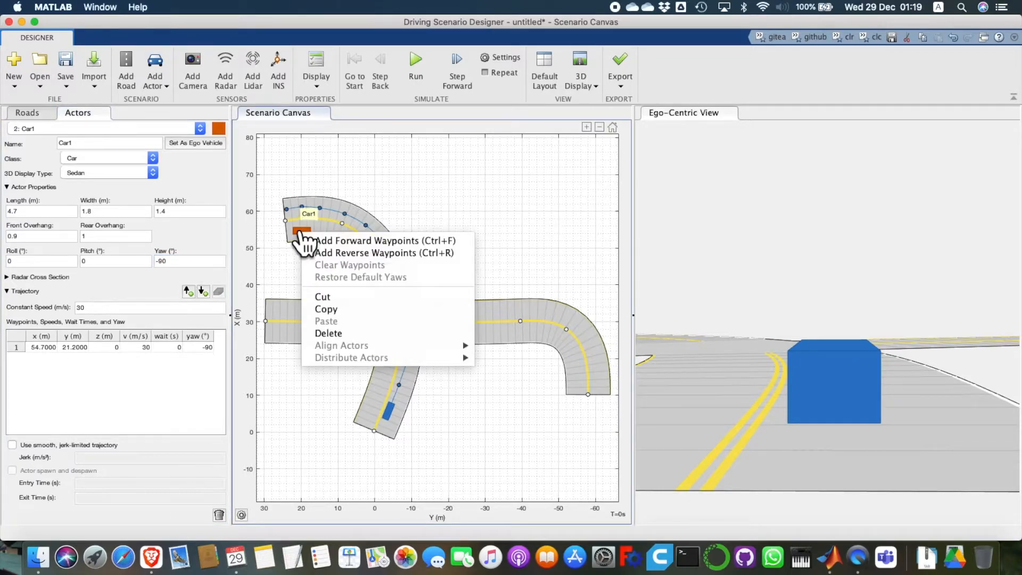
pyautogui.click(327, 239)
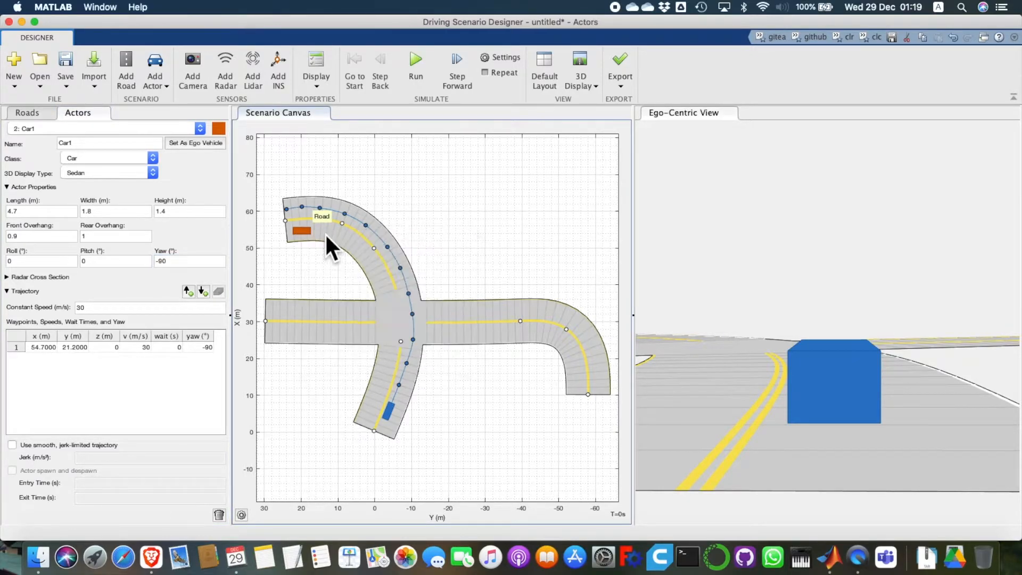
pyautogui.click(328, 232)
pyautogui.click(350, 244)
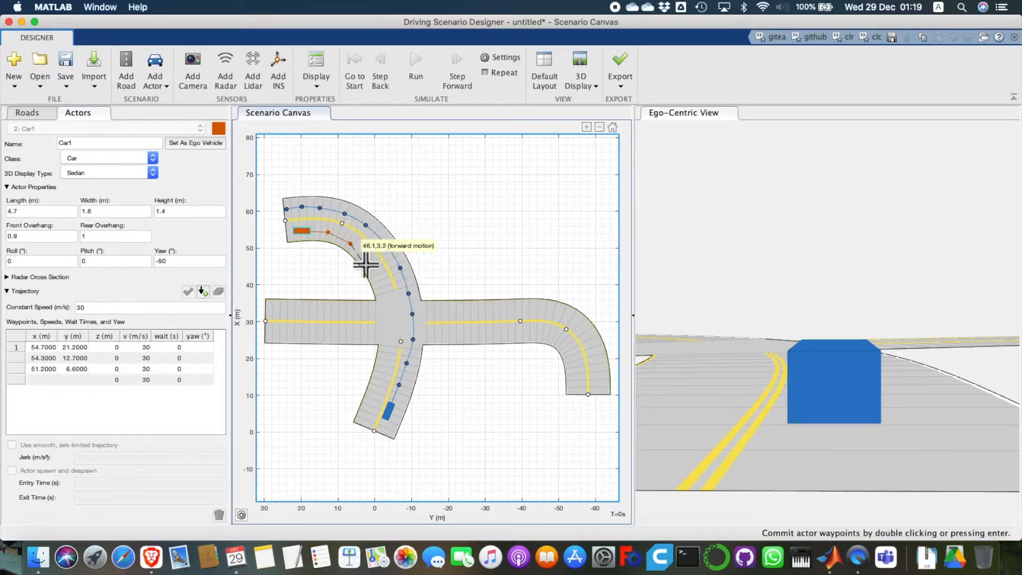
pyautogui.click(367, 264)
pyautogui.click(380, 286)
pyautogui.click(382, 309)
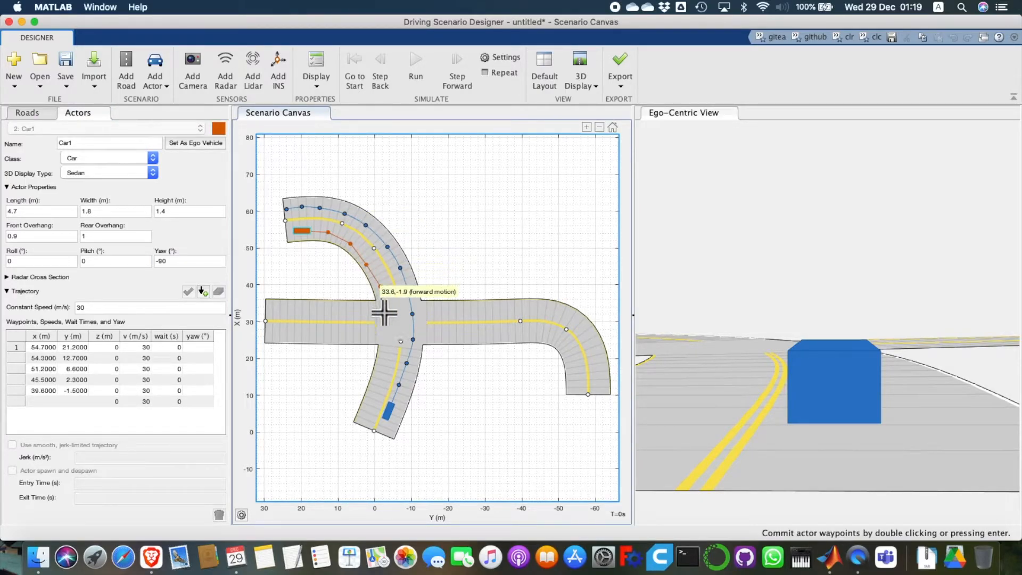
pyautogui.click(387, 326)
pyautogui.click(385, 343)
pyautogui.click(384, 364)
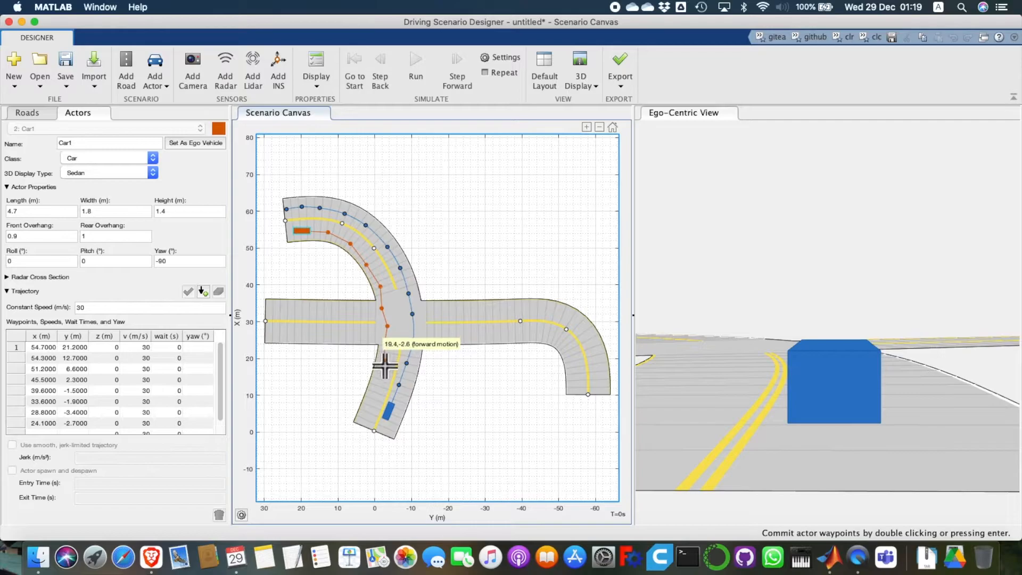
pyautogui.click(379, 381)
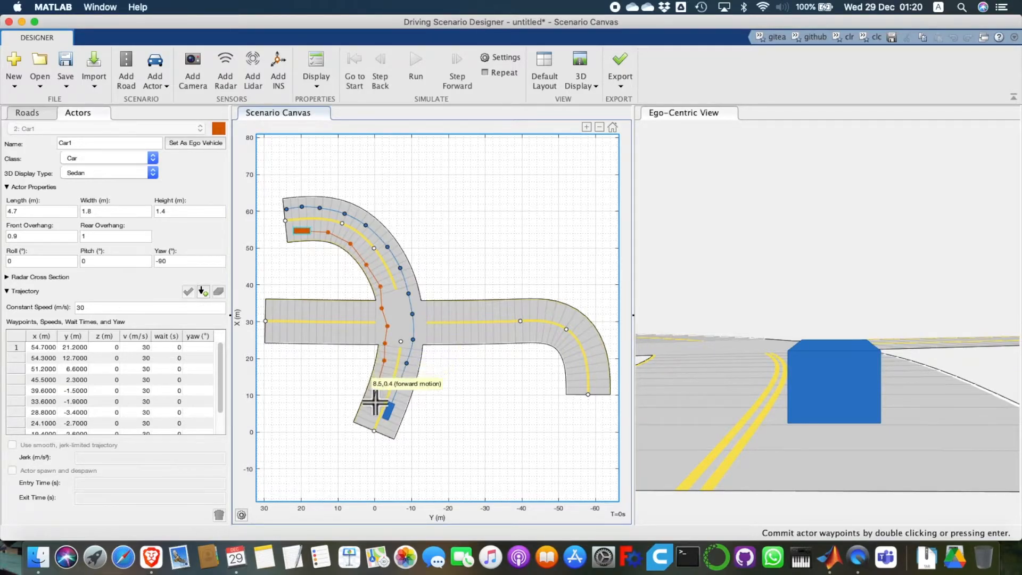
pyautogui.doubleClick(367, 422)
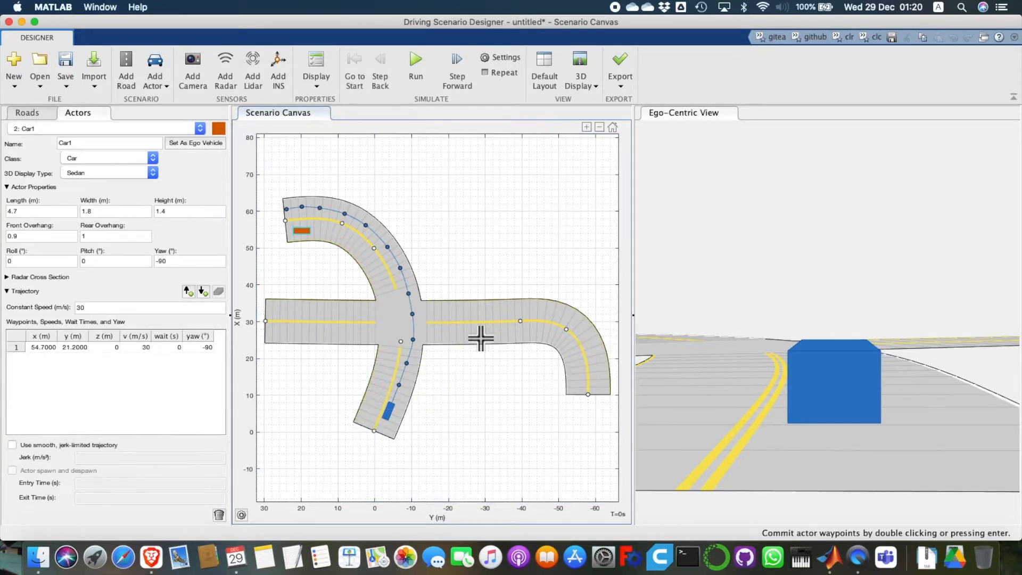
# Step: Smooth the orange car's path by adjusting its waypoints around the intersection and moving waypoint 4 to about (46.3, 1.4)
pyautogui.moveTo(382, 308); pyautogui.dragTo(388, 343)
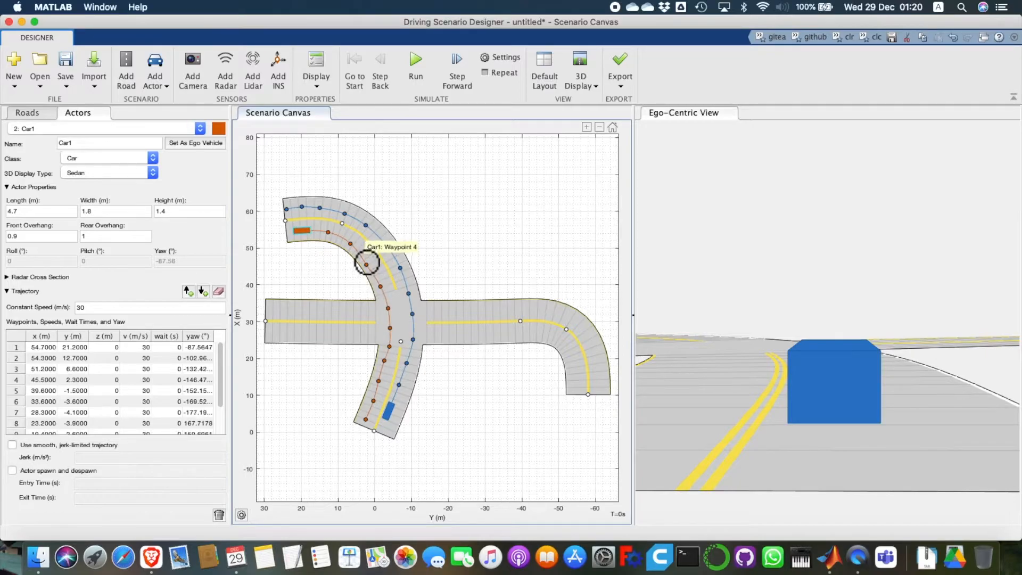
pyautogui.moveTo(369, 260); pyautogui.dragTo(369, 258)
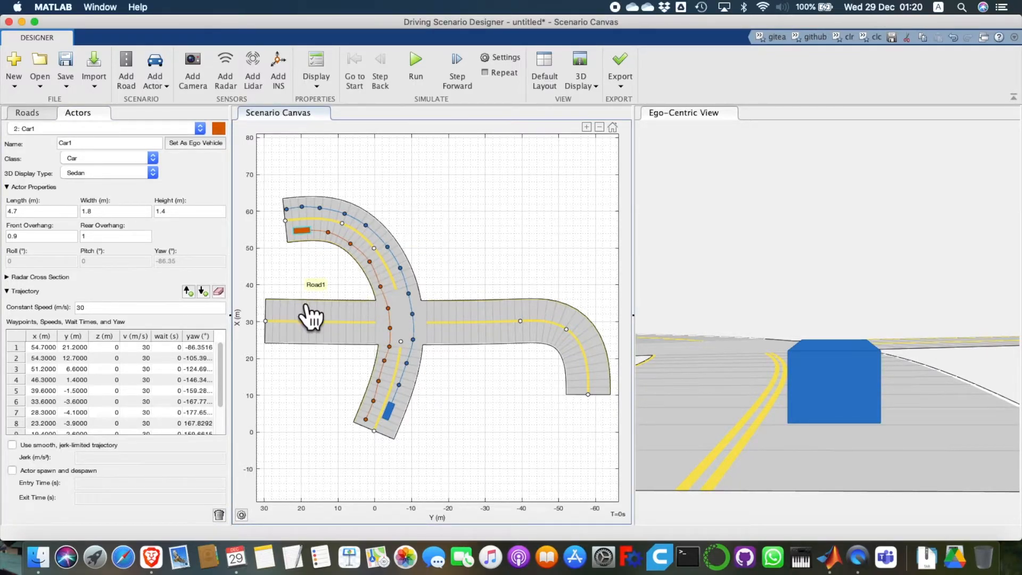
pyautogui.click(466, 250)
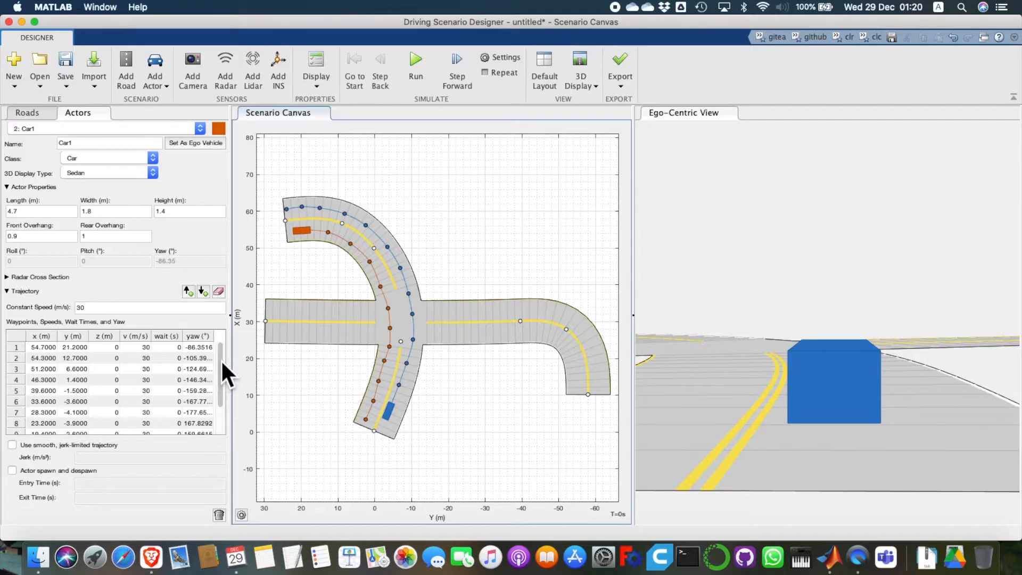
# Step: Check the orange car's waypoint table and set its constant speed to 50 m/s
pyautogui.moveTo(221, 355)
pyautogui.mouseDown()
pyautogui.moveTo(220, 394)
pyautogui.moveTo(221, 337)
pyautogui.mouseUp()
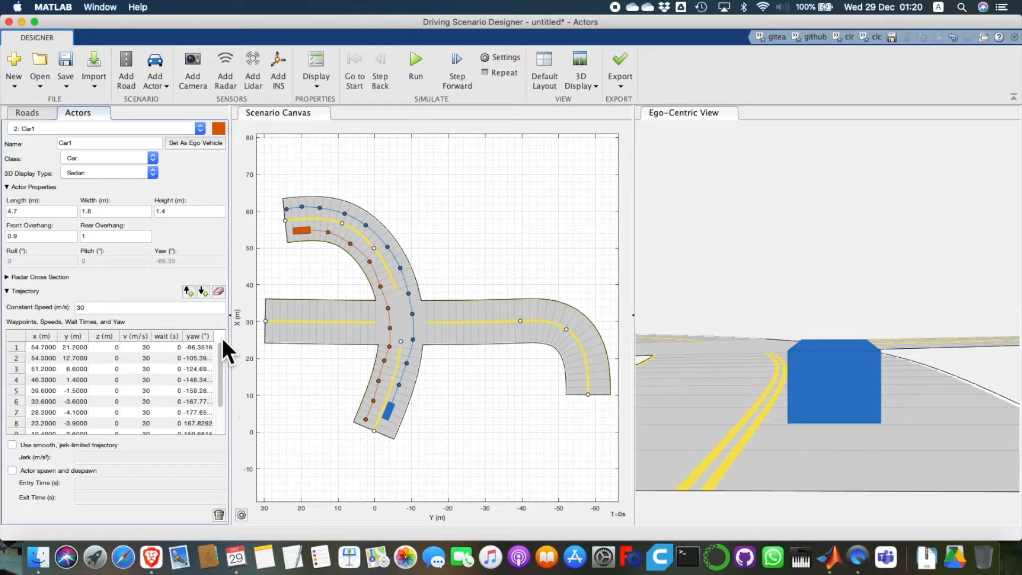
pyautogui.doubleClick(109, 307)
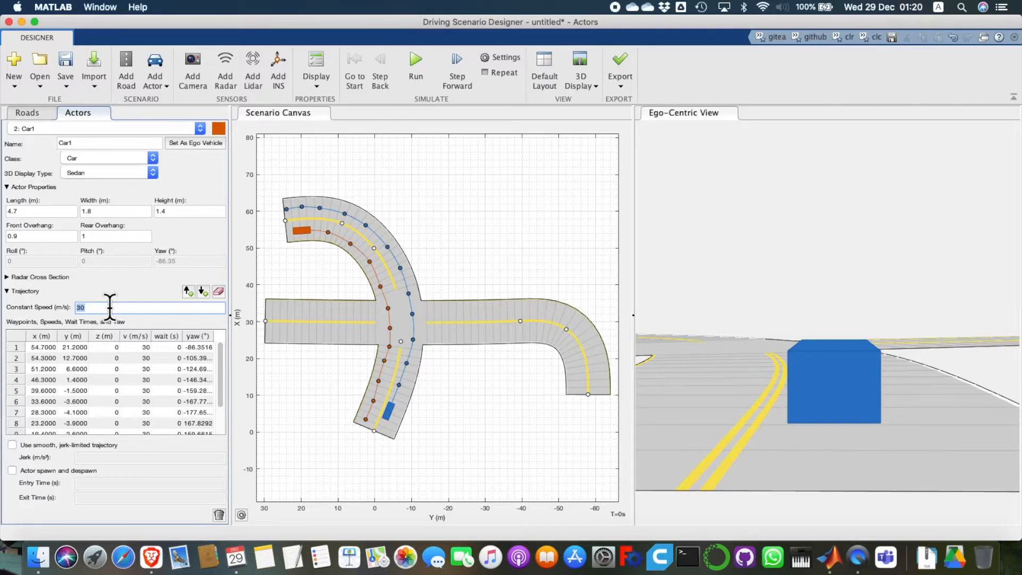
pyautogui.write('50')
pyautogui.click(115, 280)
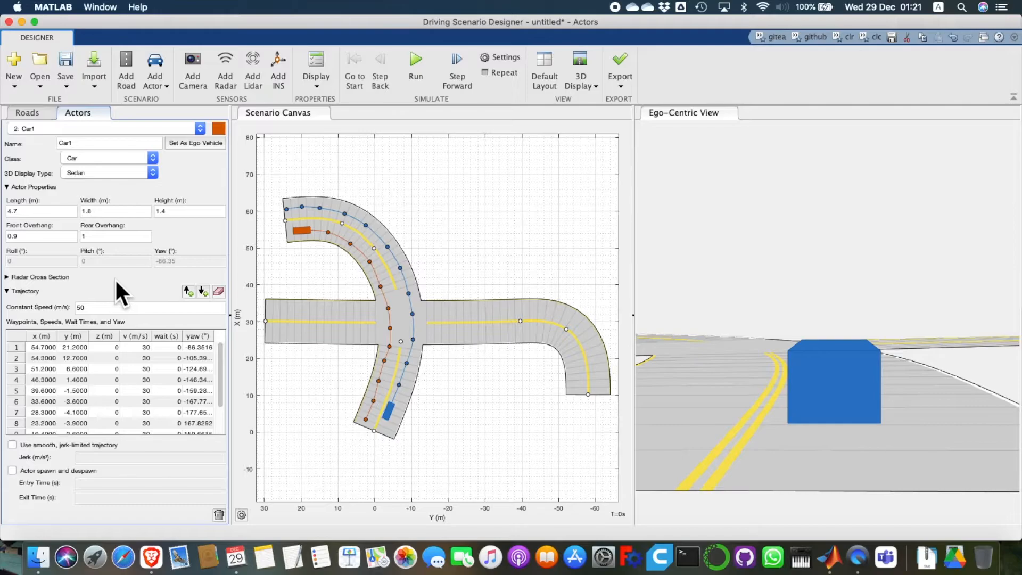
pyautogui.click(118, 307)
pyautogui.press('Return')
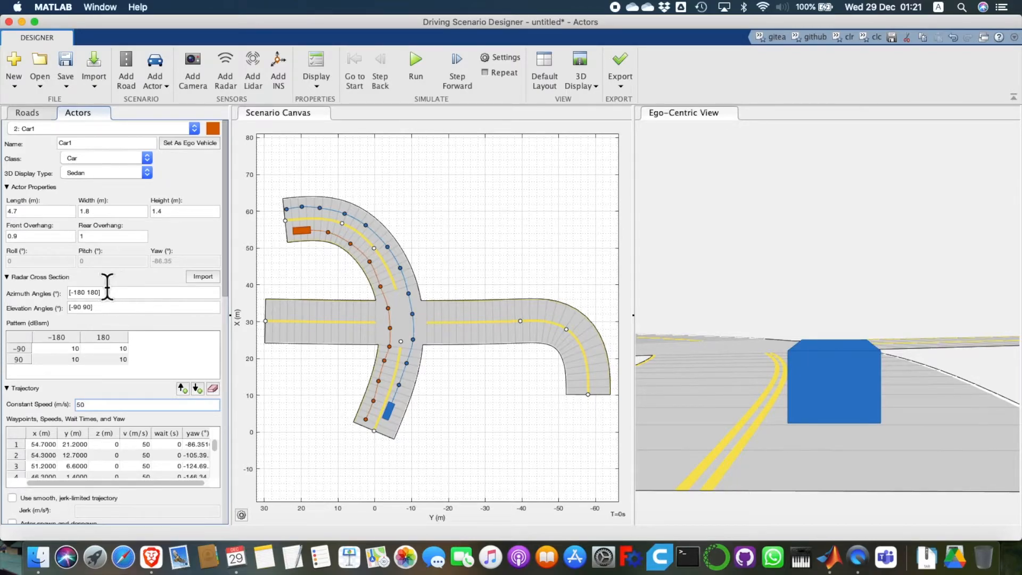
pyautogui.click(6, 276)
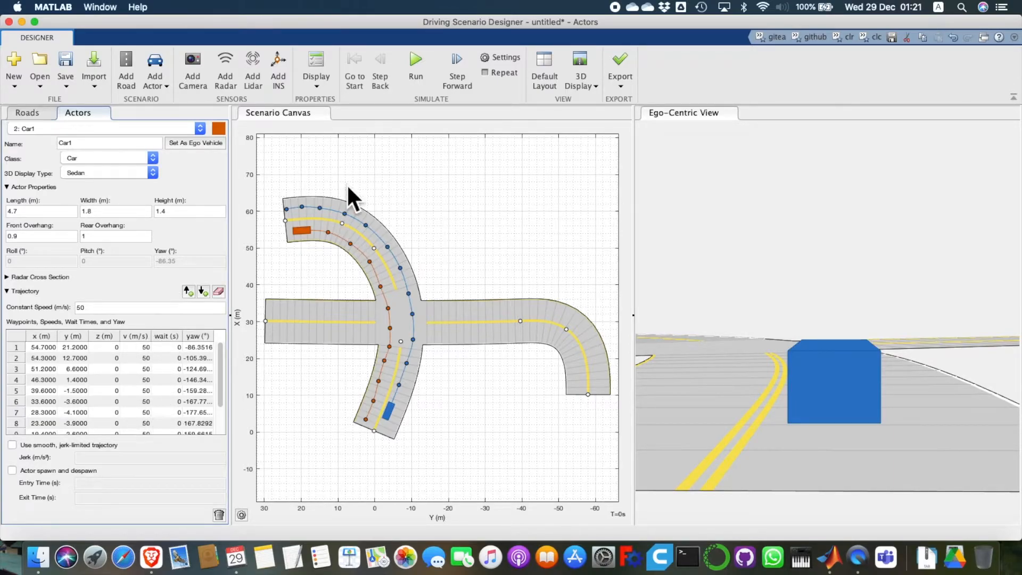
# Step: Run the simulation to watch both cars follow their trajectories through the intersection
pyautogui.click(417, 57)
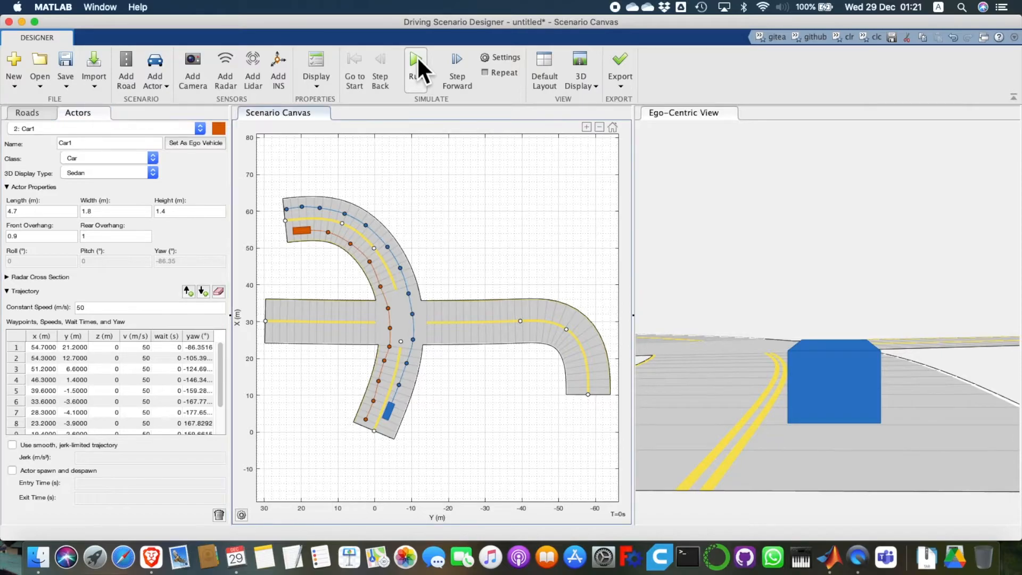
pyautogui.click(417, 57)
pyautogui.click(417, 57)
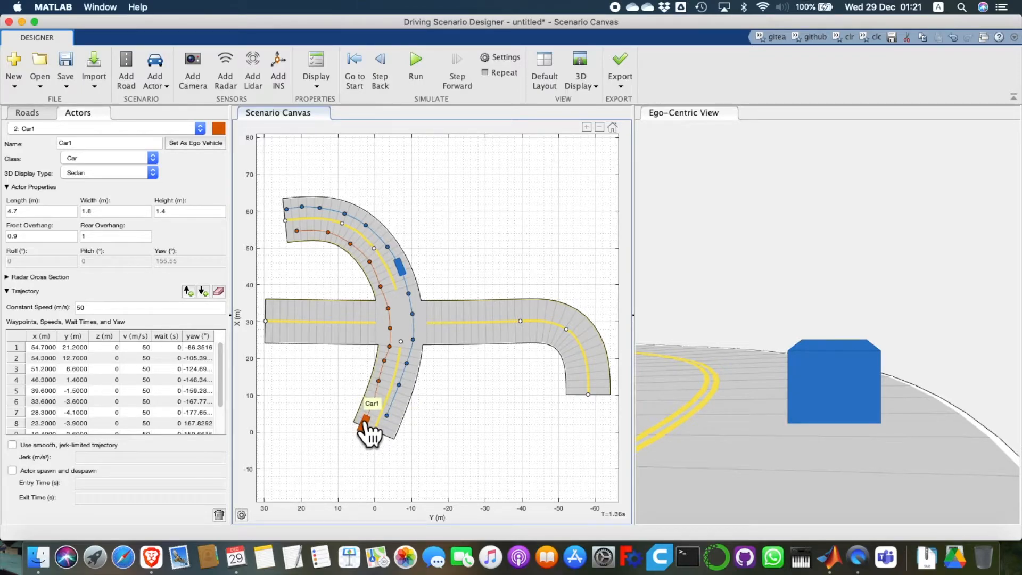
pyautogui.click(494, 314)
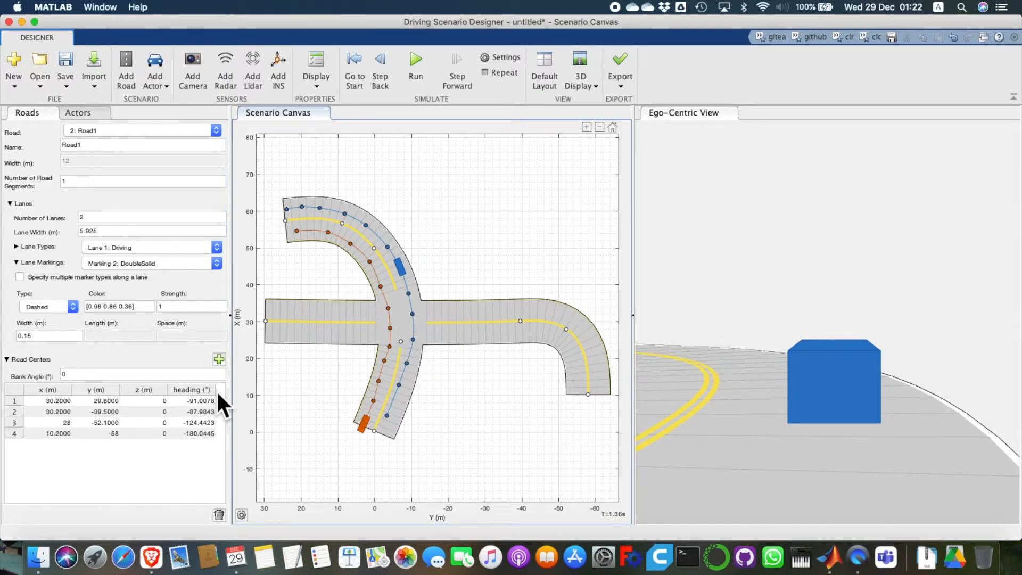
# Step: Select the blue ego car and set the wait time at its waypoint 3 to 1 s
pyautogui.click(399, 262)
pyautogui.click(398, 262)
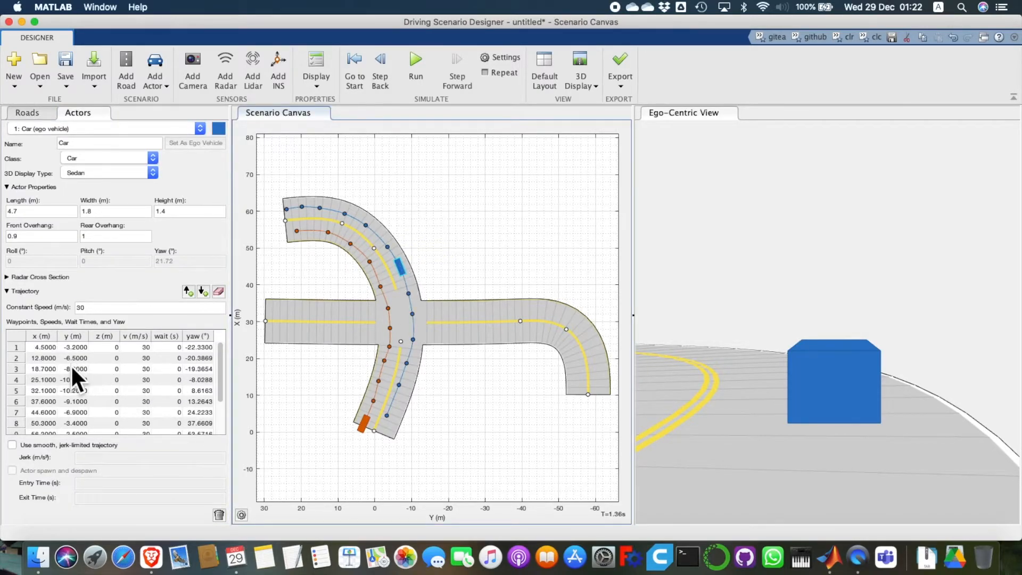
pyautogui.doubleClick(172, 367)
pyautogui.press('BackSpace')
pyautogui.press('Escape')
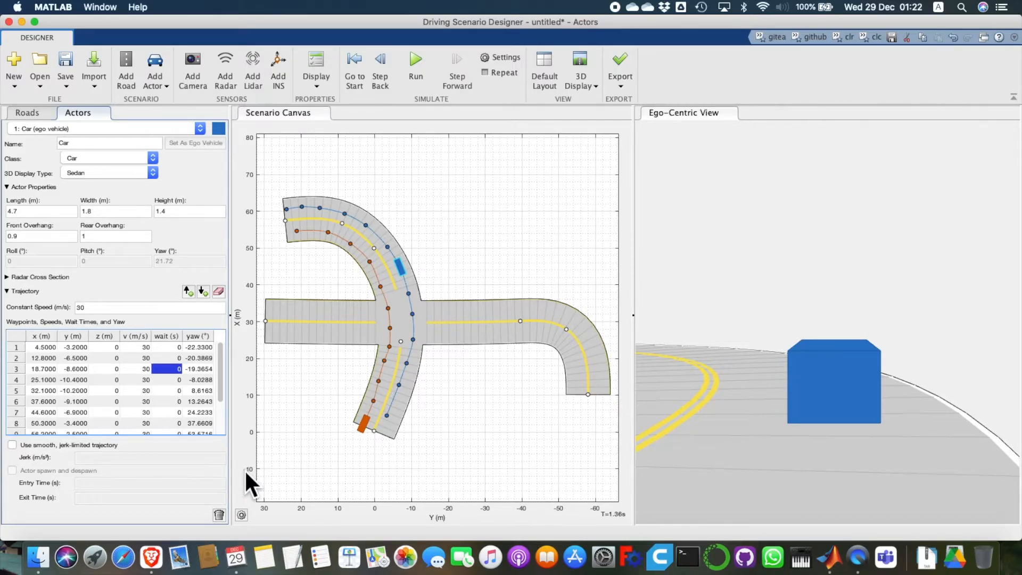
pyautogui.click(244, 468)
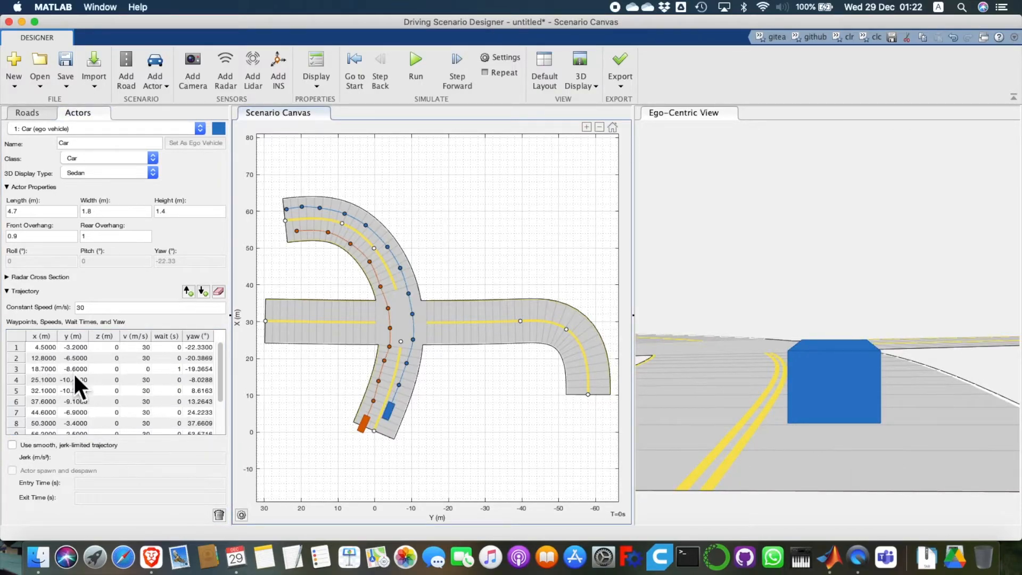
# Step: Try to set a wait time of 0.1 s at the ego car's waypoint 4
pyautogui.doubleClick(167, 377)
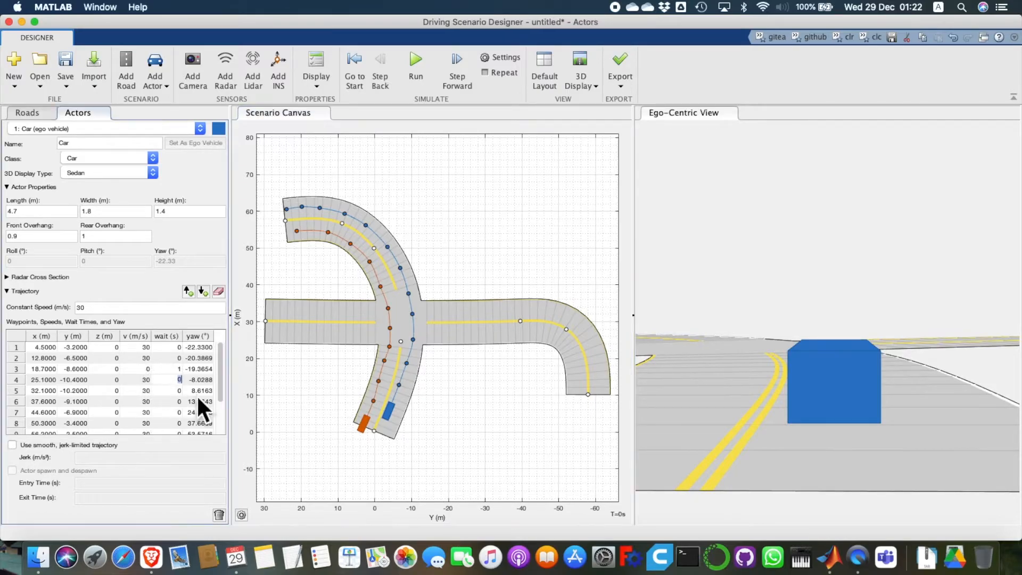
pyautogui.write('0.1')
pyautogui.click(363, 447)
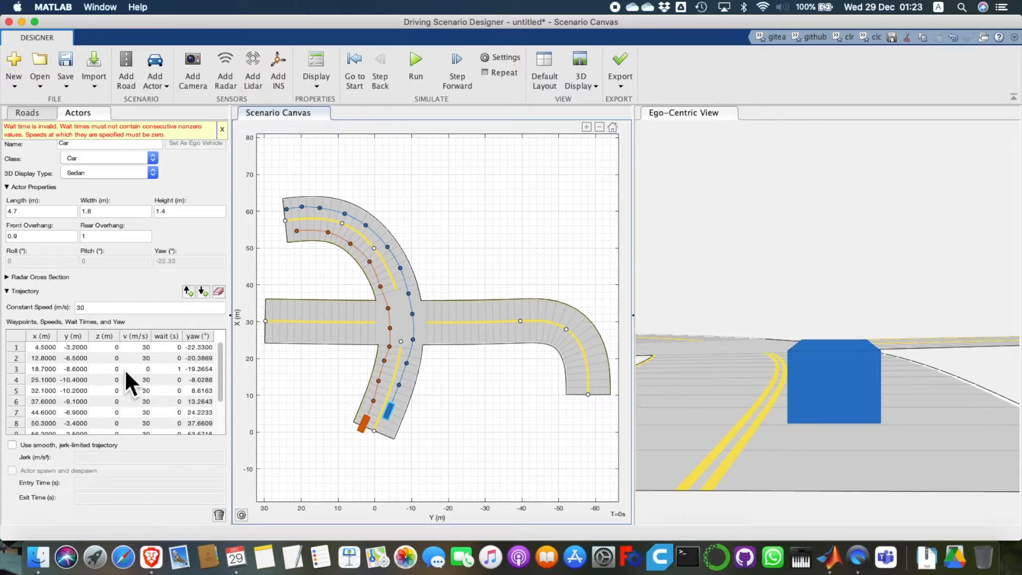
# Step: Set the wait time at the ego car's waypoint 3 to 3 s
pyautogui.doubleClick(179, 369)
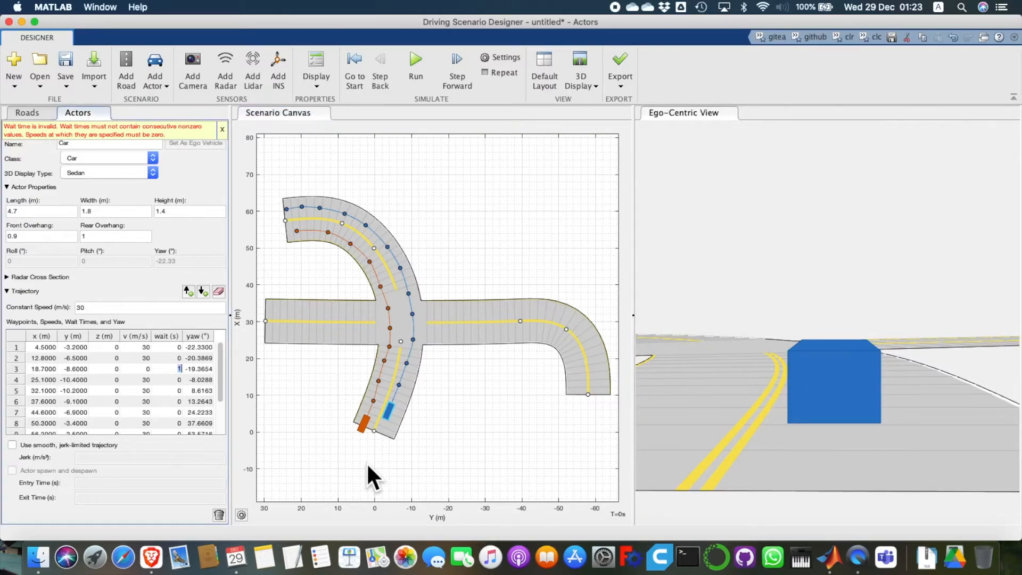
pyautogui.write('1')
pyautogui.press('Return')
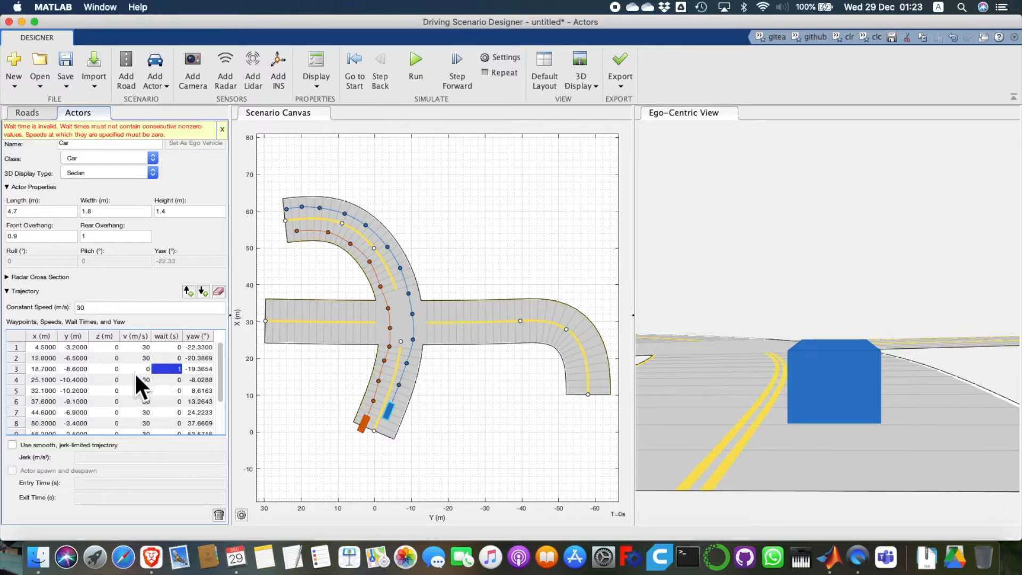
pyautogui.write('3')
pyautogui.click(384, 412)
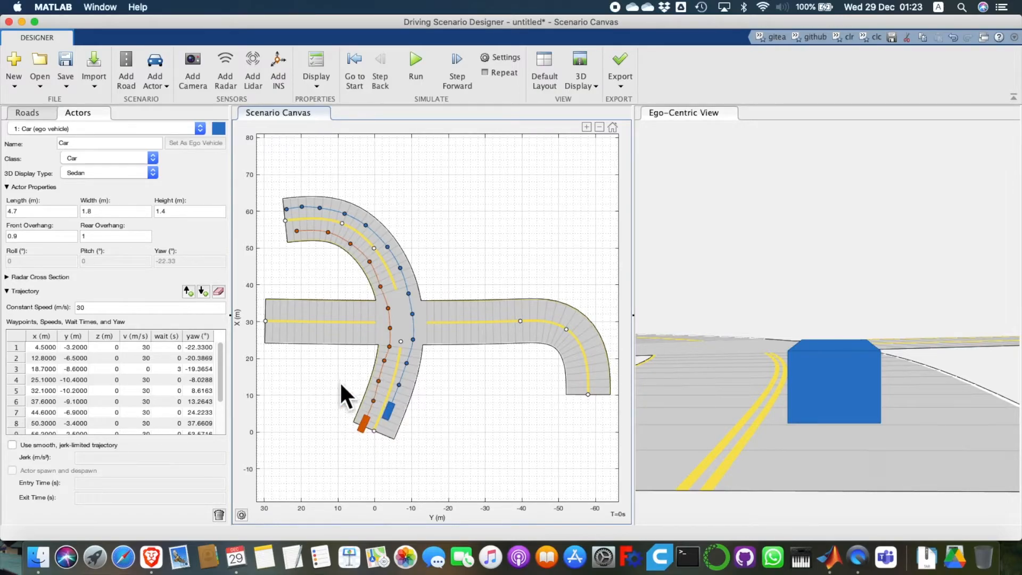
# Step: Begin extending the first, curved road from its far end with a road center at about (57.6, 121.1)
pyautogui.scroll(-1, 385, 271)
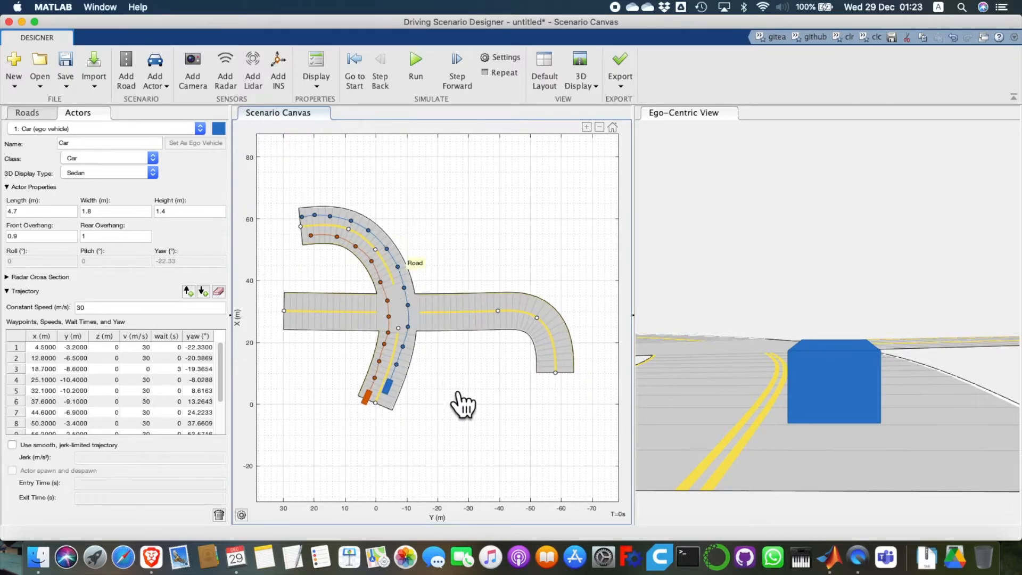
pyautogui.moveTo(445, 375); pyautogui.dragTo(455, 328)
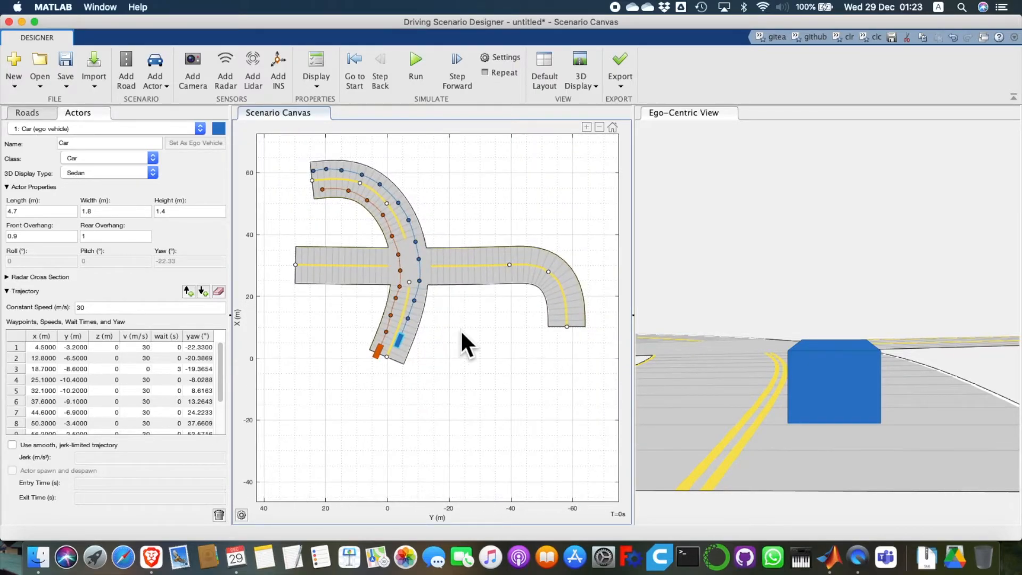
pyautogui.moveTo(379, 347); pyautogui.dragTo(376, 355)
pyautogui.click(200, 129)
pyautogui.click(198, 125)
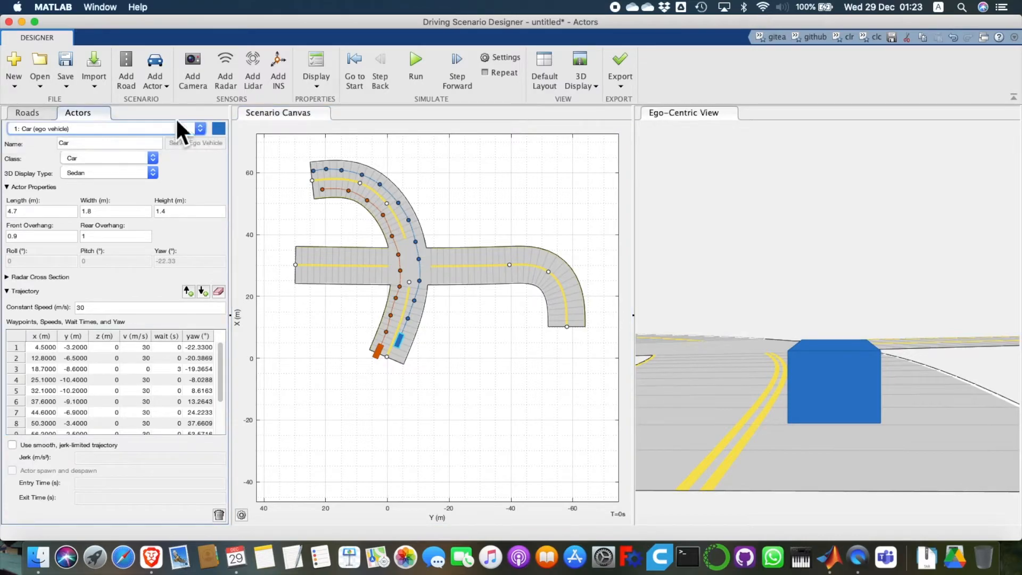
pyautogui.click(23, 117)
pyautogui.click(120, 130)
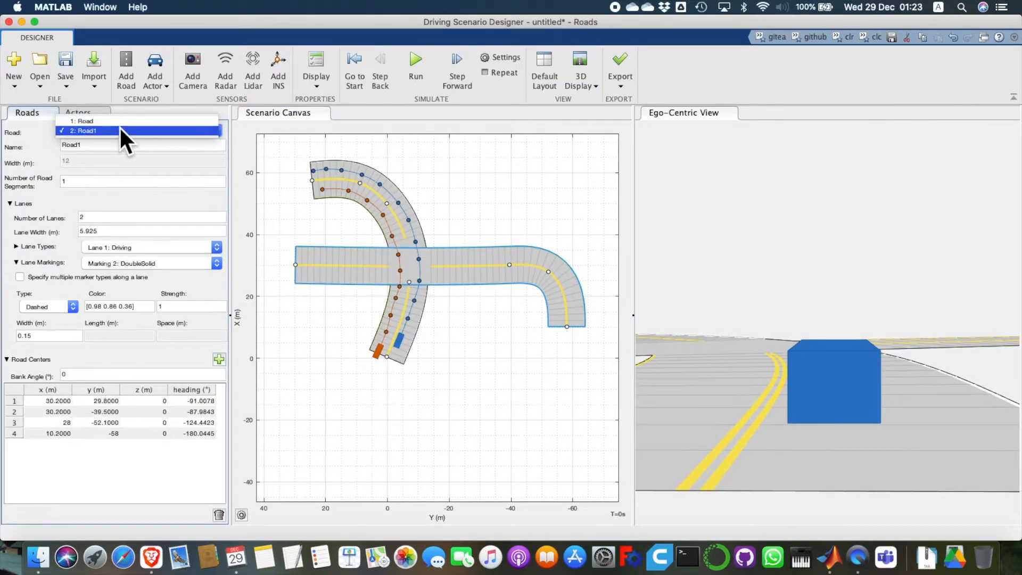
pyautogui.click(119, 121)
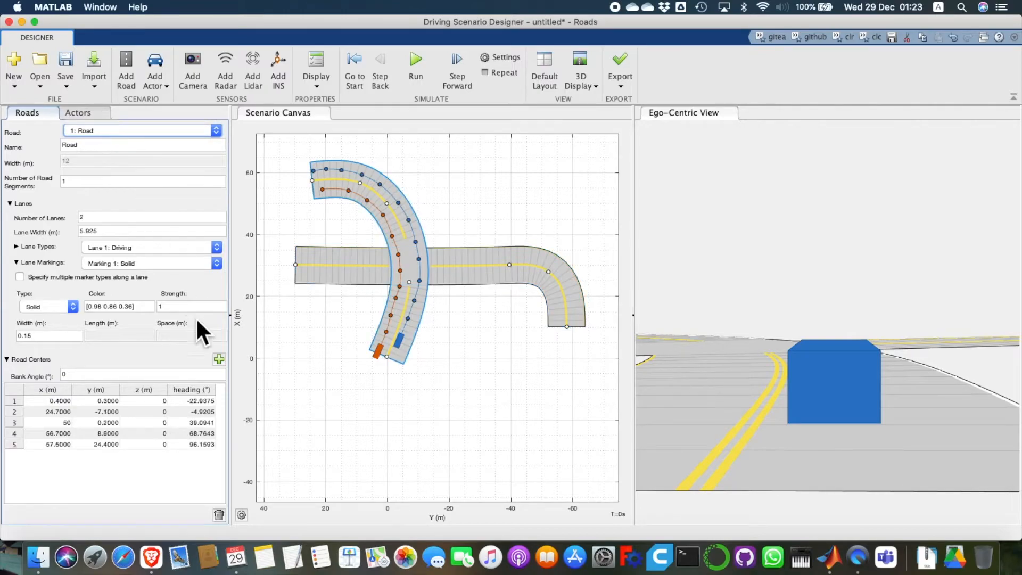
pyautogui.click(218, 357)
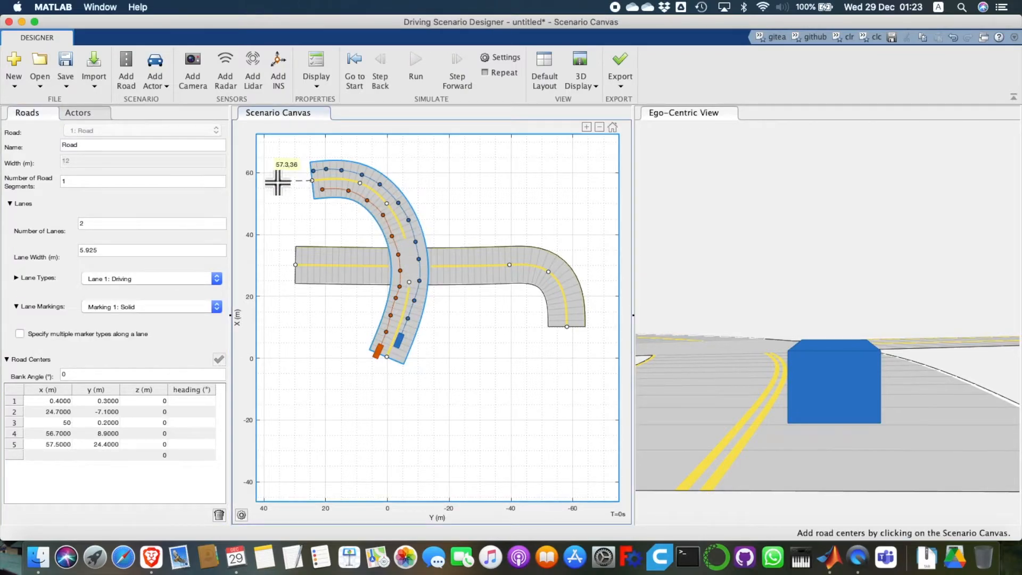
pyautogui.scroll(-3, 289, 188)
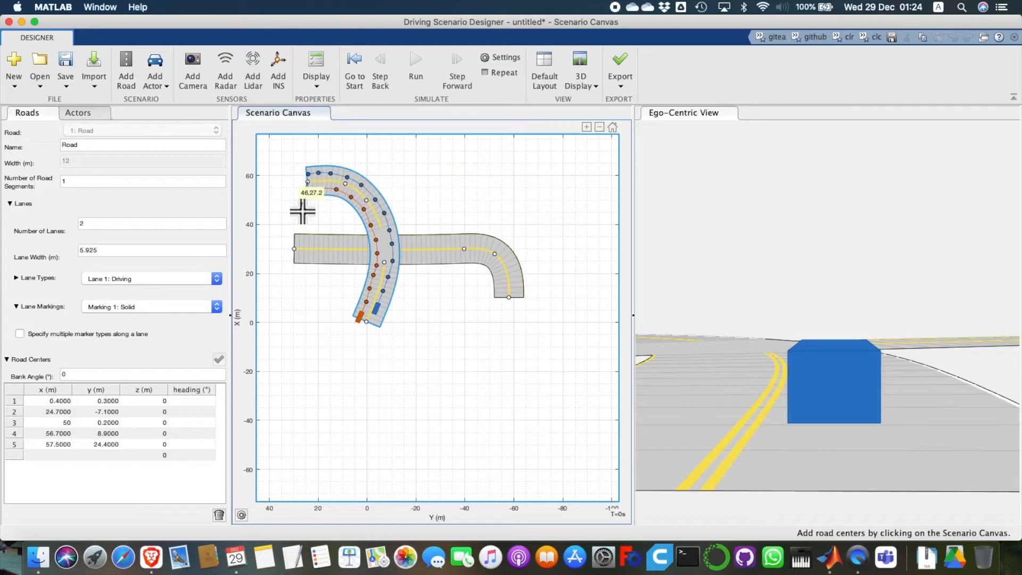
pyautogui.scroll(-4, 372, 213)
pyautogui.scroll(5, 298, 202)
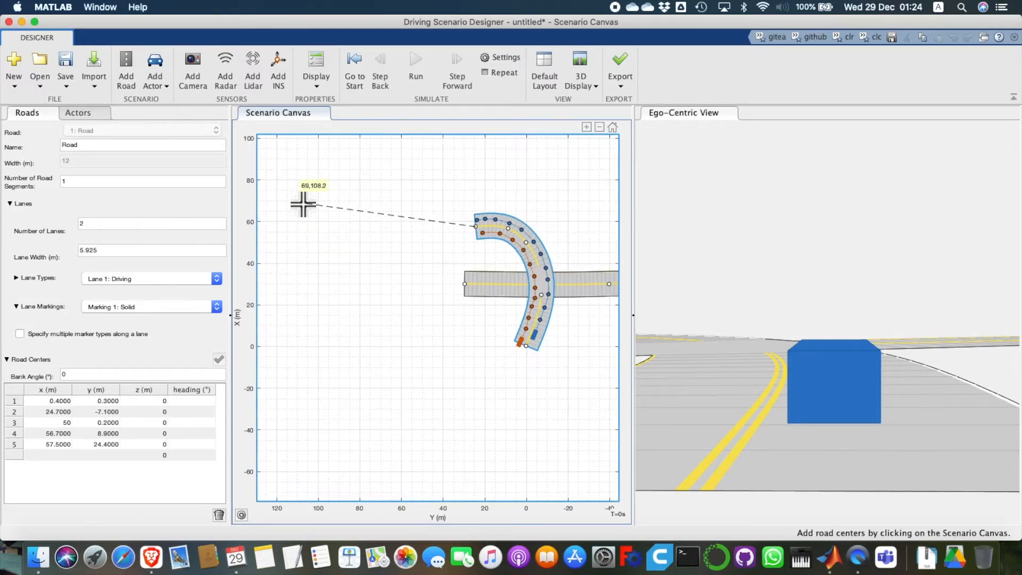
pyautogui.click(277, 228)
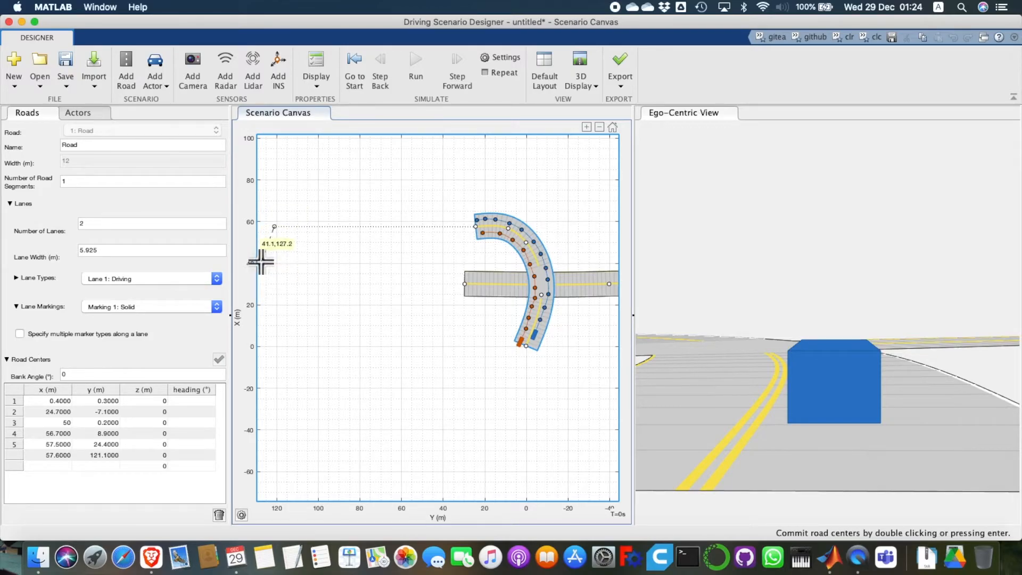
# Step: Continue the road around with centers at about (37.2, 134.9), (-2.4, 132.3) and (-19.5, 89.4), plus one just short of the road's start
pyautogui.scroll(-4, 354, 243)
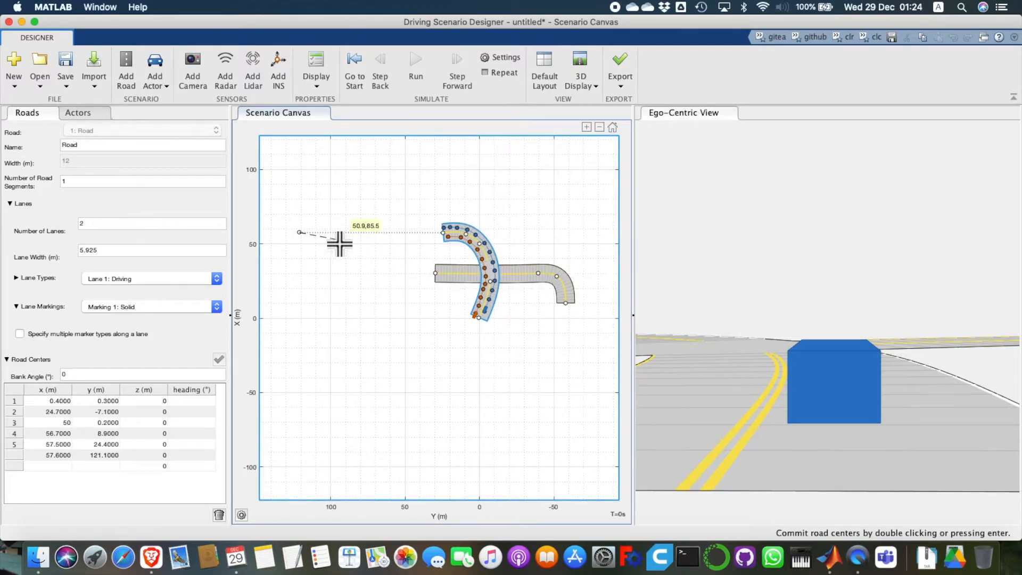
pyautogui.click(278, 263)
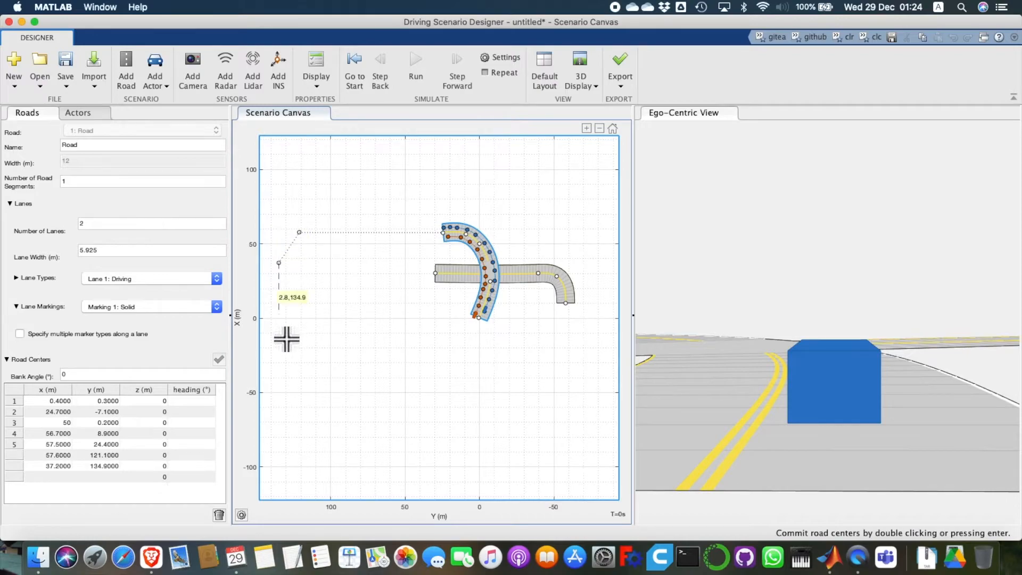
pyautogui.click(283, 322)
pyautogui.click(347, 347)
pyautogui.click(462, 356)
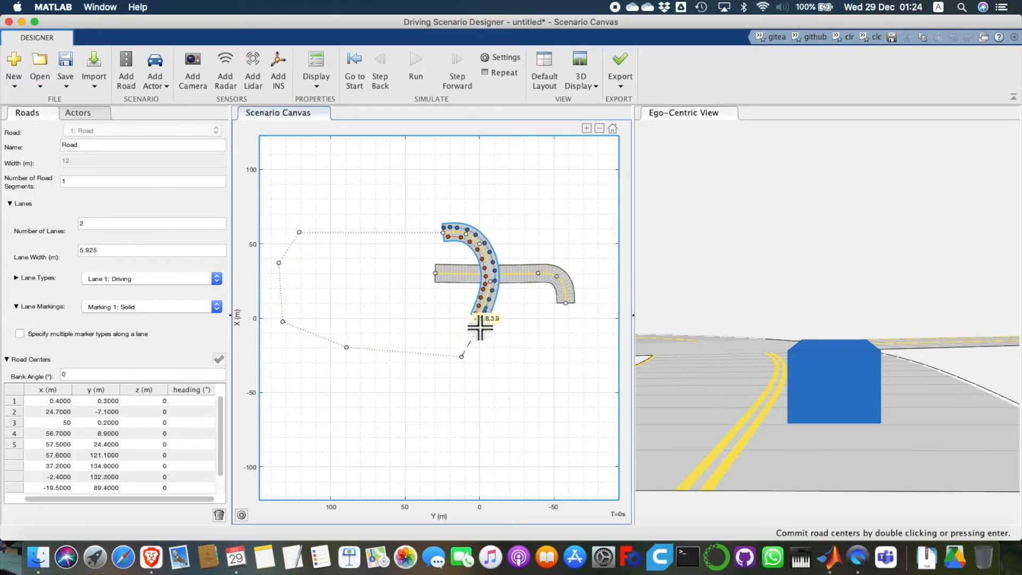
# Step: Close the road into a loop by placing the last center on its first center, and commit the road
pyautogui.scroll(8, 479, 323)
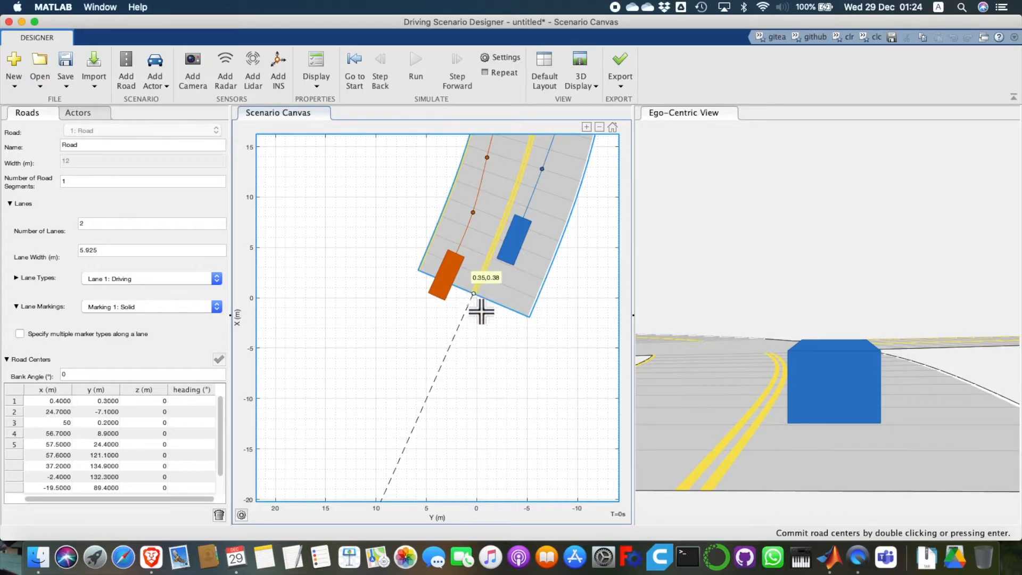
pyautogui.scroll(5, 473, 294)
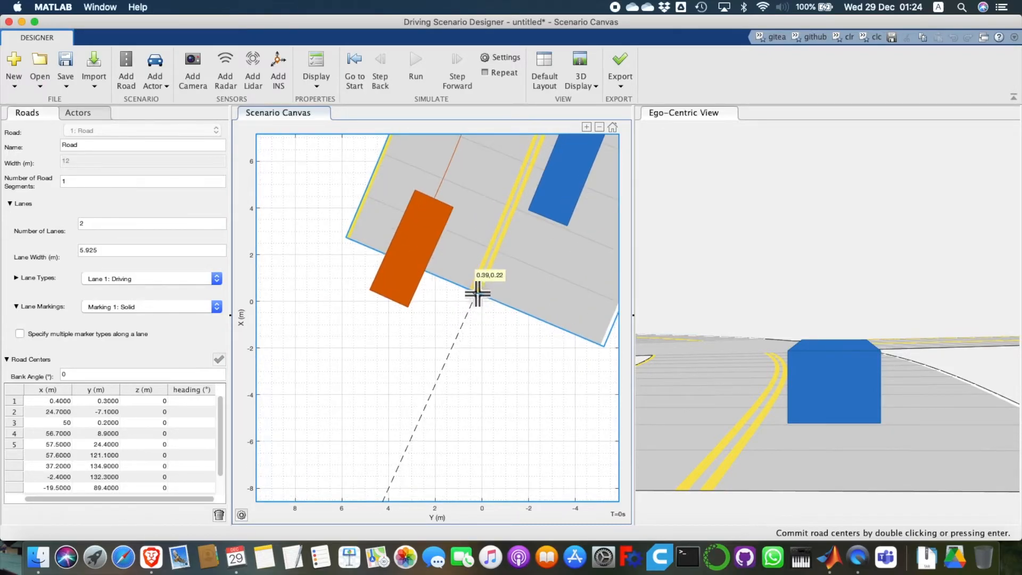
pyautogui.doubleClick(475, 296)
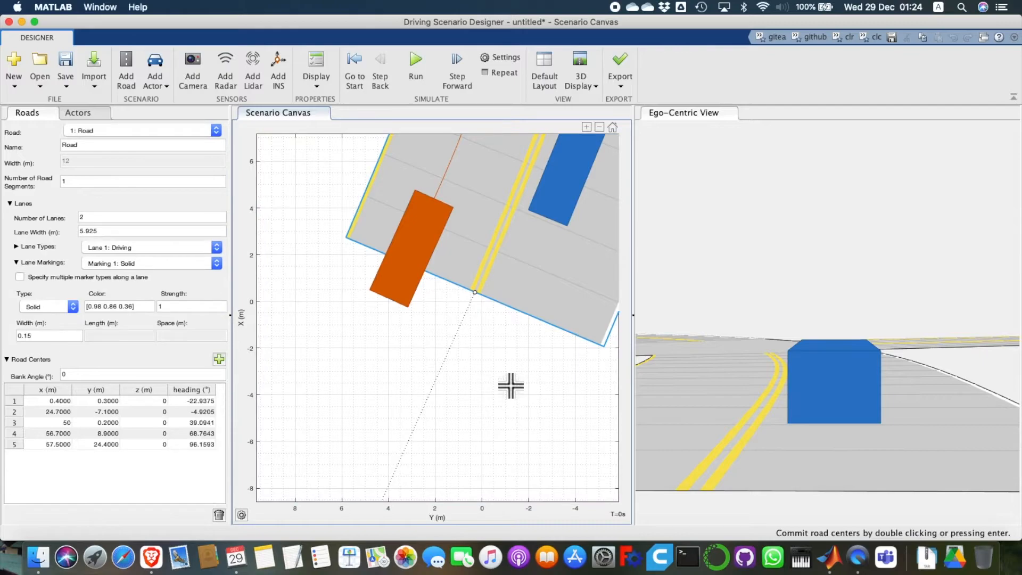
pyautogui.press('Return')
pyautogui.scroll(-5, 509, 381)
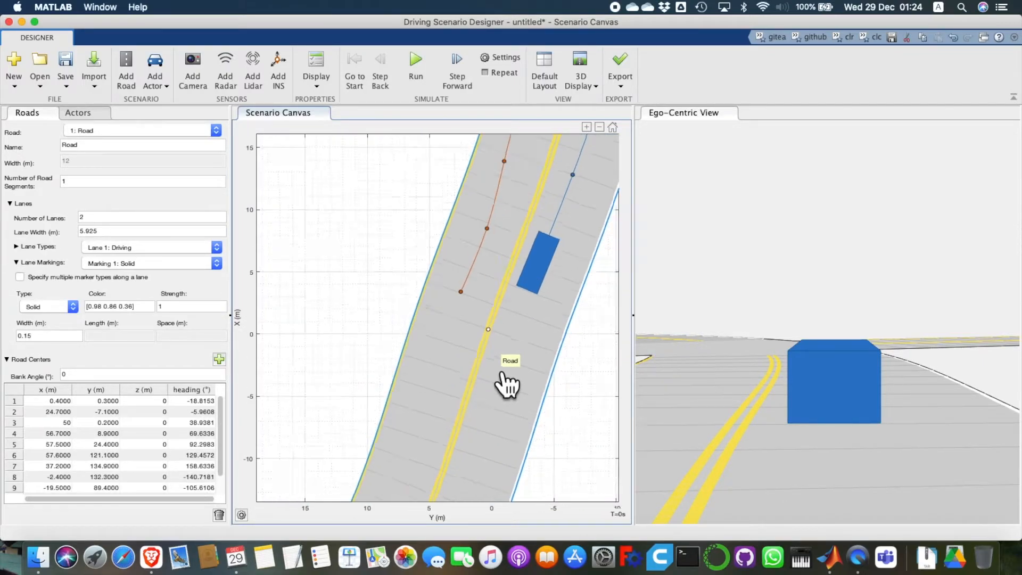
pyautogui.scroll(-3, 508, 384)
pyautogui.moveTo(367, 321); pyautogui.dragTo(503, 305)
pyautogui.scroll(-3, 392, 305)
pyautogui.moveTo(348, 301); pyautogui.dragTo(388, 299)
pyautogui.scroll(-1, 416, 299)
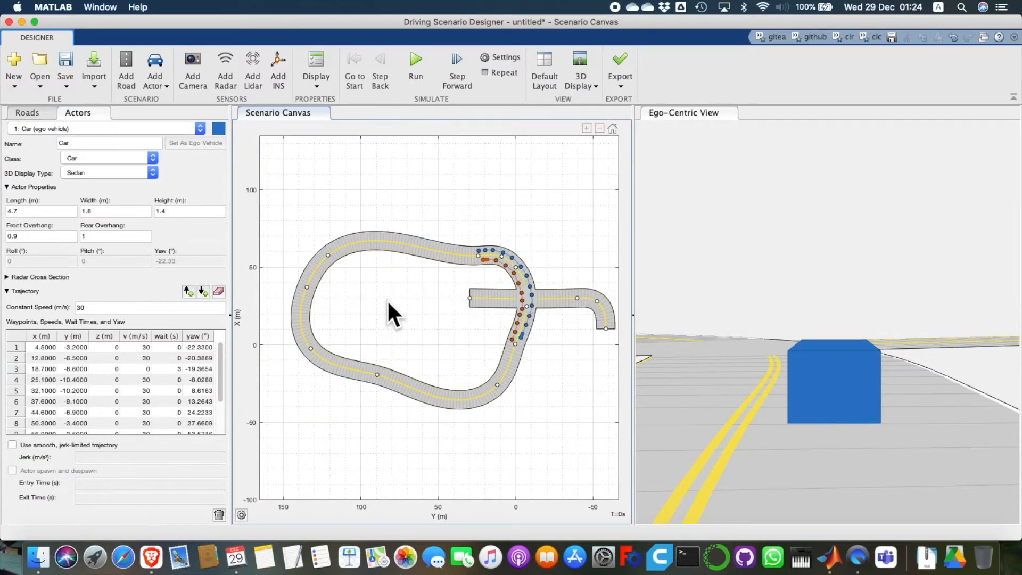
# Step: Run the simulation to check the ego car's wait and both cars' motion, and return the scenario to its start
pyautogui.scroll(3, 387, 299)
pyautogui.scroll(5, 593, 294)
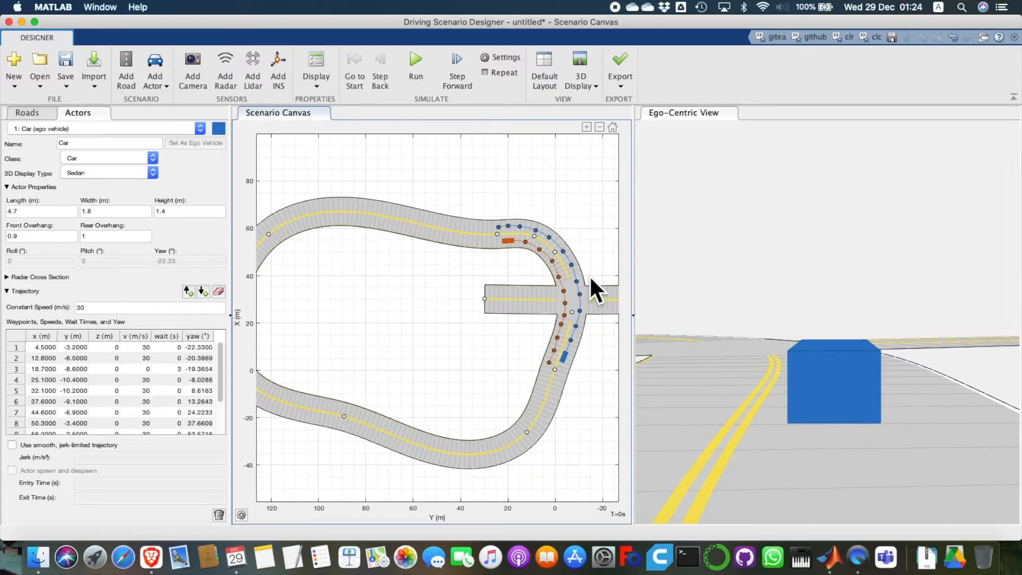
pyautogui.click(561, 293)
pyautogui.scroll(-3, 557, 286)
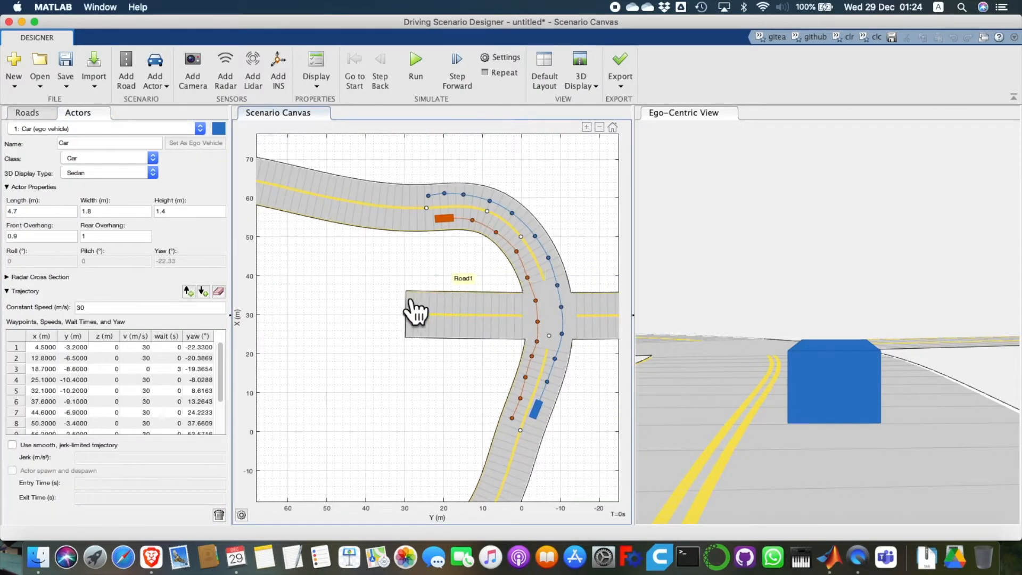
pyautogui.moveTo(473, 264); pyautogui.dragTo(392, 235)
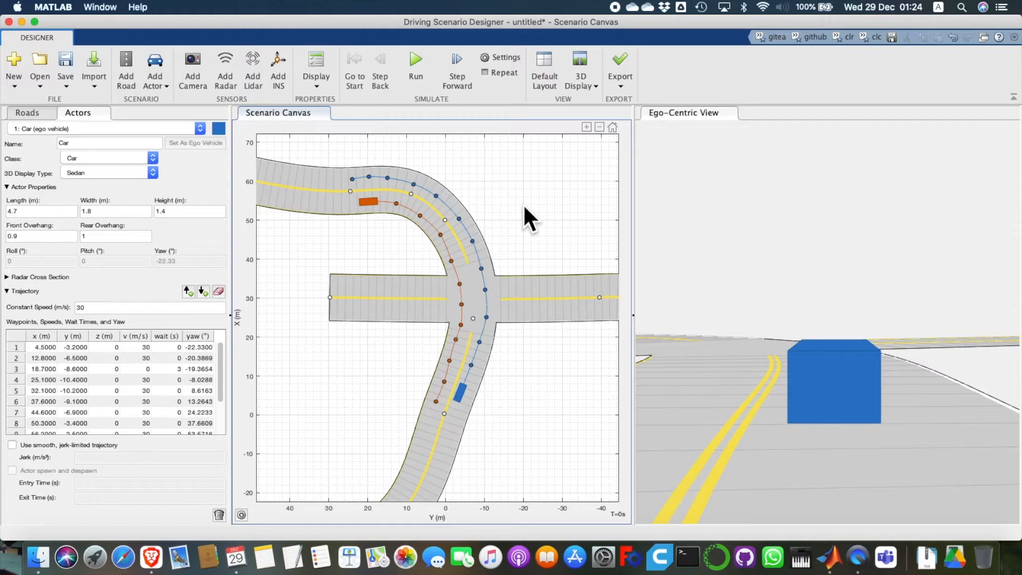
pyautogui.click(414, 60)
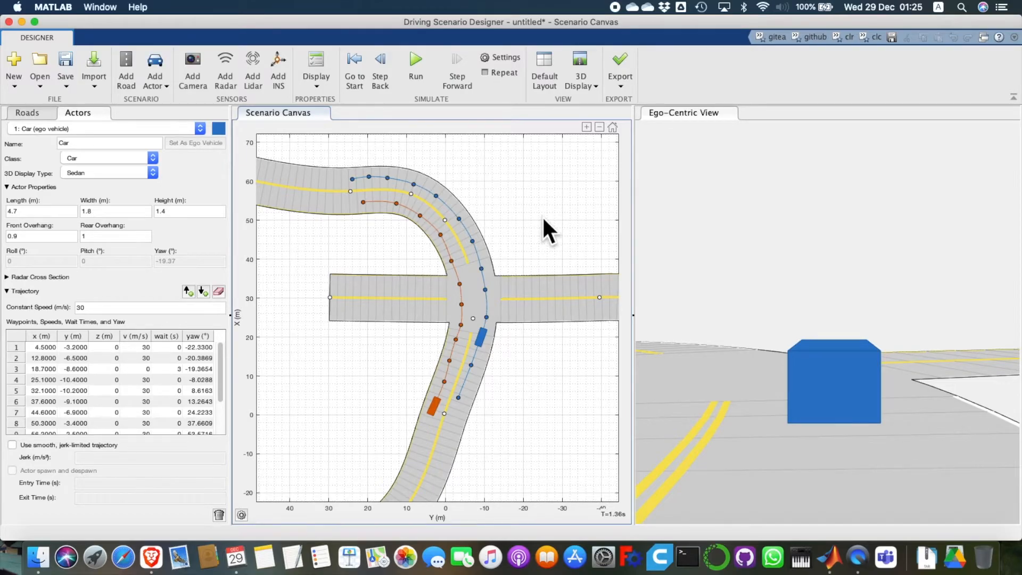
pyautogui.scroll(-2, 542, 215)
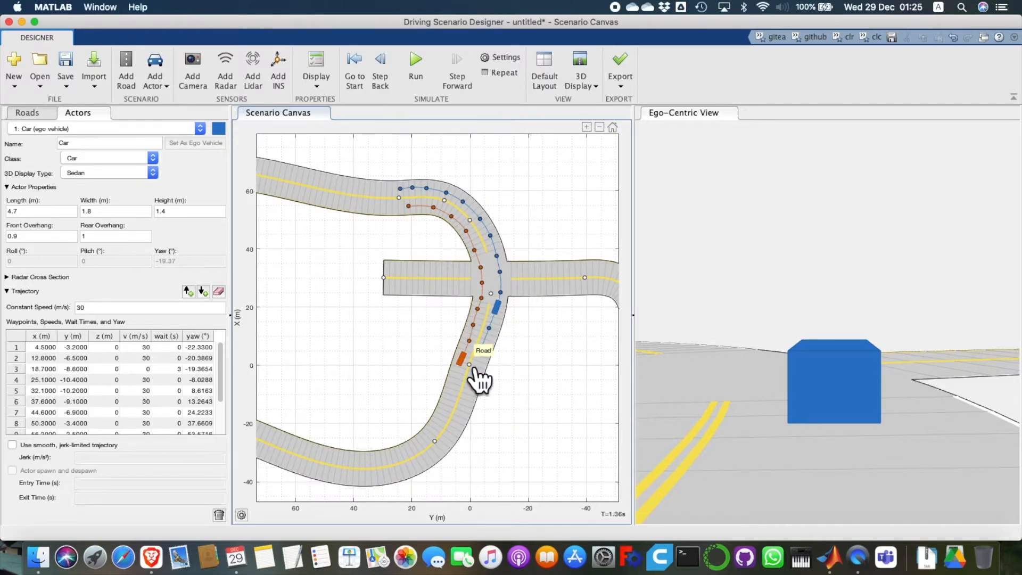
pyautogui.scroll(2, 466, 391)
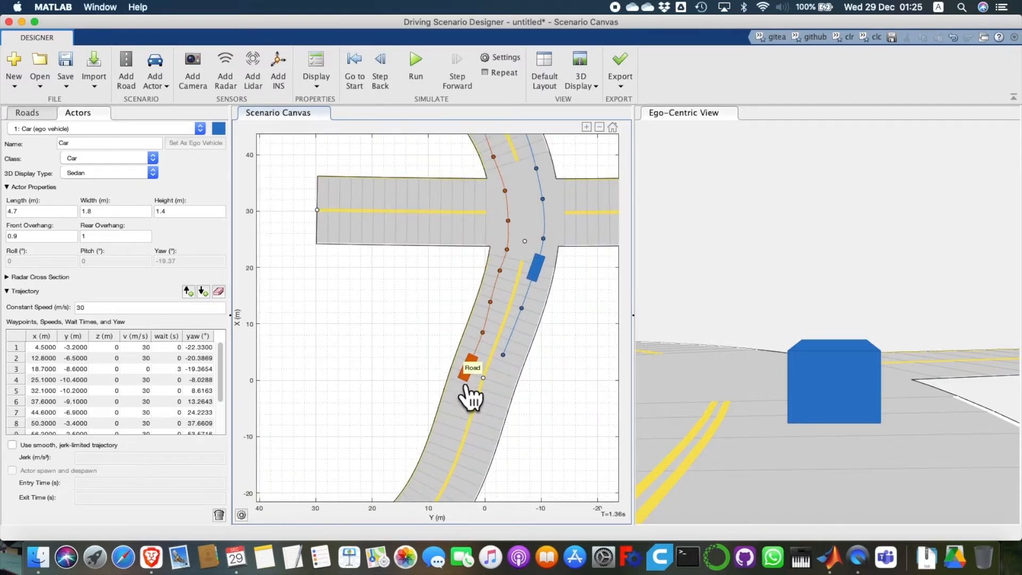
pyautogui.click(354, 60)
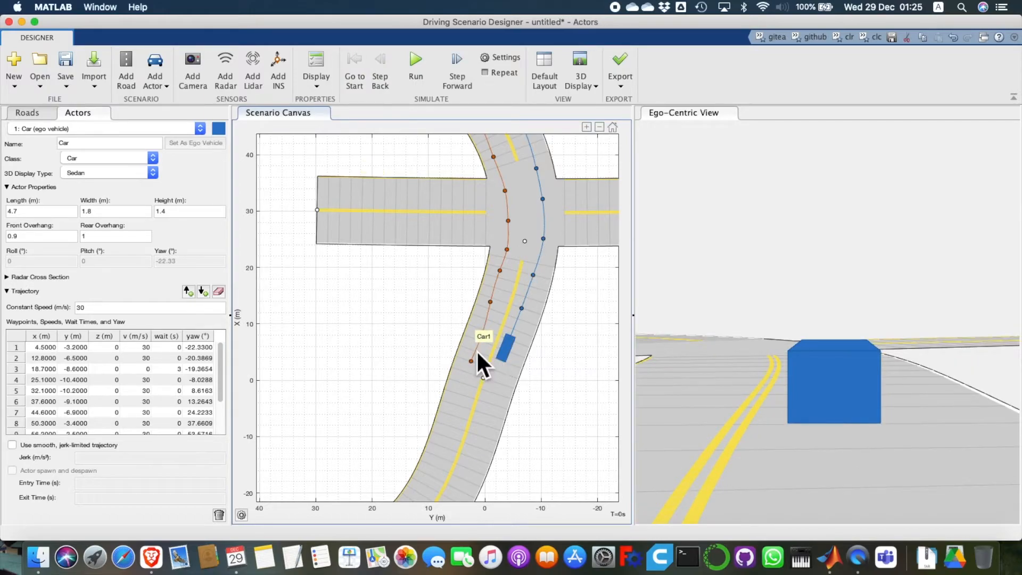
# Step: Extend Car1's trajectory with forward waypoints from its last point, at about (-4.6, 5.5), (-12.8, 8.4), (-24, 15), (-32, 31.5) and (-30.5, 52.5)
pyautogui.rightClick(477, 355)
pyautogui.rightClick(475, 346)
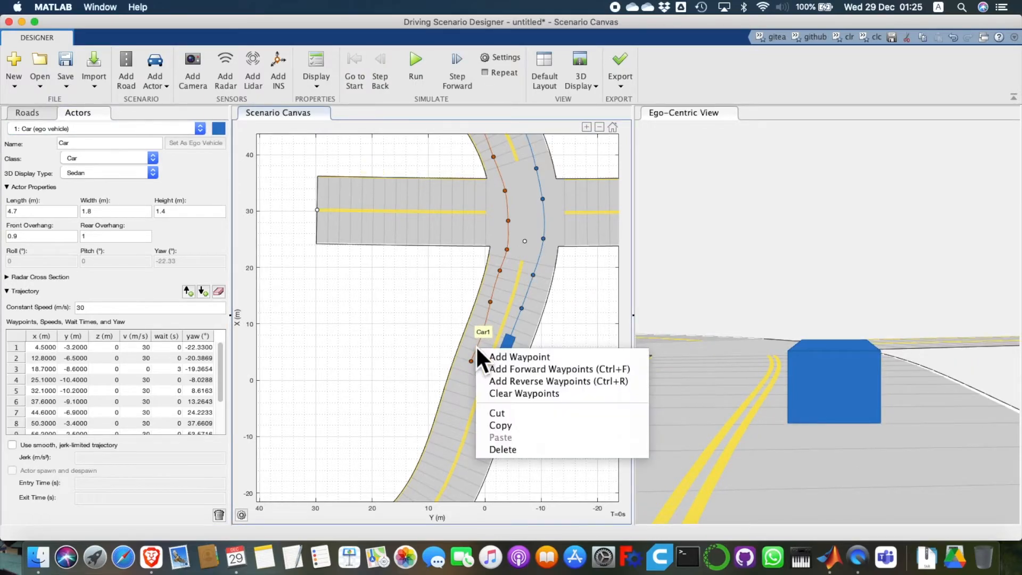
pyautogui.click(520, 366)
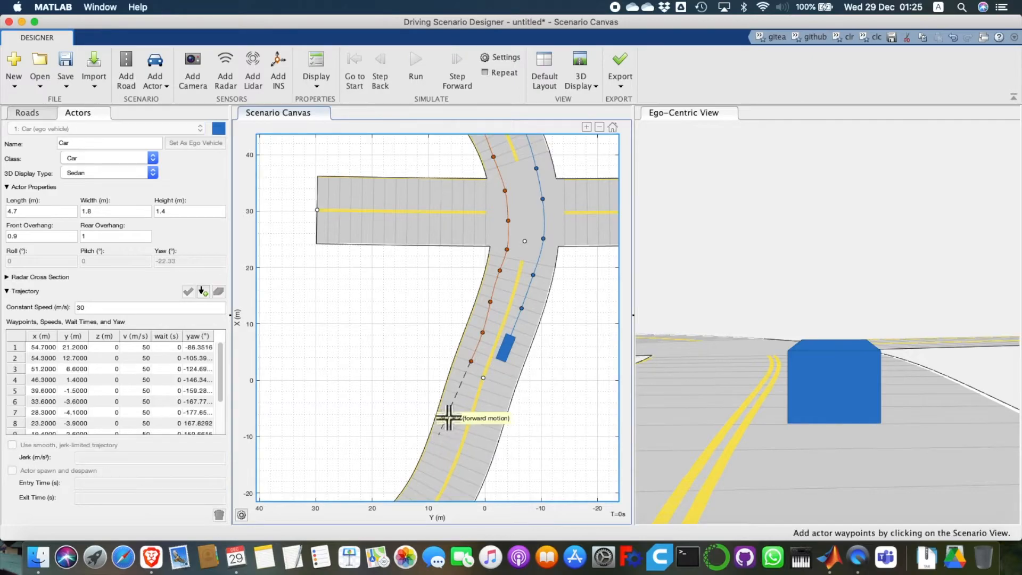
pyautogui.scroll(-5, 457, 408)
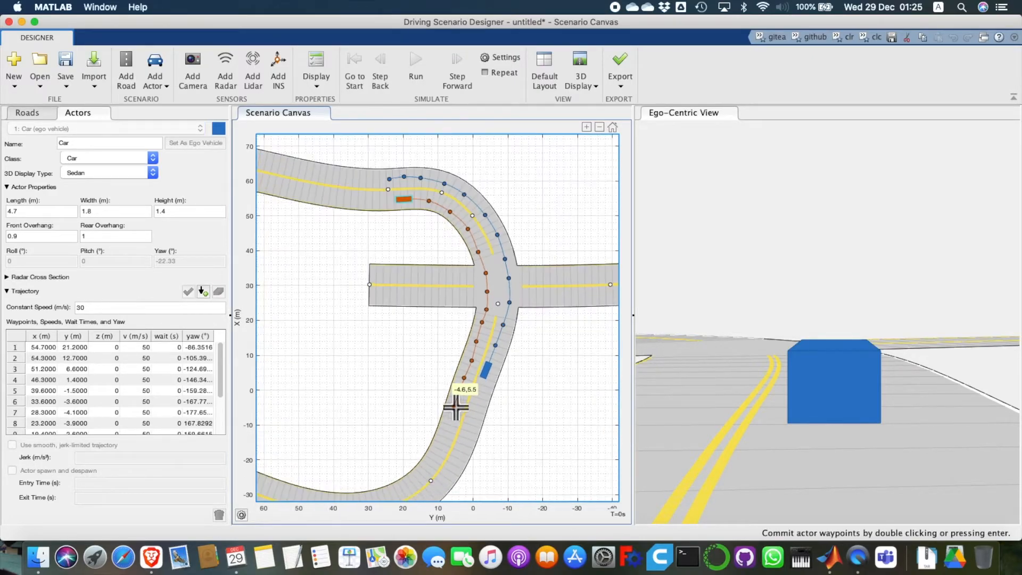
pyautogui.scroll(3, 448, 428)
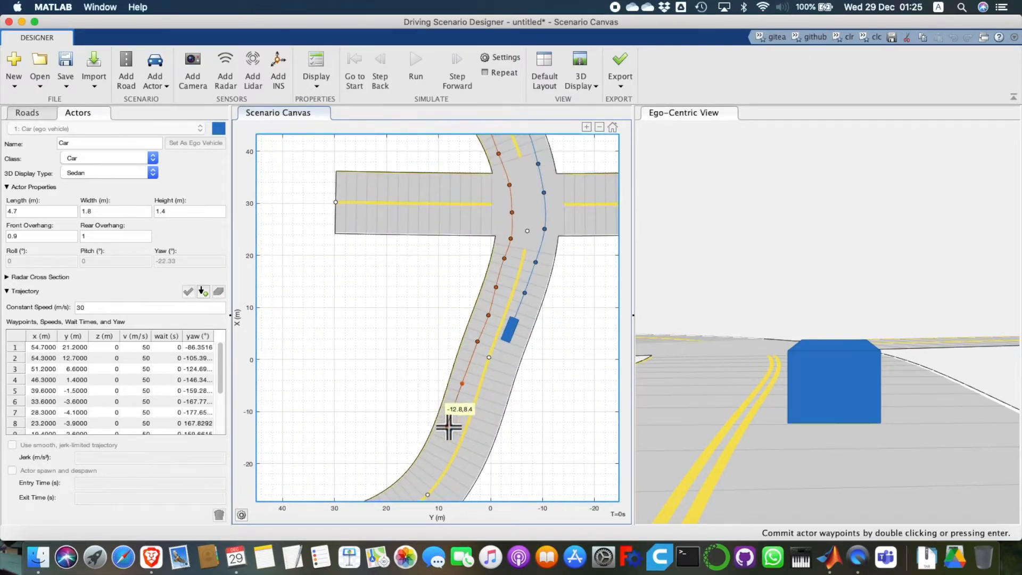
pyautogui.scroll(-4, 449, 426)
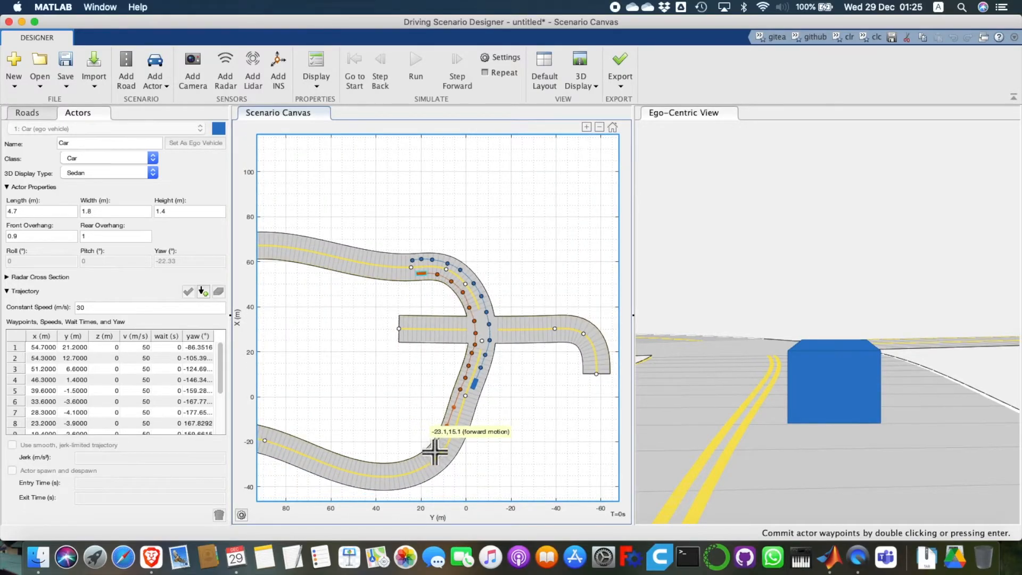
pyautogui.click(348, 465)
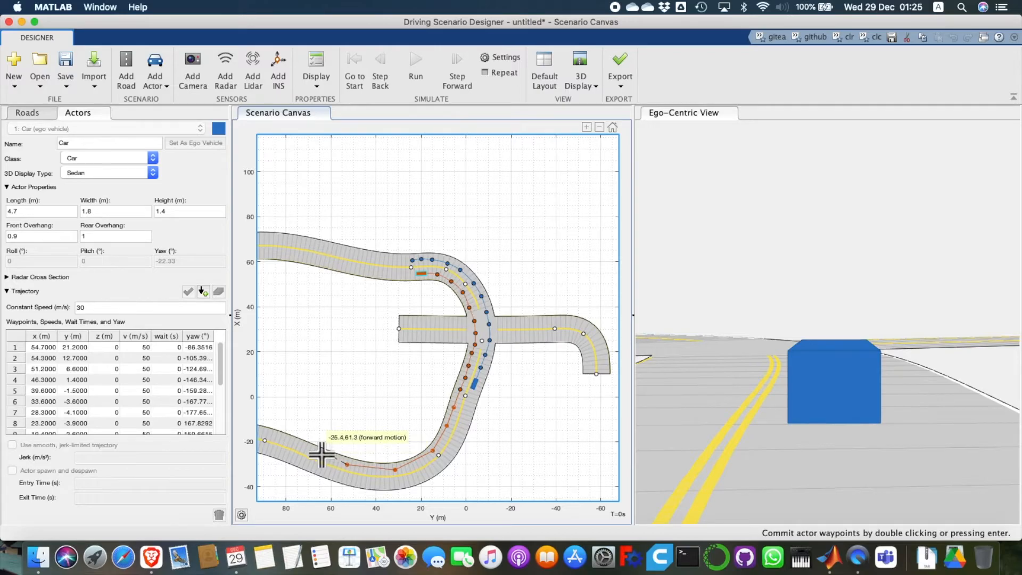
# Step: Continue Car1's trajectory to the loop's far bend with waypoints at about (-20, 78), (-15, 95), (-10, 117) and (-0.6, 130.4)
pyautogui.scroll(-10, 292, 443)
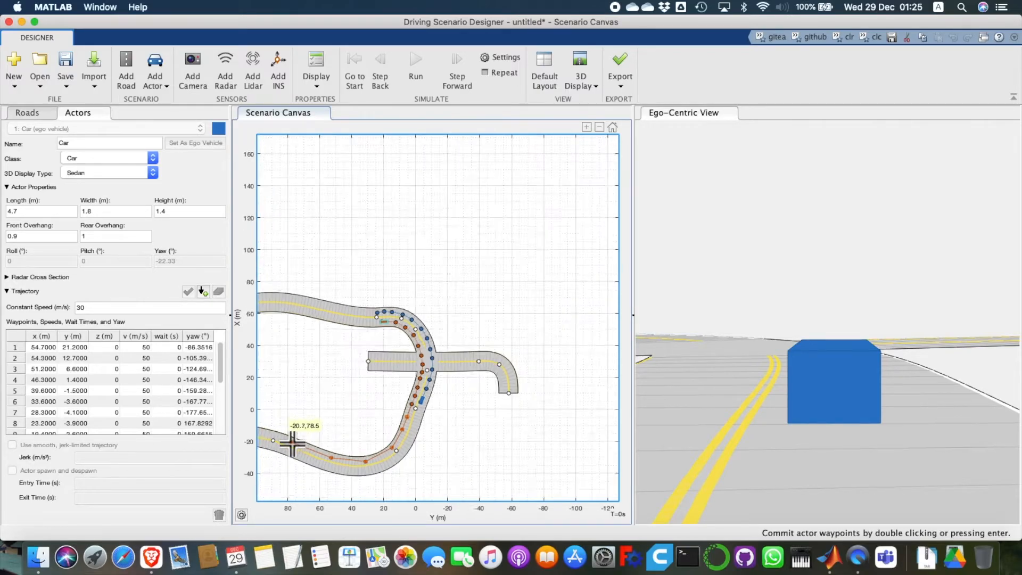
pyautogui.scroll(15, 277, 438)
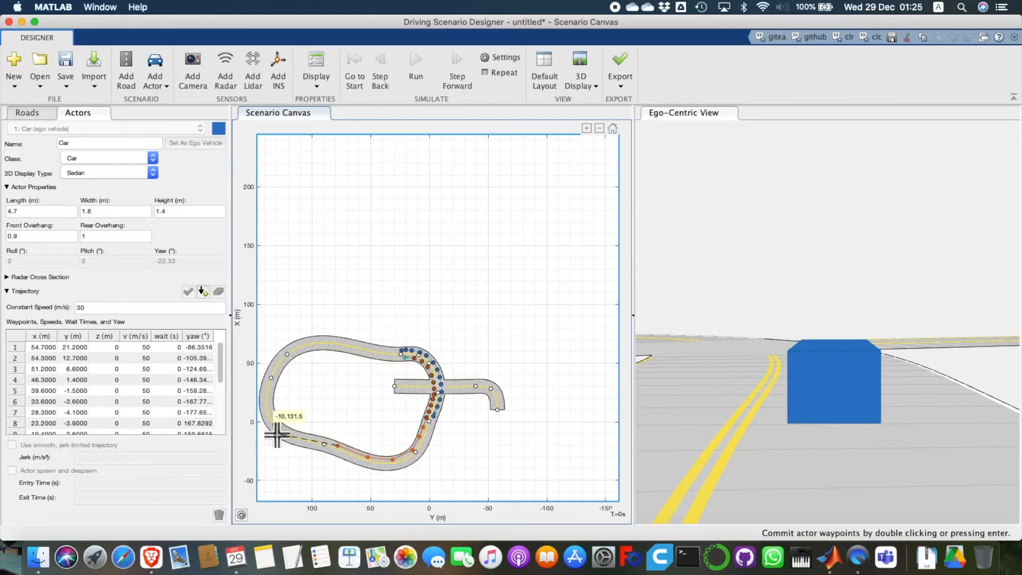
pyautogui.scroll(-5, 278, 391)
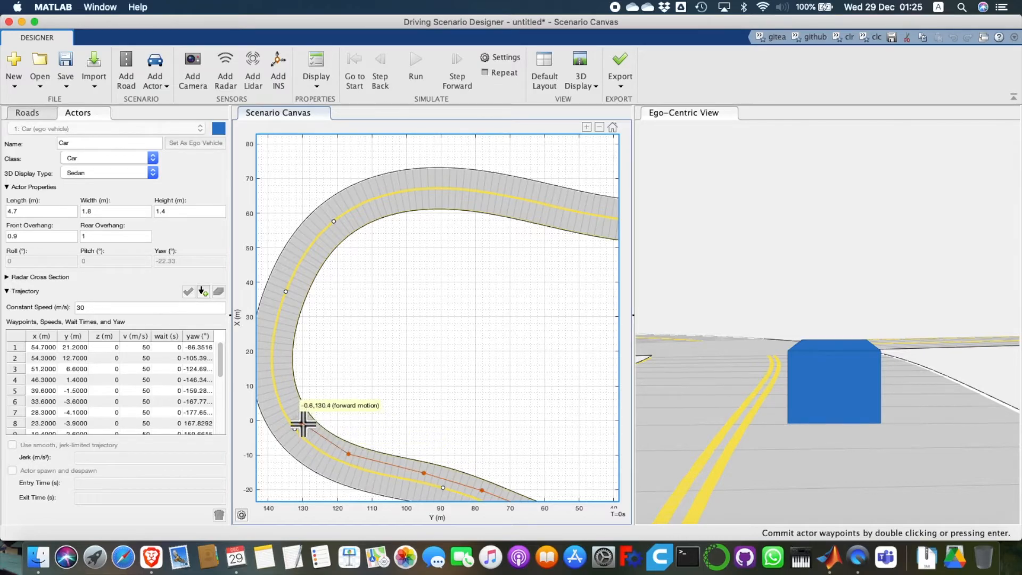
# Step: Carry Car1's trajectory around the far bend with waypoints at about (12, 136), (27, 135), (46, 127), (57, 117) and (63, 104)
pyautogui.click(284, 381)
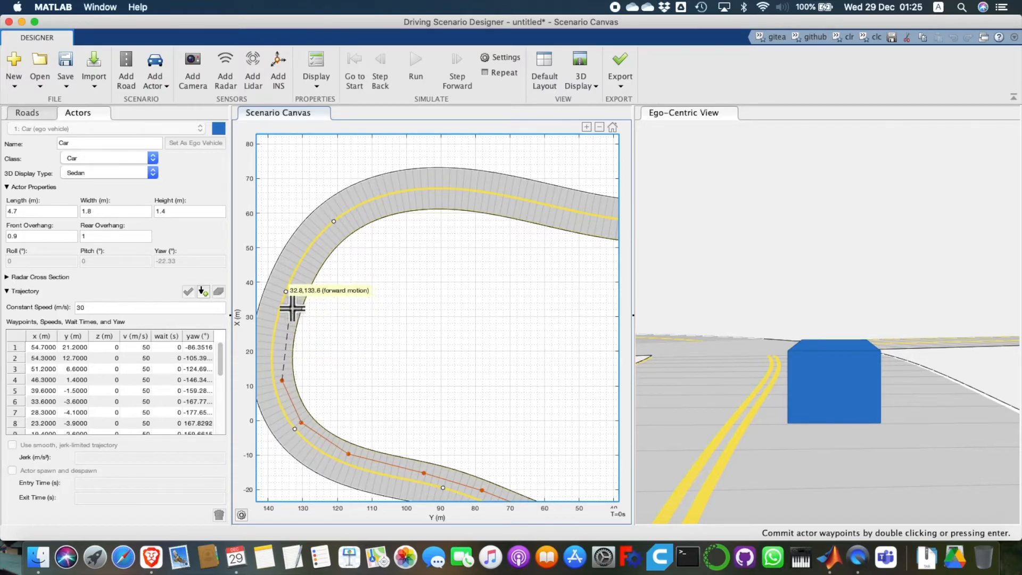
pyautogui.click(286, 327)
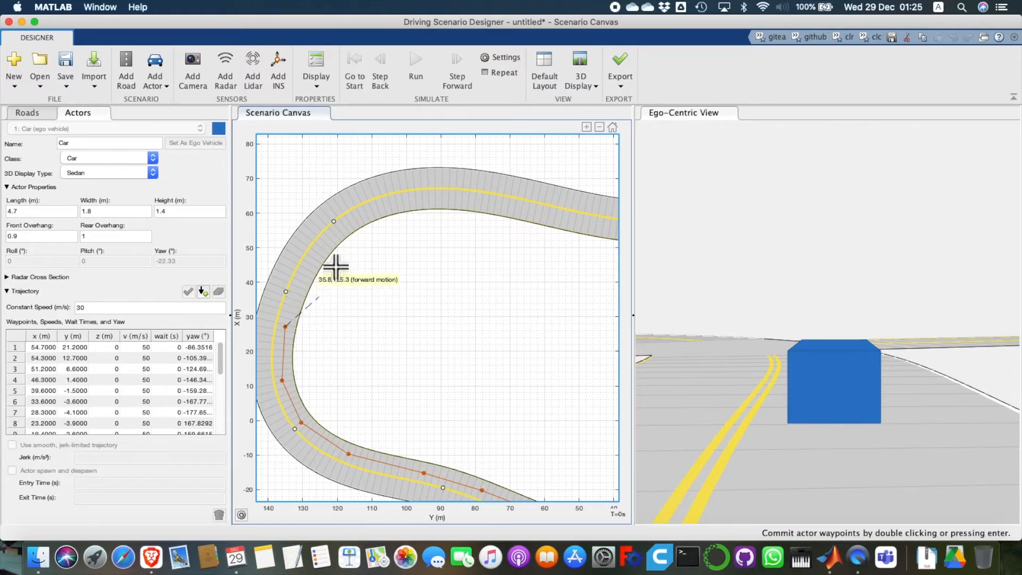
pyautogui.click(313, 261)
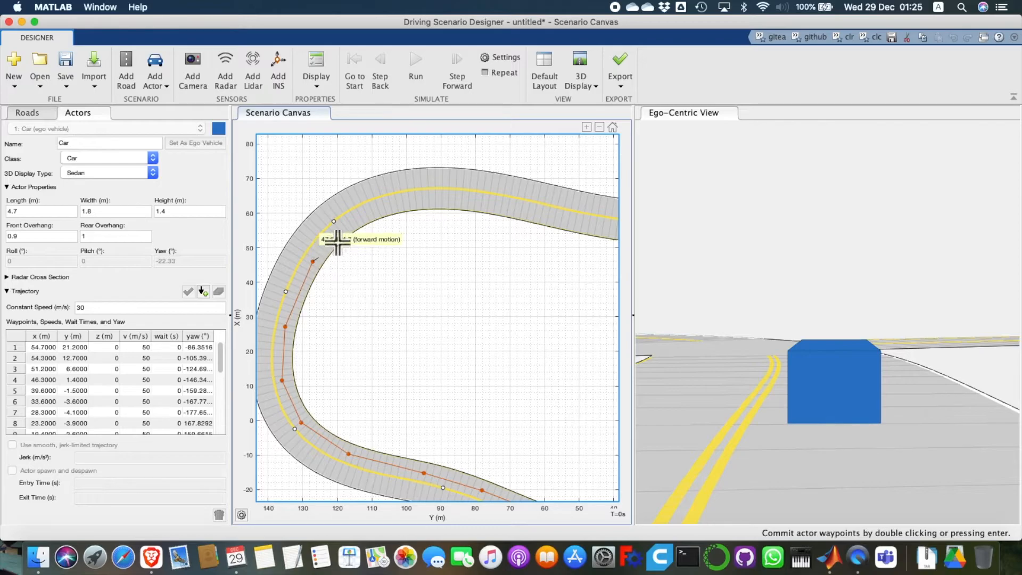
pyautogui.click(349, 222)
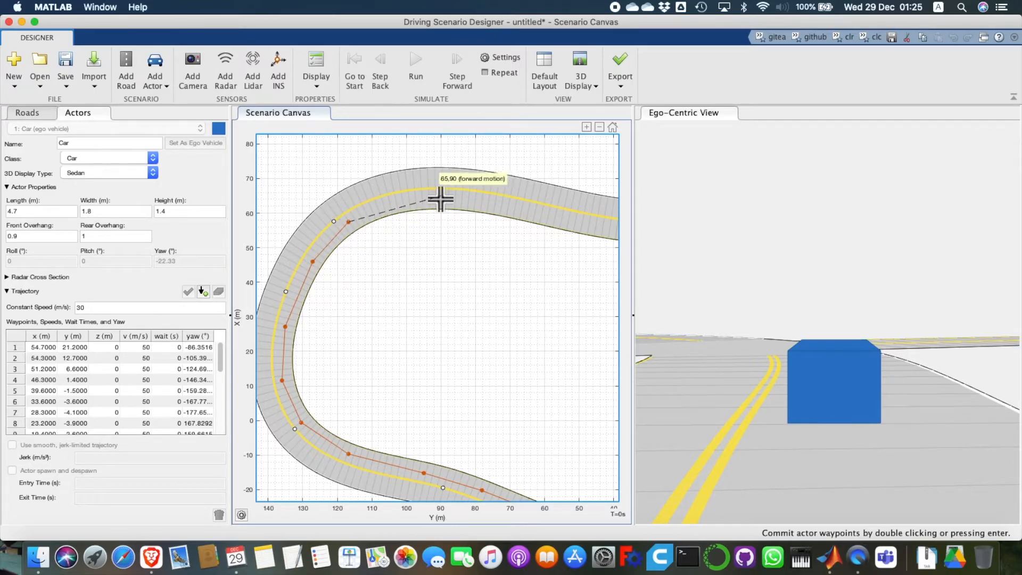
pyautogui.click(394, 204)
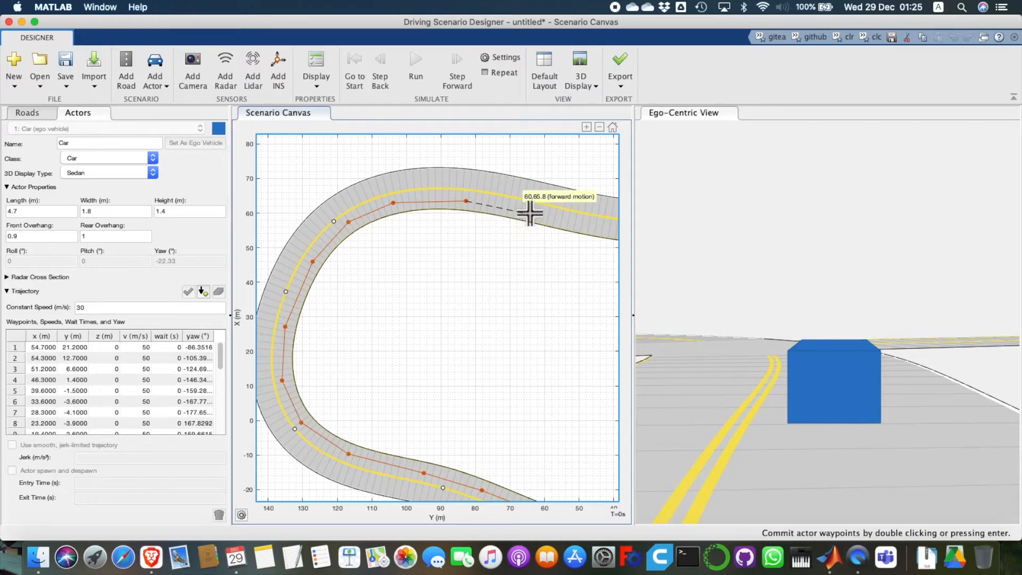
# Step: Close Car1's trajectory around the loop with waypoints at about (60, 65), (56, 48) and (54, 33), ending on Car1 itself, and commit it
pyautogui.scroll(-2, 529, 212)
pyautogui.scroll(3, 564, 216)
pyautogui.scroll(1, 567, 226)
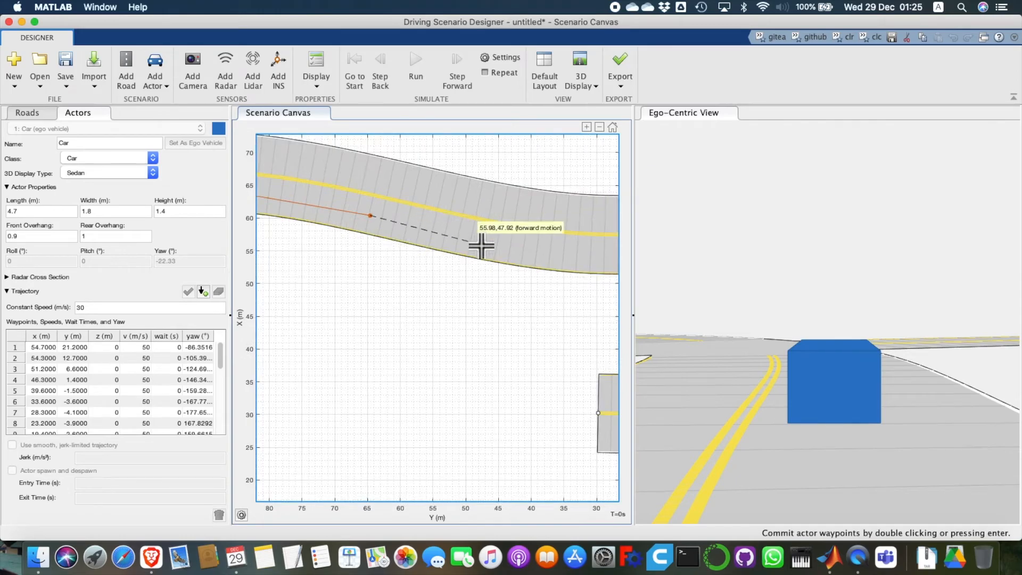
pyautogui.click(482, 242)
pyautogui.scroll(-1, 481, 242)
pyautogui.scroll(-2, 481, 243)
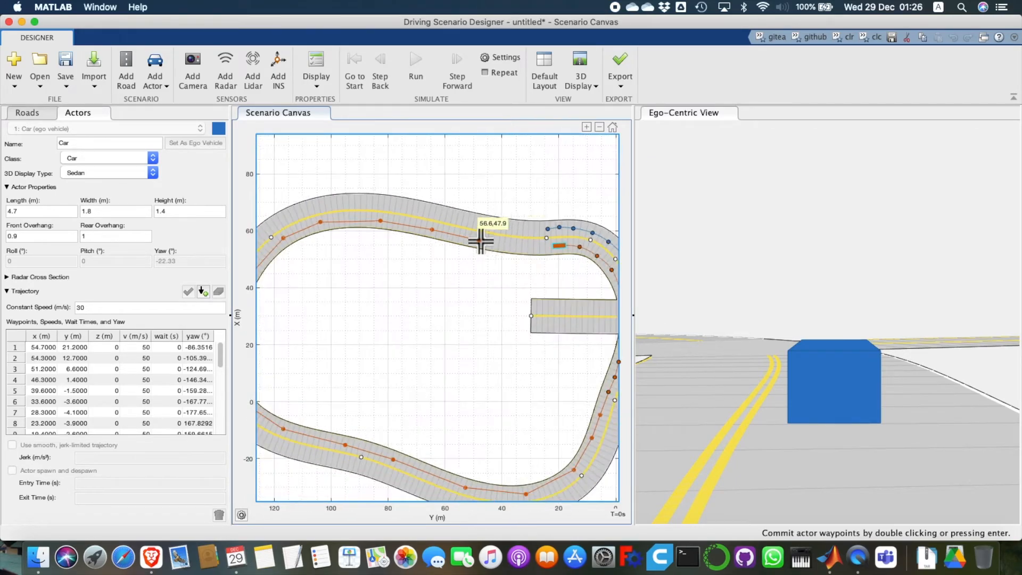
pyautogui.click(522, 249)
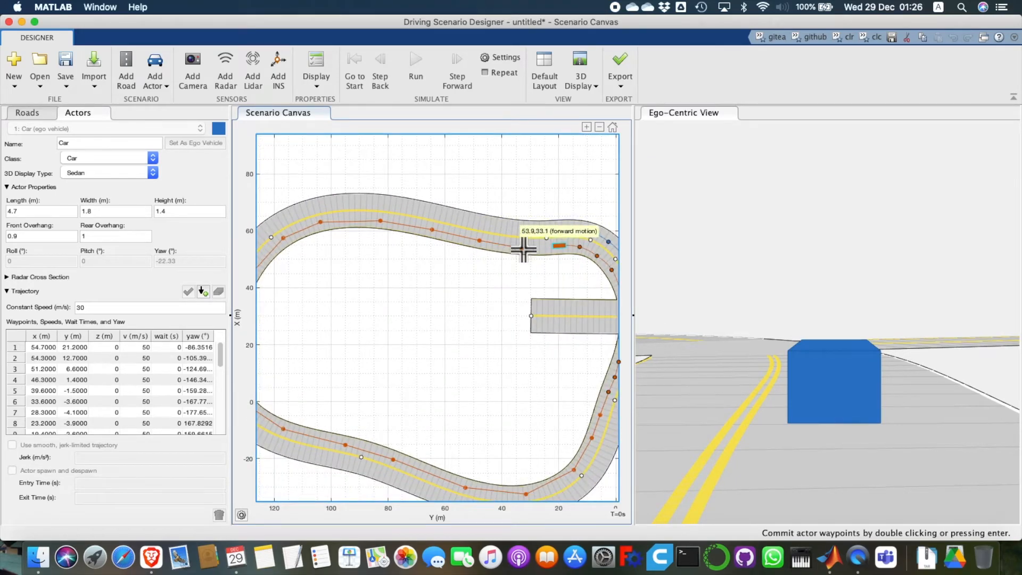
pyautogui.scroll(2, 523, 250)
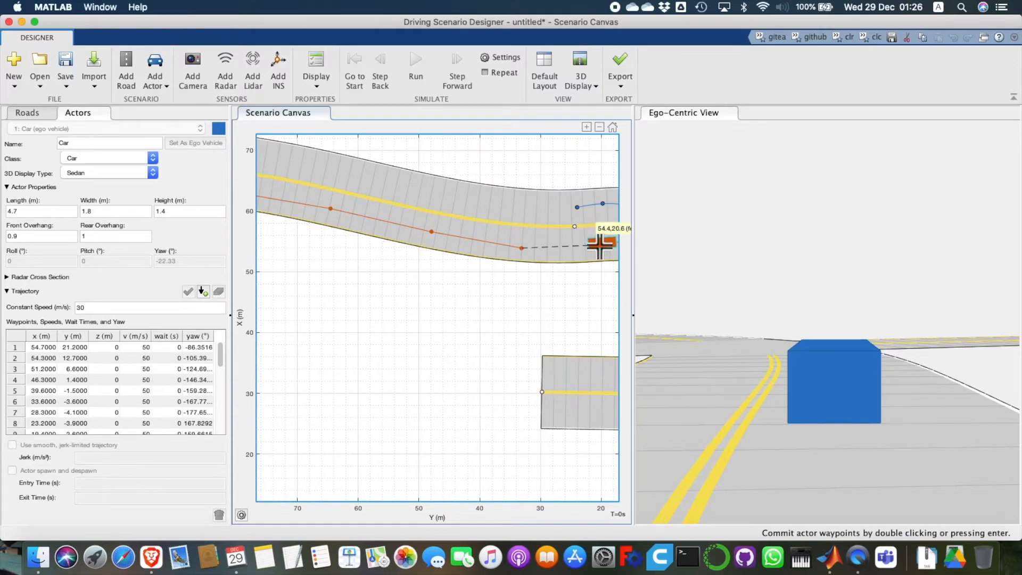
pyautogui.doubleClick(600, 245)
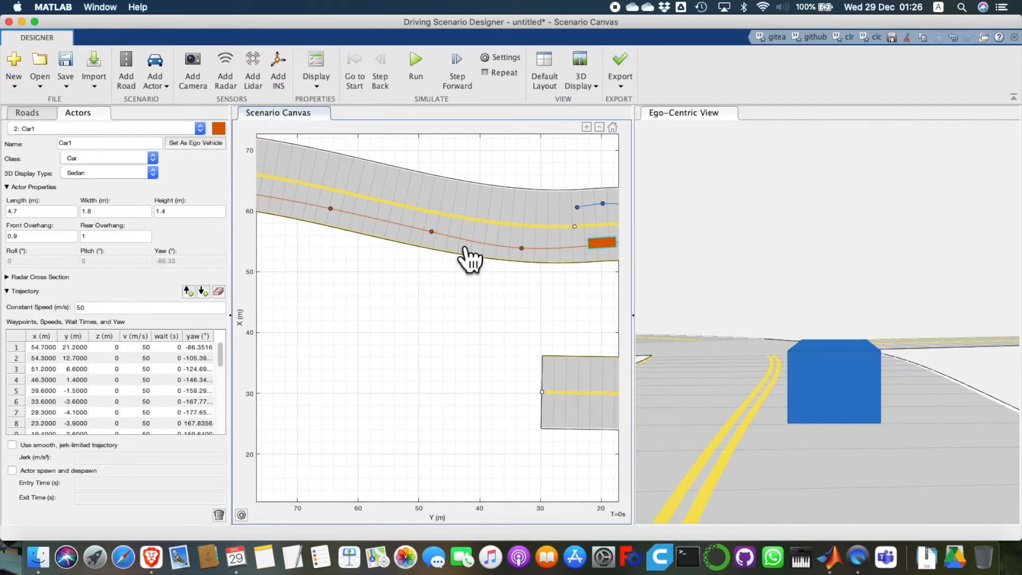
# Step: Begin extending the ego car's trajectory with forward waypoints from its last point, placing the first at about (61.1, 36.4) in the outer lane
pyautogui.scroll(-2, 468, 256)
pyautogui.scroll(-1, 470, 260)
pyautogui.scroll(-4, 470, 260)
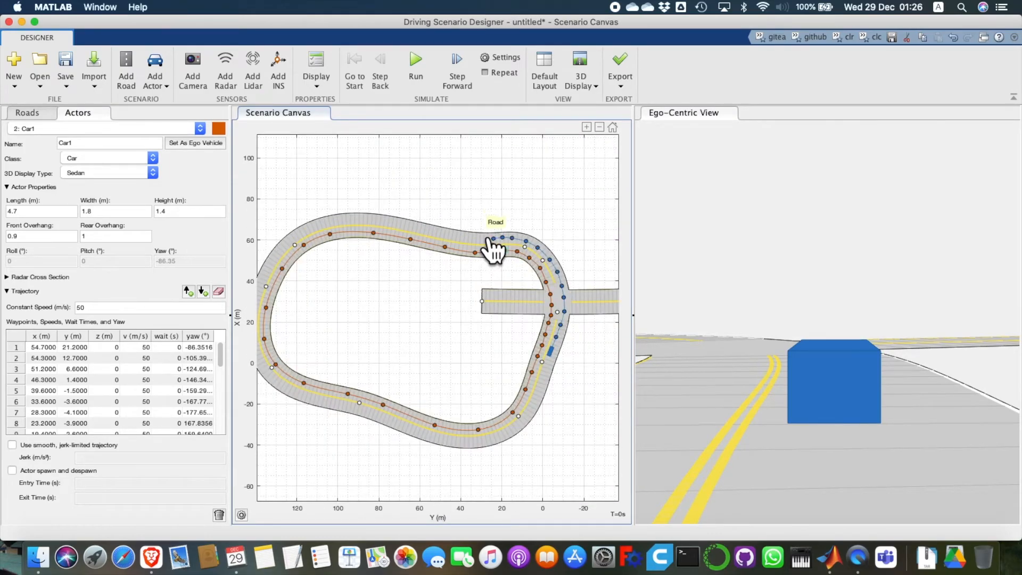
pyautogui.scroll(6, 494, 250)
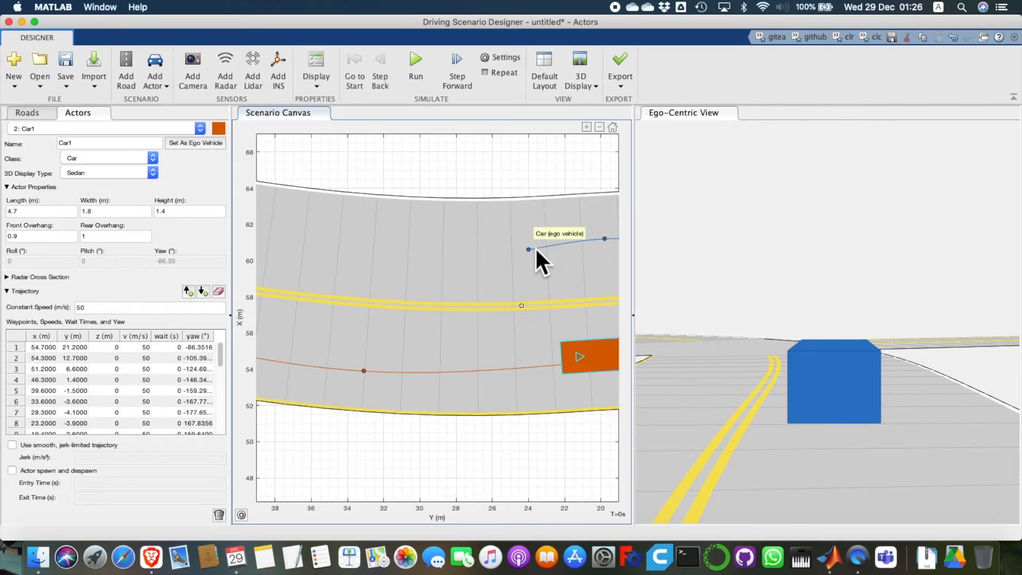
pyautogui.rightClick(533, 250)
pyautogui.click(580, 267)
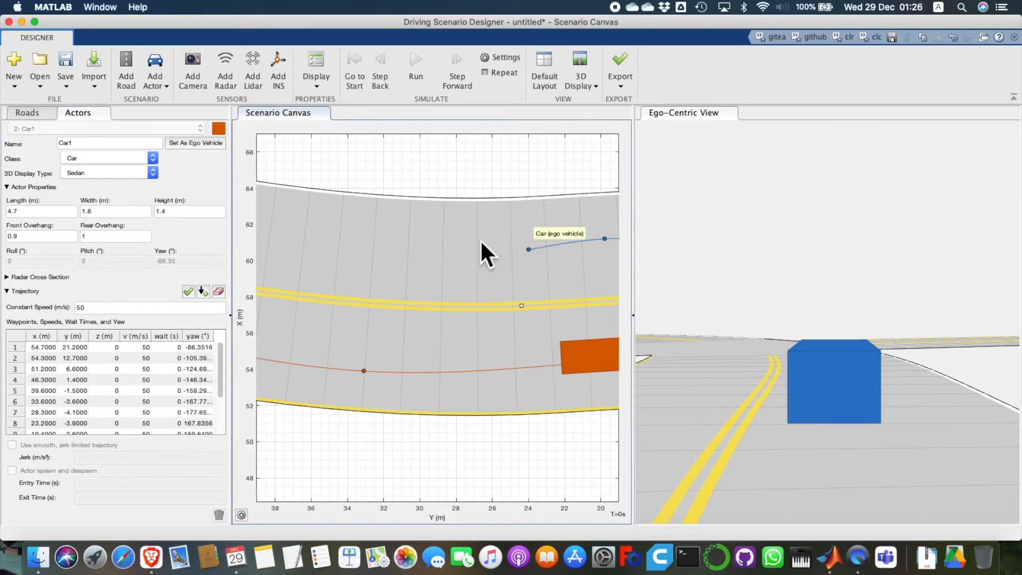
pyautogui.scroll(-1, 342, 244)
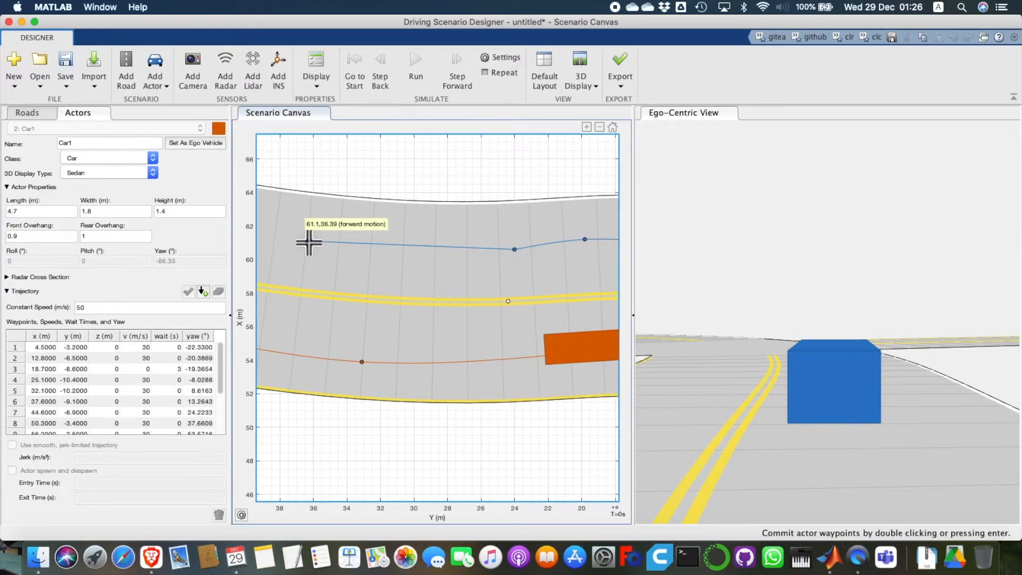
# Step: Continue the ego car's trajectory along the outer lane with waypoints at about (65, 56), (68, 75), (70, 97) and (62.6, 120.8)
pyautogui.scroll(-10, 309, 243)
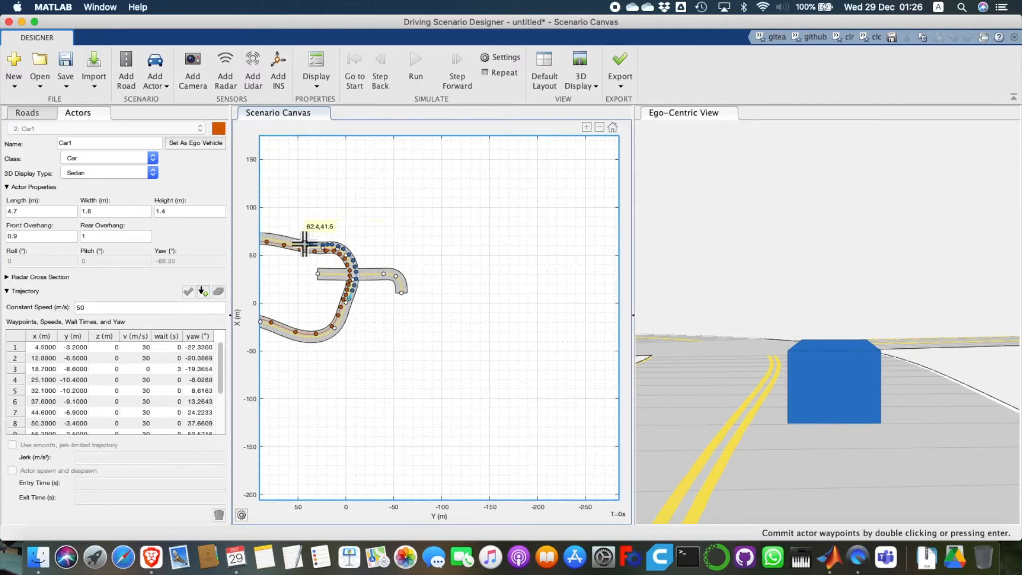
pyautogui.scroll(-4, 298, 243)
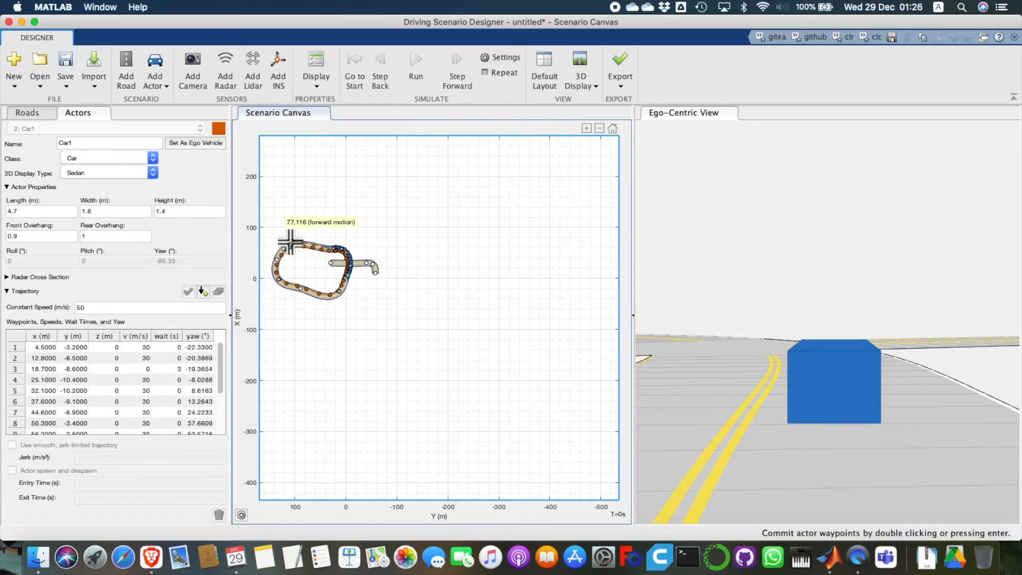
pyautogui.scroll(15, 290, 243)
pyautogui.click(531, 284)
pyautogui.click(455, 272)
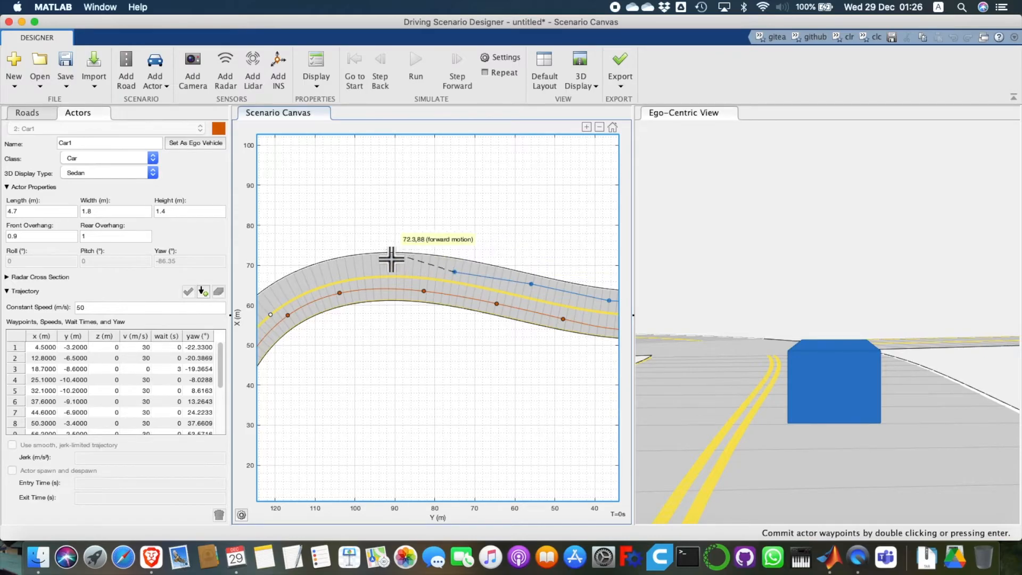
pyautogui.click(366, 264)
pyautogui.click(272, 294)
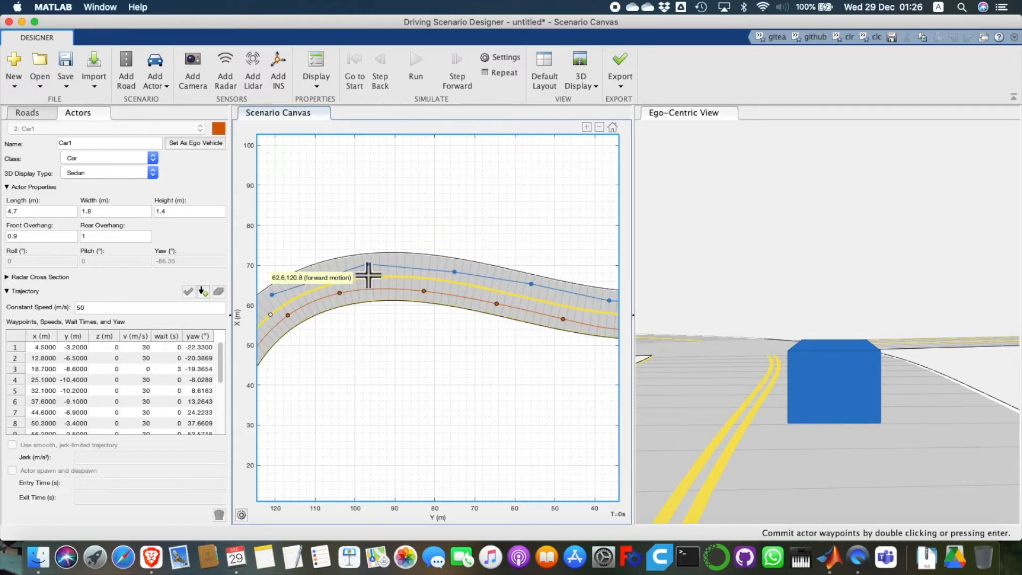
# Step: Lead the ego car's trajectory into the loop's far bend with outer-lane waypoints at about (49, 133) and (35, 140)
pyautogui.scroll(-10, 367, 274)
pyautogui.scroll(10, 320, 293)
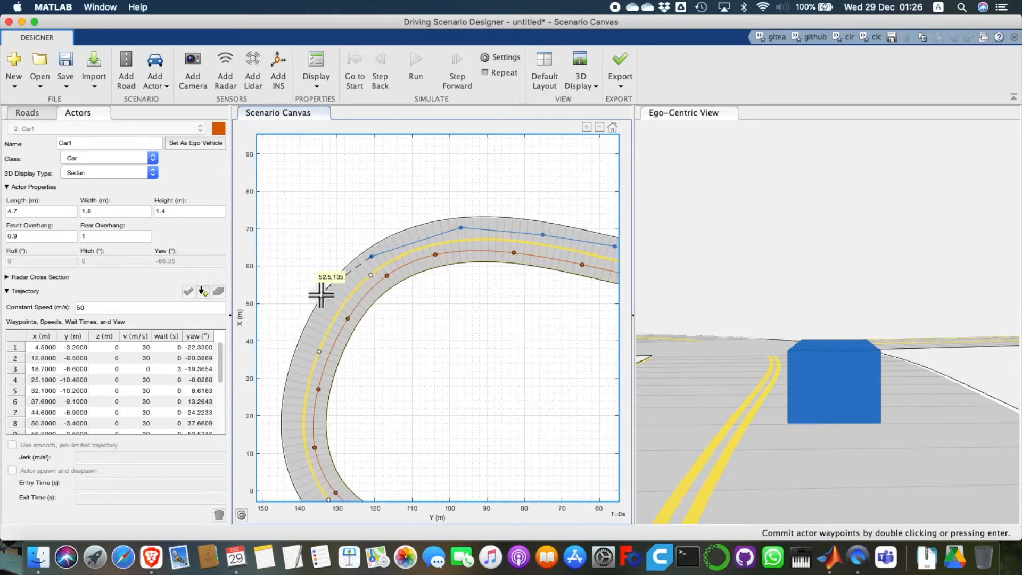
pyautogui.scroll(2, 320, 295)
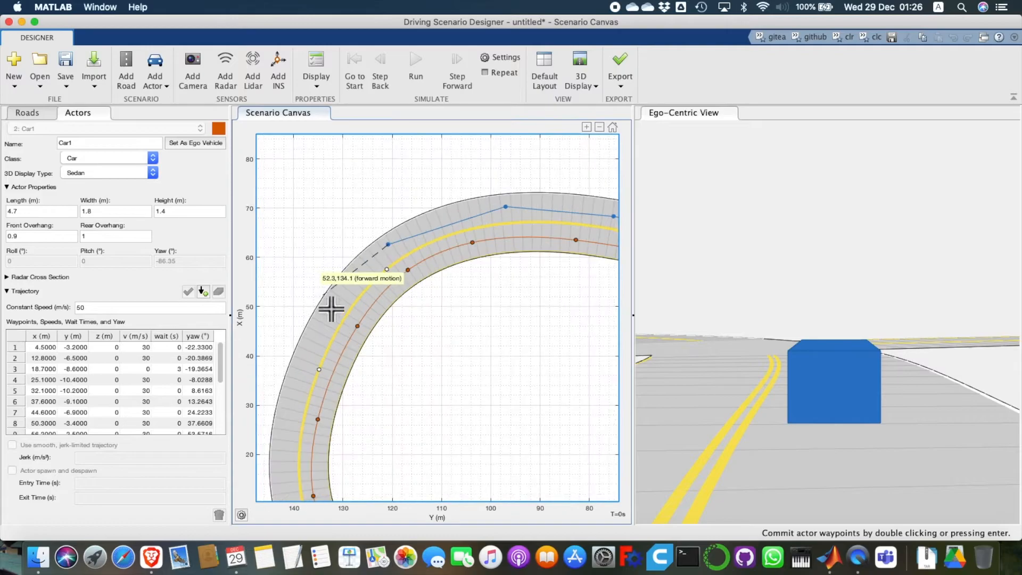
pyautogui.click(298, 379)
pyautogui.scroll(-5, 284, 469)
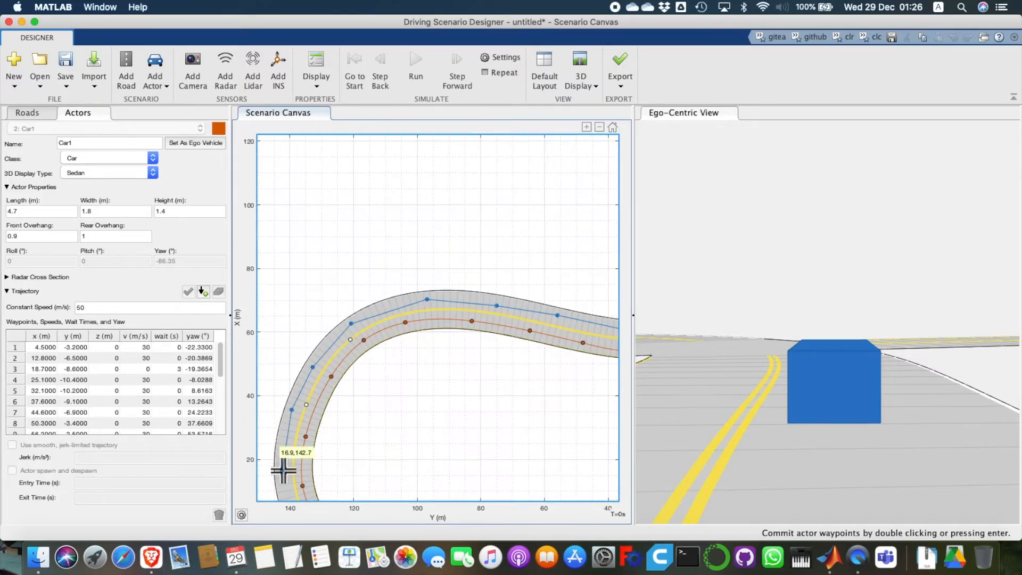
# Step: Continue the ego car's trajectory around the loop's far bend with outer-lane waypoints at about (14, 144), (-6, 135), (-14, 122), (-20, 102) and (-25, 82)
pyautogui.scroll(-3, 284, 470)
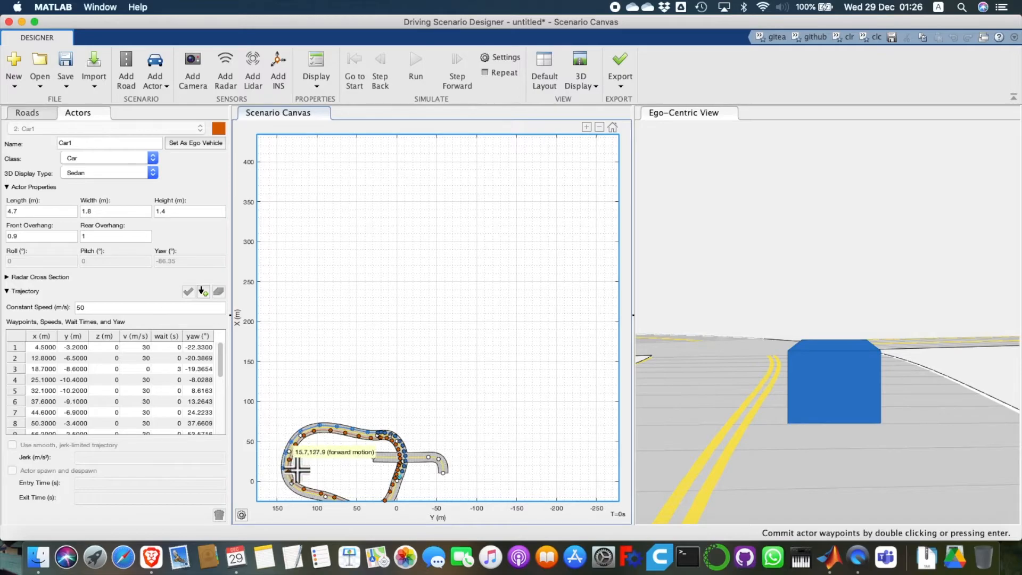
pyautogui.scroll(-2, 330, 403)
pyautogui.scroll(4, 318, 452)
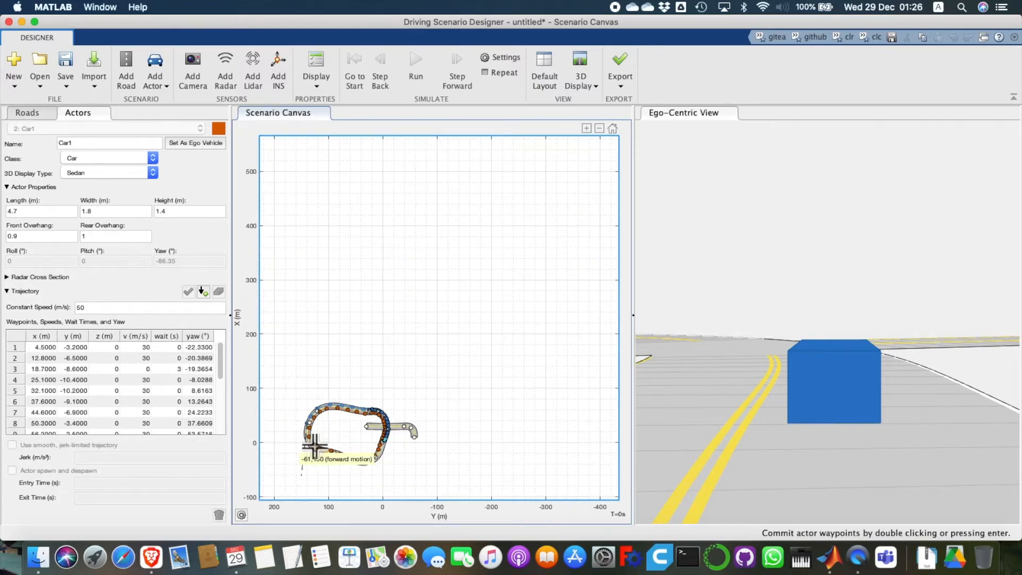
pyautogui.scroll(2, 317, 458)
pyautogui.scroll(1, 318, 457)
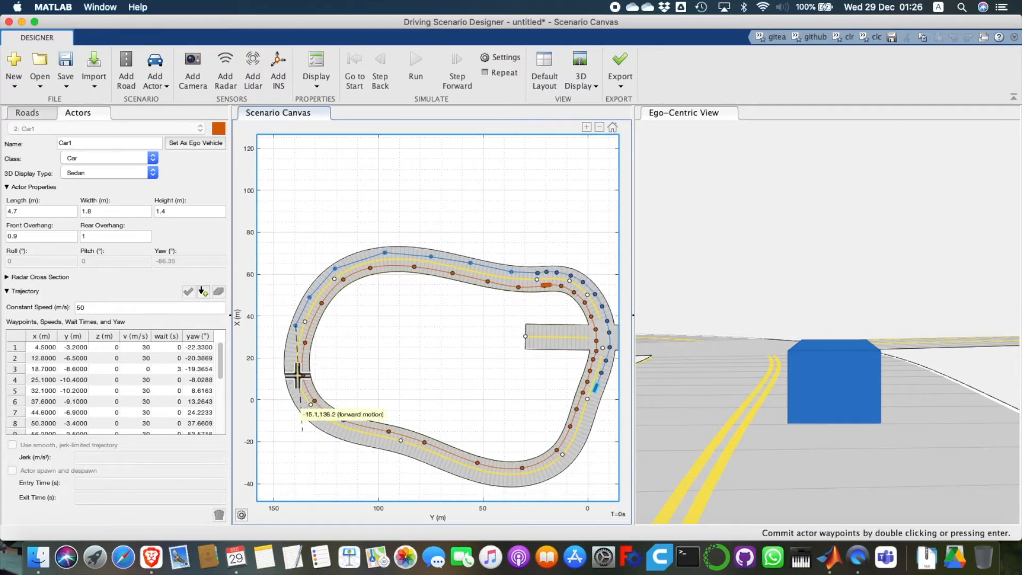
pyautogui.click(331, 428)
pyautogui.click(373, 442)
pyautogui.click(415, 453)
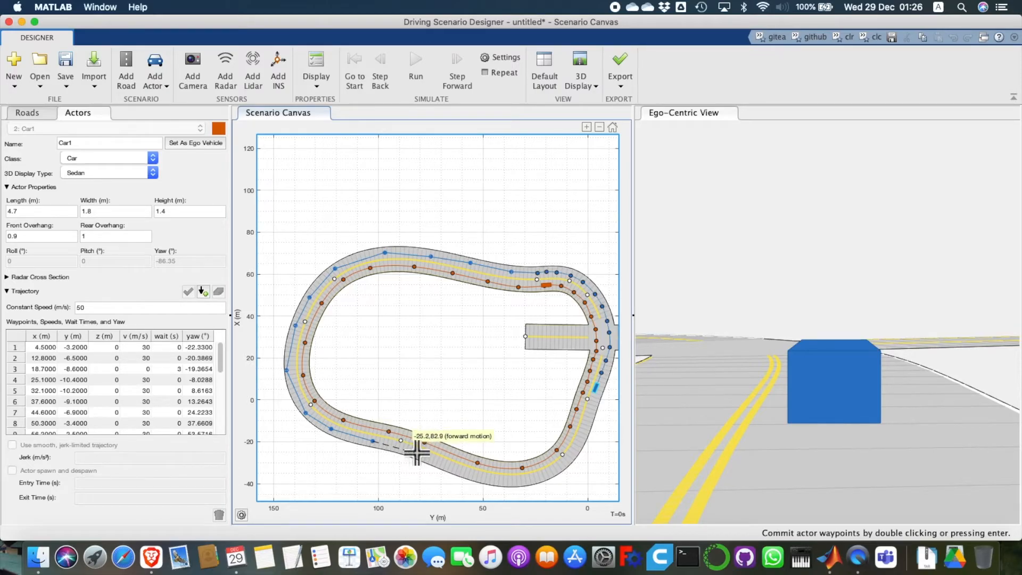
# Step: Lead the ego car's trajectory back toward its start with waypoints at about (-32.5, 64), (-38.5, 45), (-38, 25), (-26.5, 8) and (-9, 0)
pyautogui.click(453, 468)
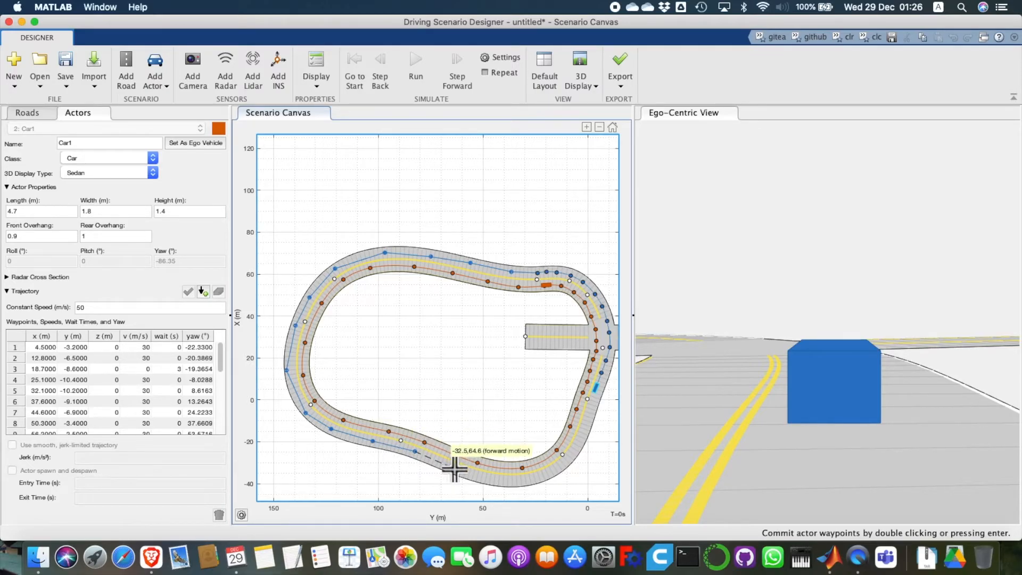
pyautogui.click(494, 480)
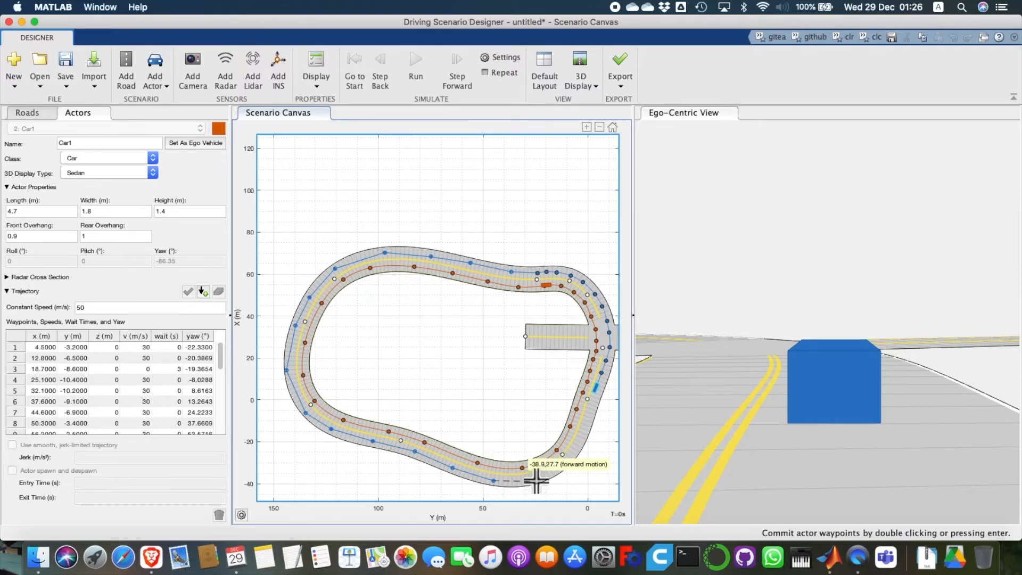
pyautogui.click(538, 480)
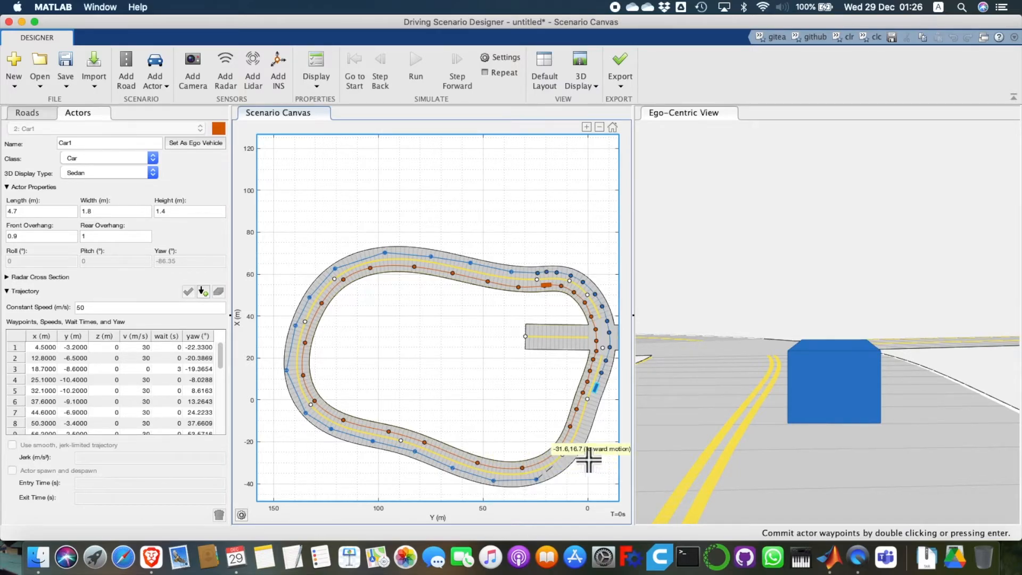
pyautogui.click(572, 456)
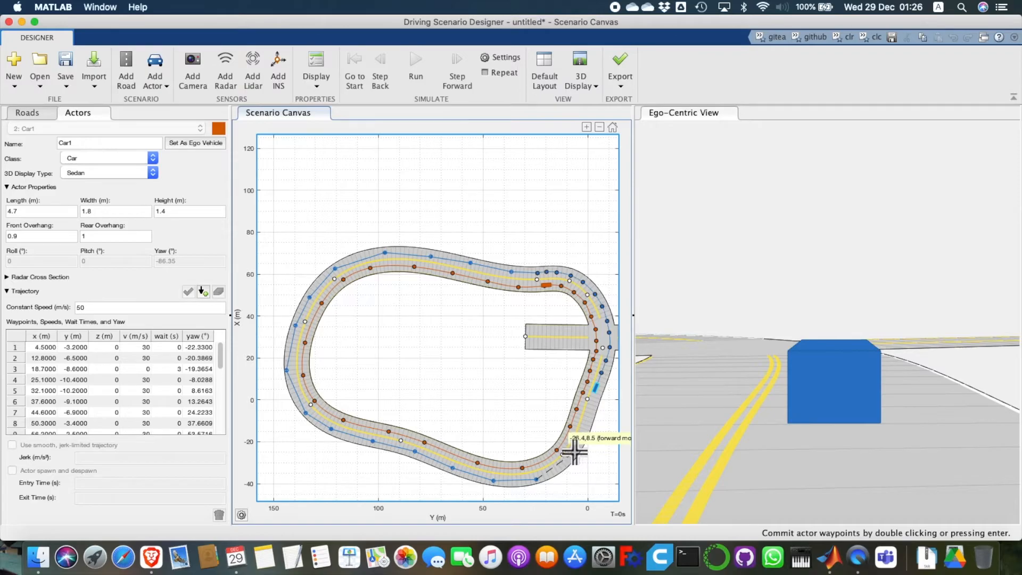
pyautogui.click(589, 418)
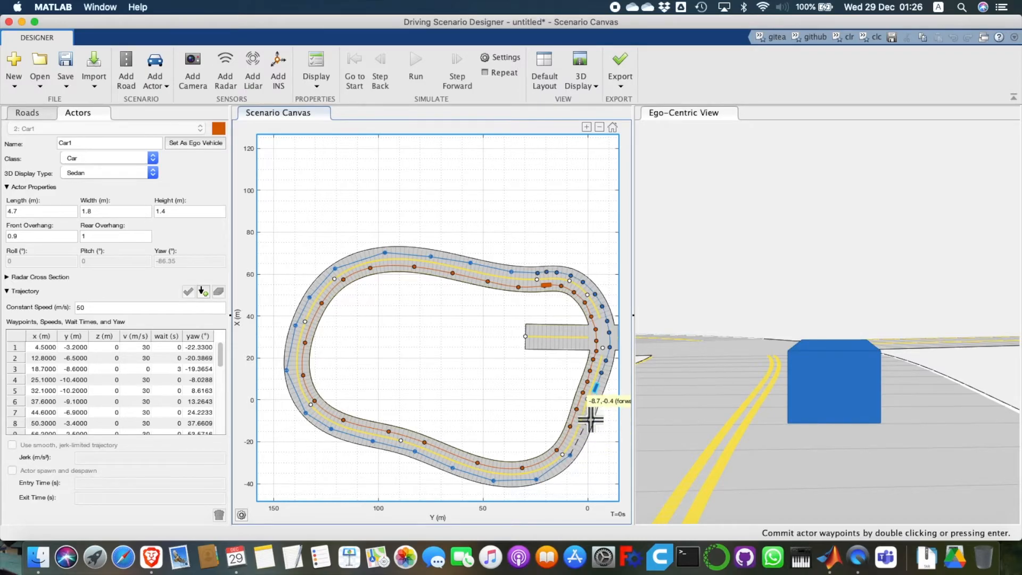
# Step: Close the ego car's trajectory with a waypoint at about (8.7, -6.5) and a last one on its second waypoint near (12.8, -6.5), and commit it
pyautogui.scroll(3, 606, 386)
pyautogui.scroll(3, 605, 386)
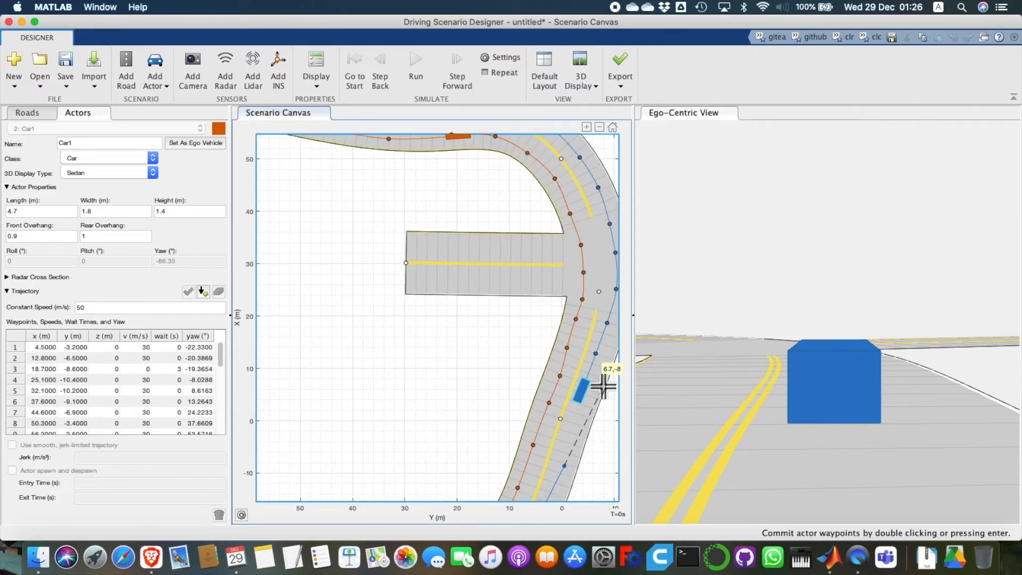
pyautogui.click(596, 374)
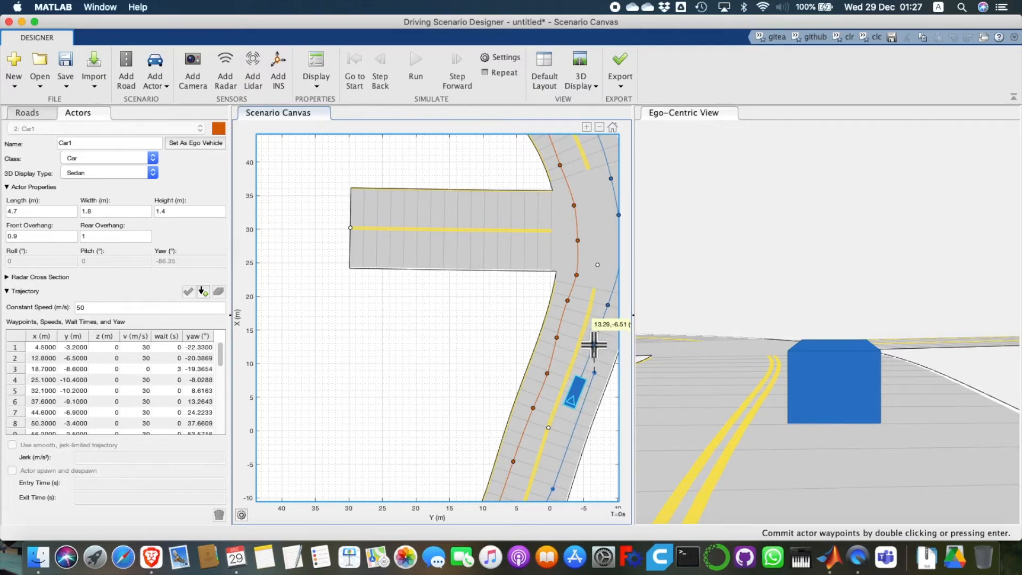
pyautogui.scroll(5, 599, 351)
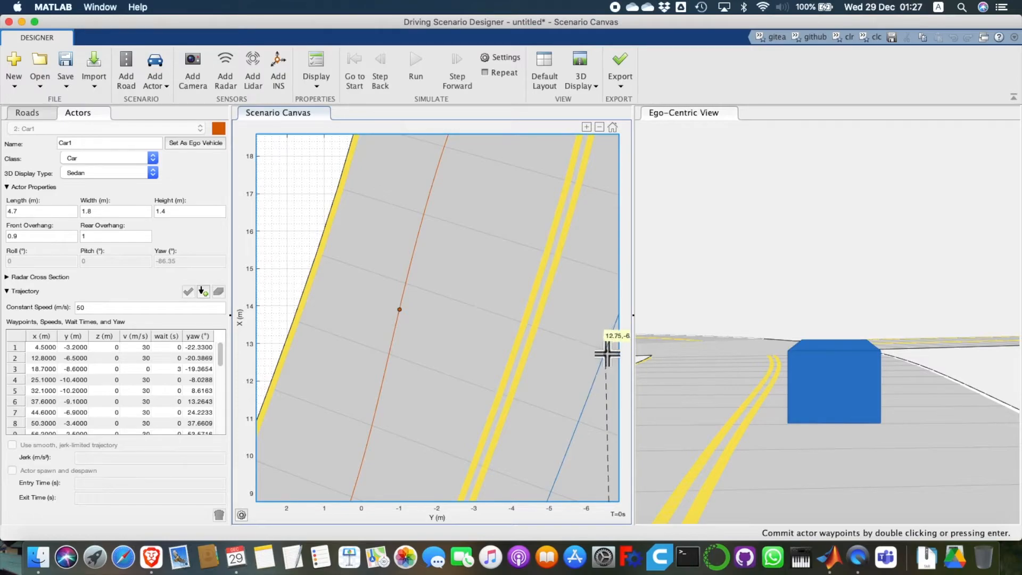
pyautogui.doubleClick(607, 350)
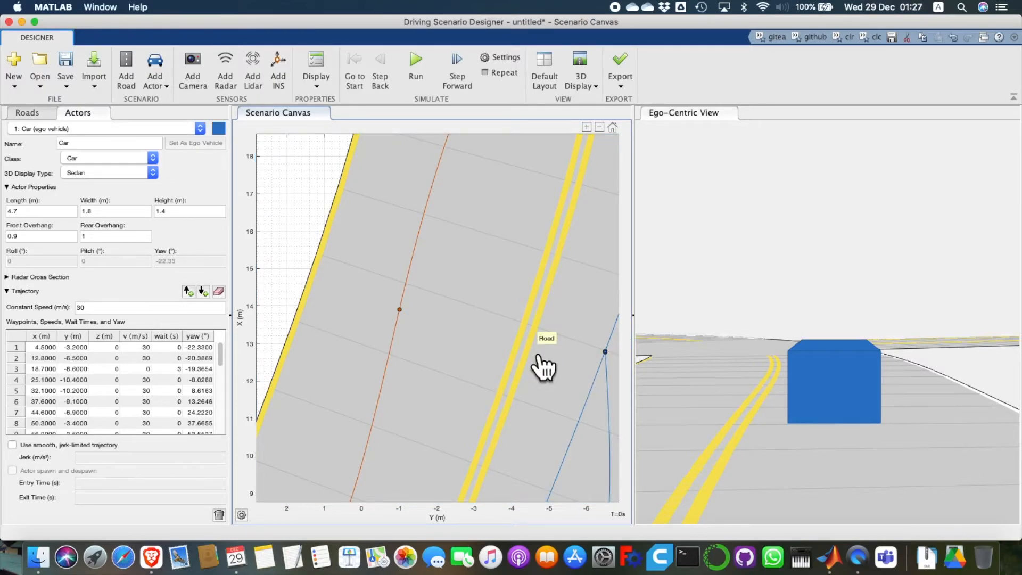
# Step: Check both cars' trajectories around the whole loop and run the simulation
pyautogui.scroll(-8, 543, 367)
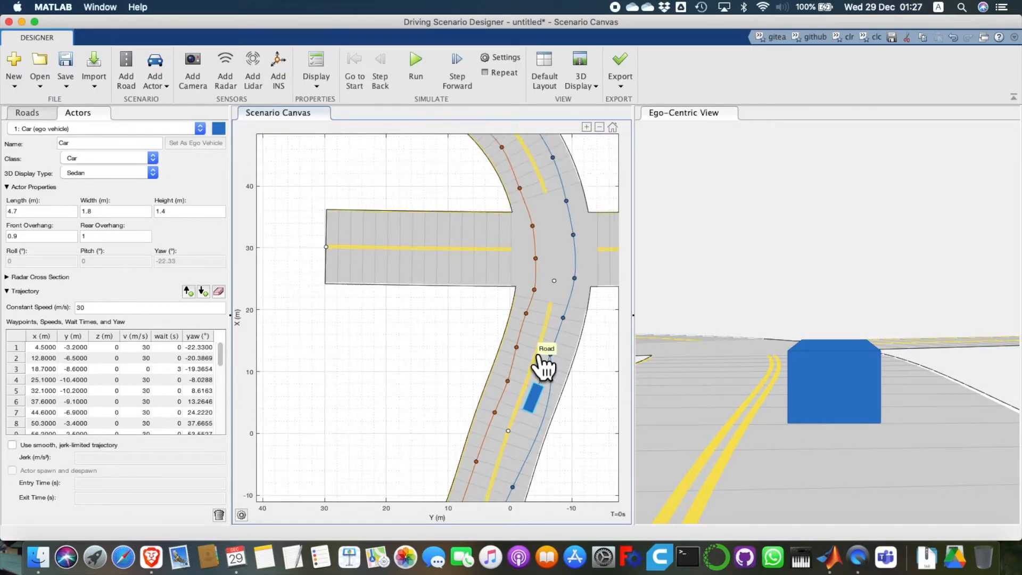
pyautogui.scroll(-3, 543, 367)
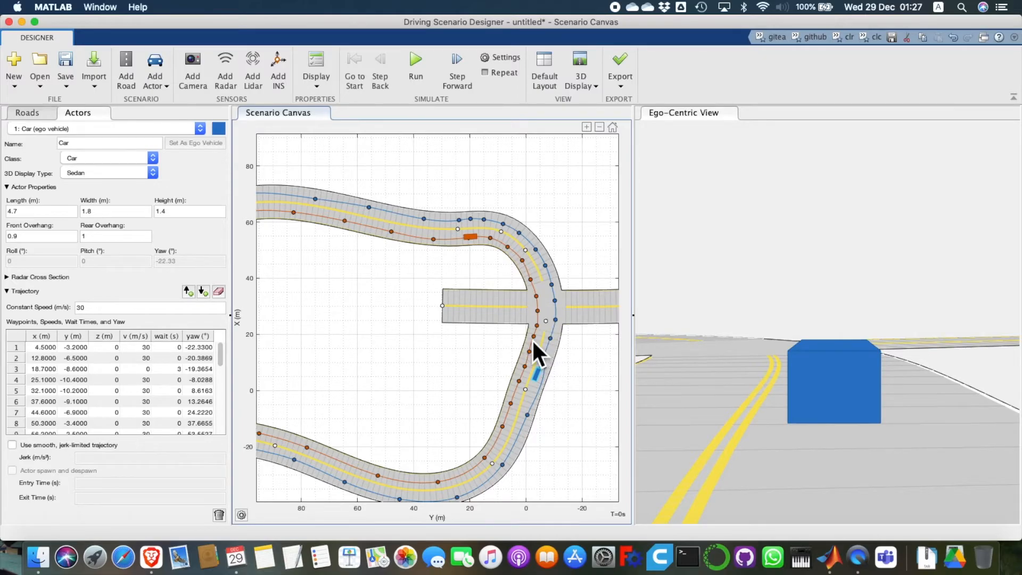
pyautogui.scroll(-3, 531, 338)
pyautogui.scroll(4, 532, 338)
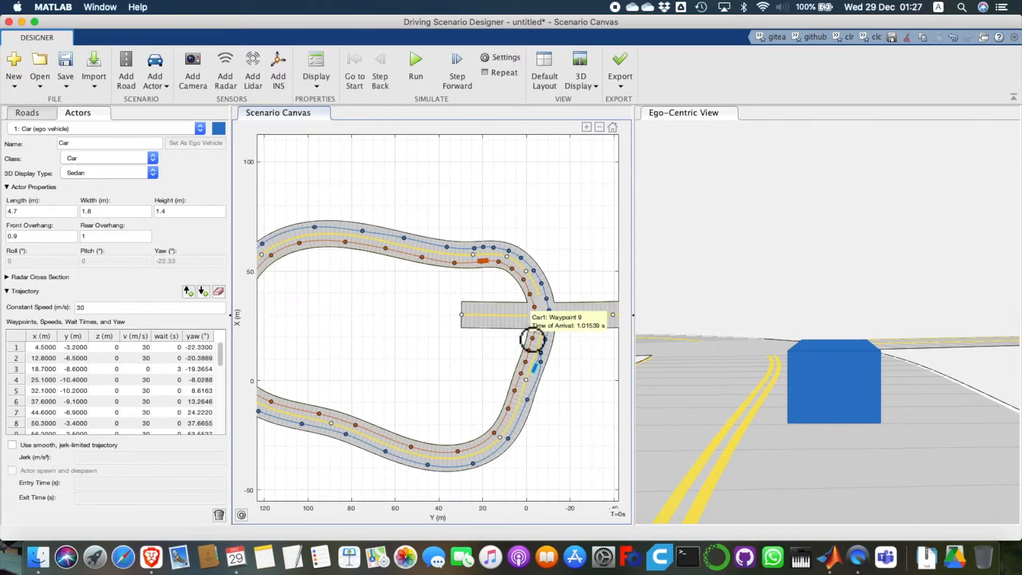
pyautogui.scroll(-2, 529, 338)
pyautogui.scroll(2, 433, 327)
pyautogui.scroll(3, 436, 330)
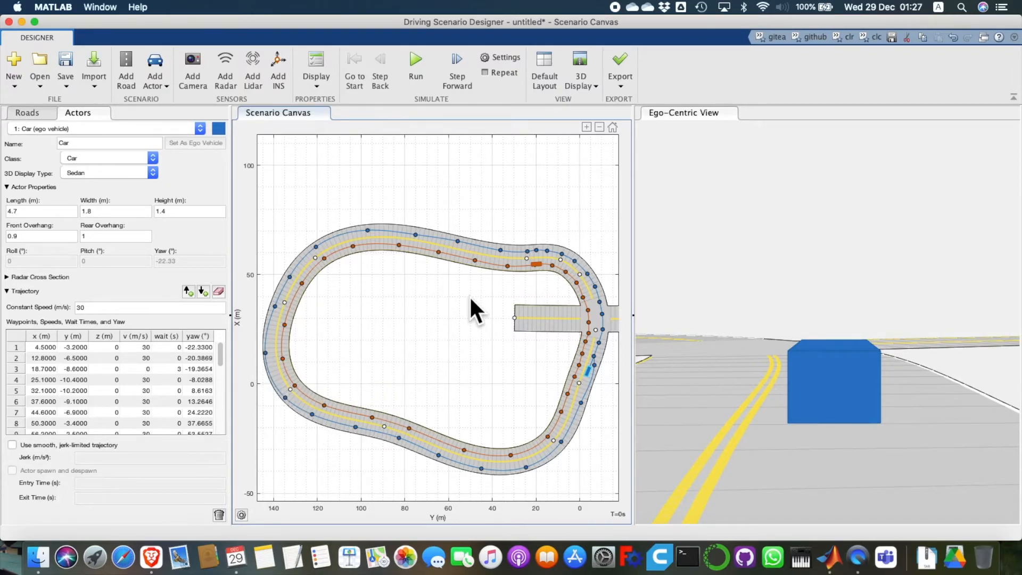
pyautogui.click(417, 59)
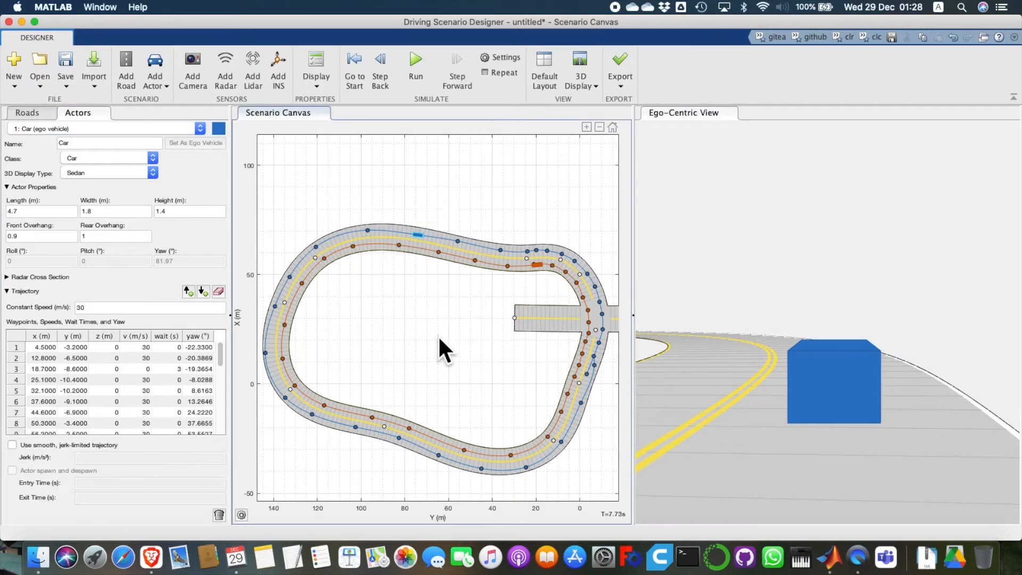
# Step: Set the ego car's wait time at its third waypoint to 1 s
pyautogui.click(174, 367)
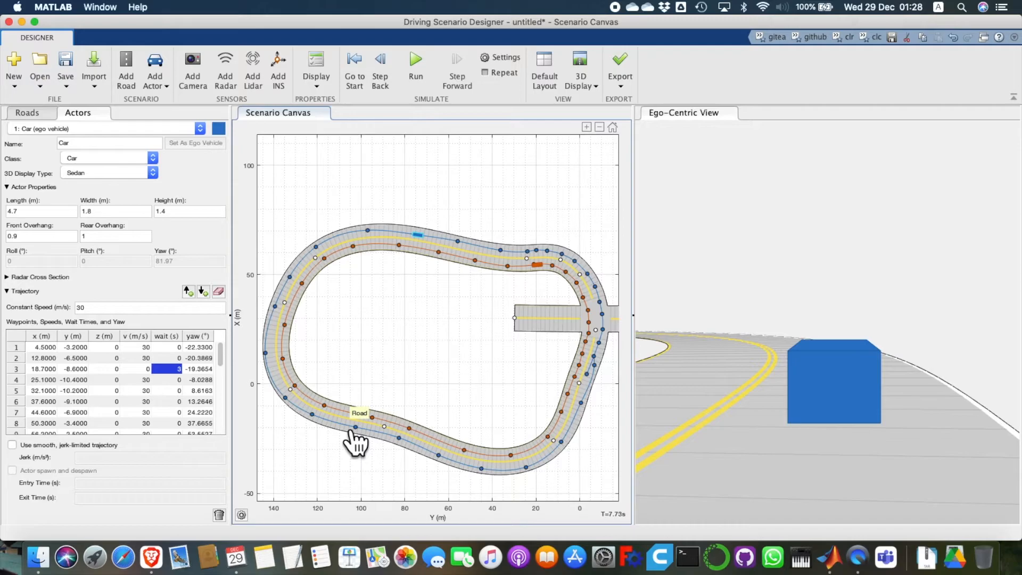
pyautogui.doubleClick(173, 370)
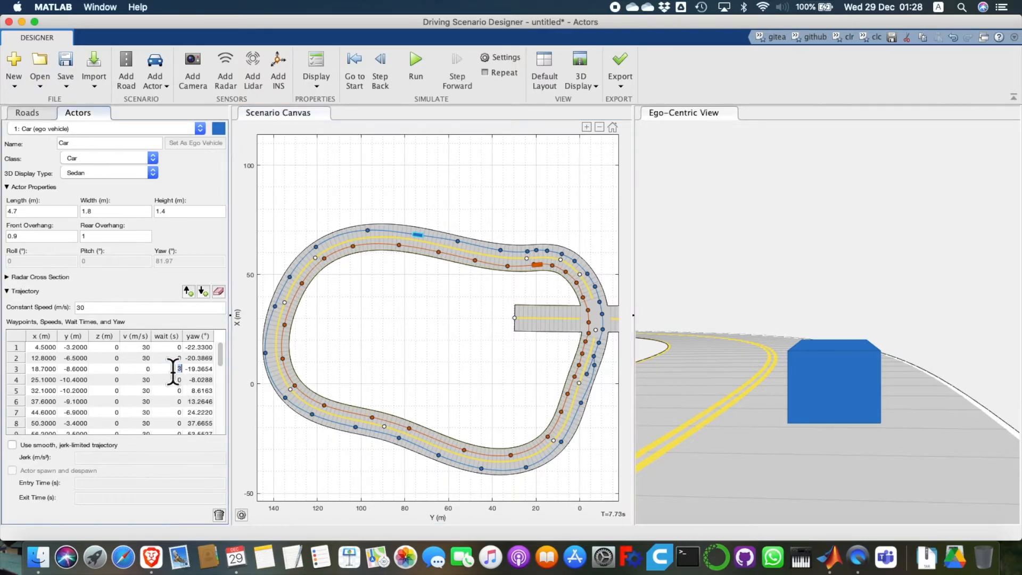
pyautogui.write('1')
pyautogui.press('Escape')
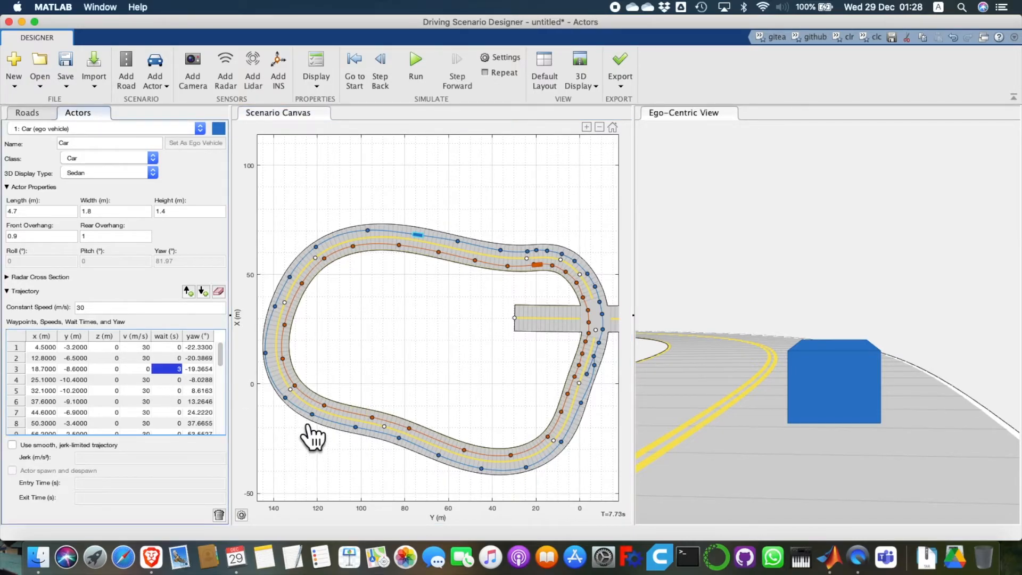
pyautogui.click(309, 425)
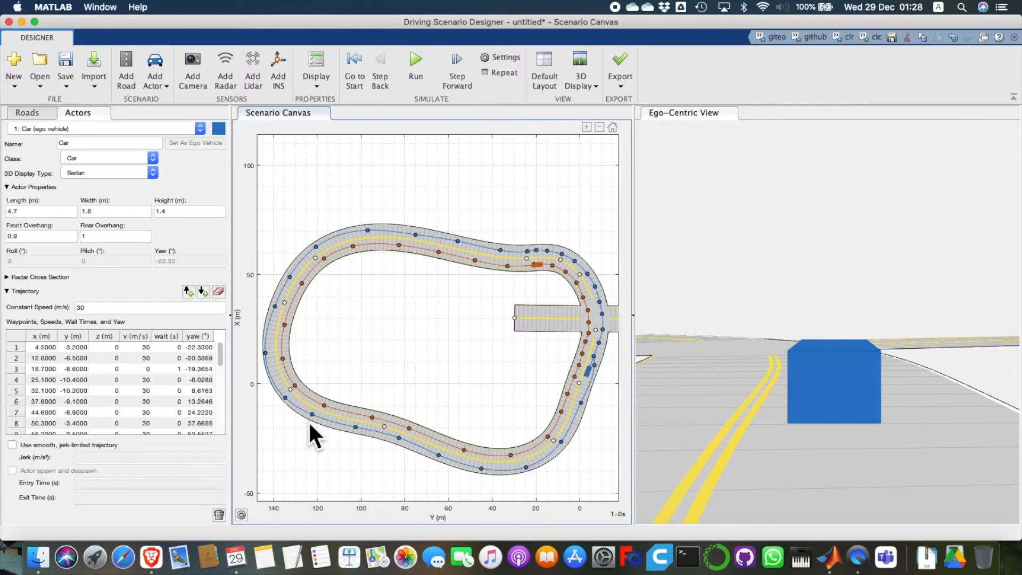
# Step: Run the simulation again from the start, inspect the road crossing, and reset the simulation to its start
pyautogui.click(347, 56)
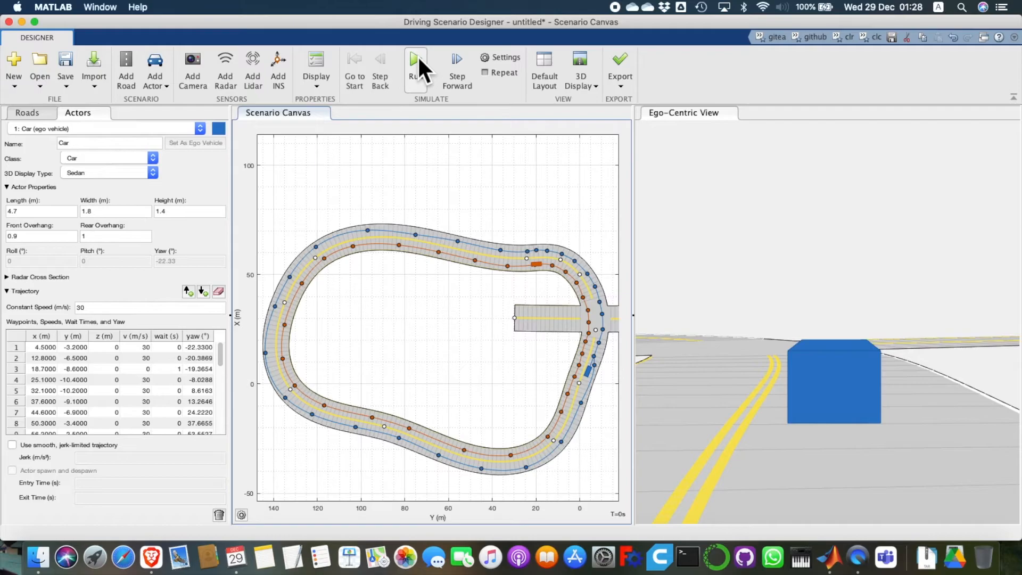
pyautogui.click(415, 58)
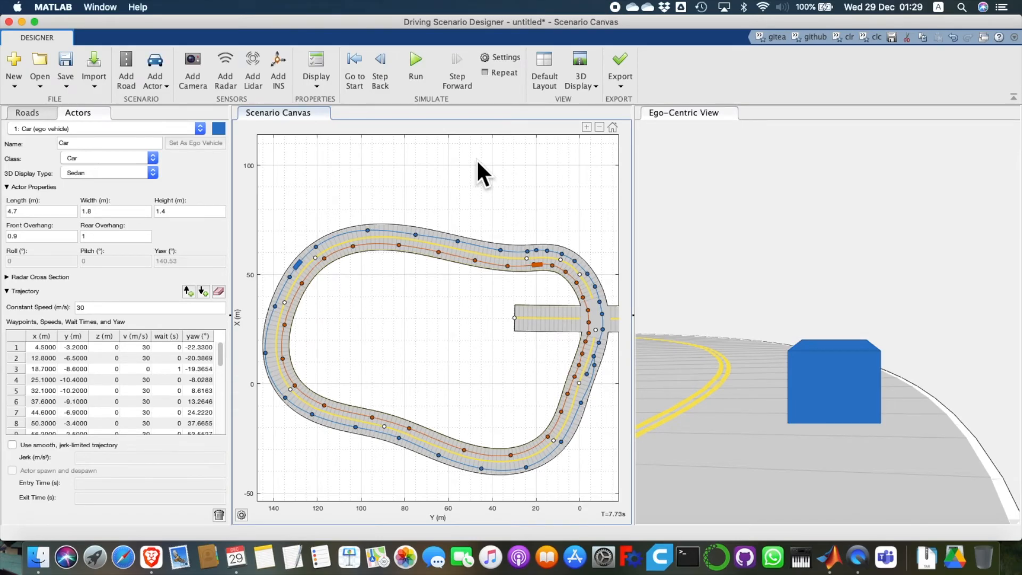
pyautogui.scroll(3, 568, 300)
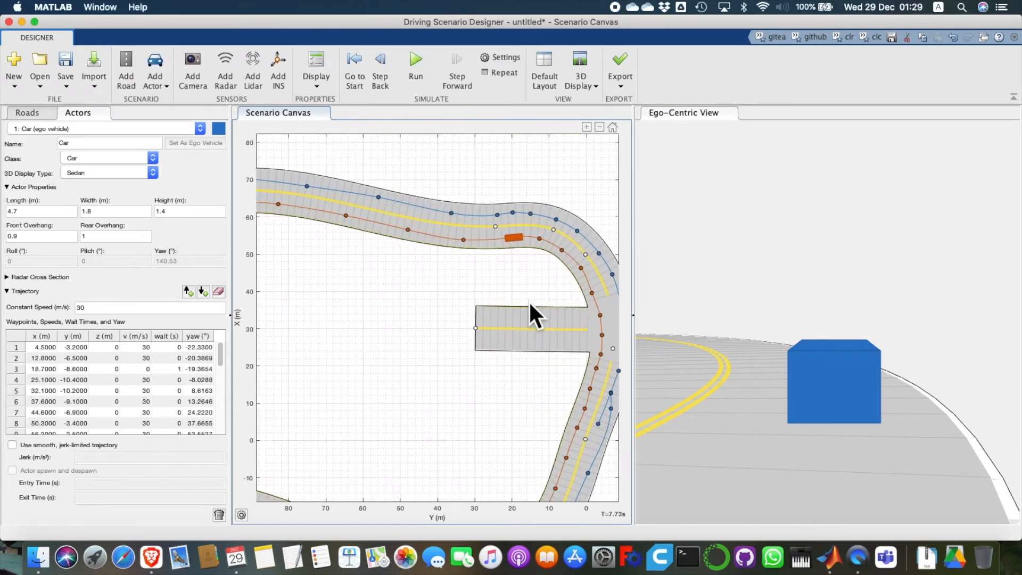
pyautogui.moveTo(508, 275); pyautogui.dragTo(398, 239)
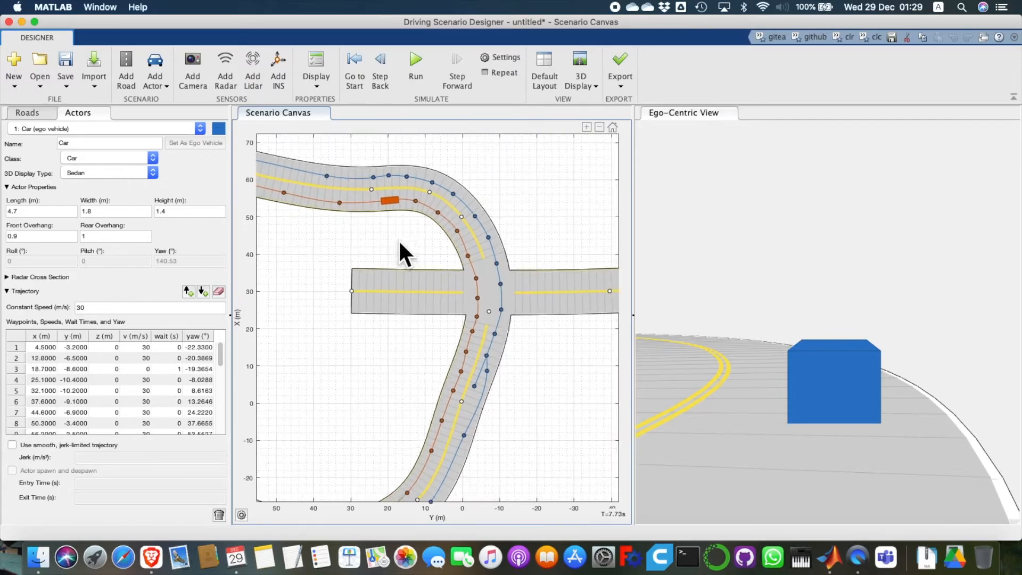
pyautogui.click(357, 61)
# Step: Add a bicycle actor at about (33, 19.9) on the second road, inside the loop
pyautogui.scroll(2, 469, 325)
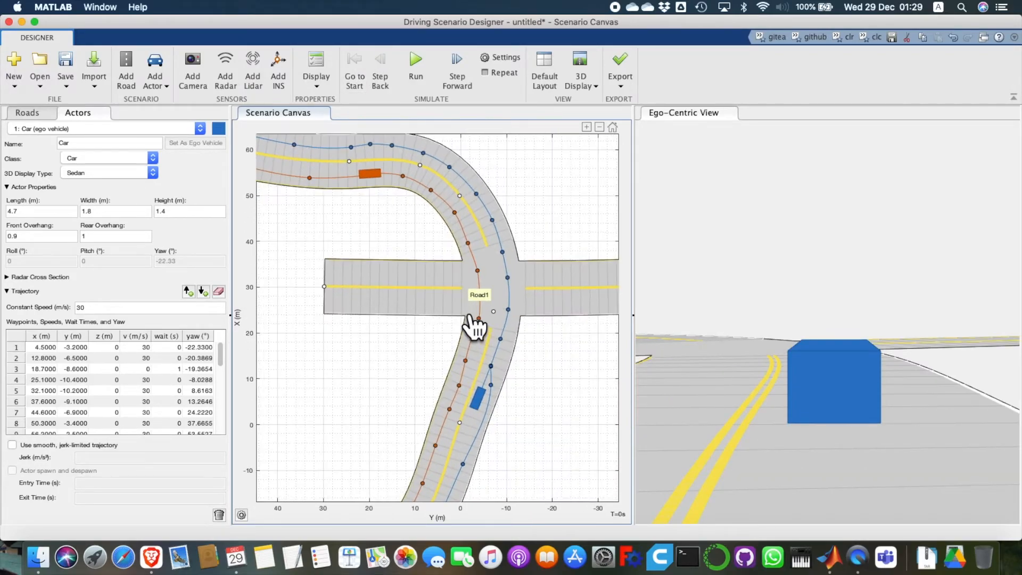
pyautogui.scroll(1, 471, 321)
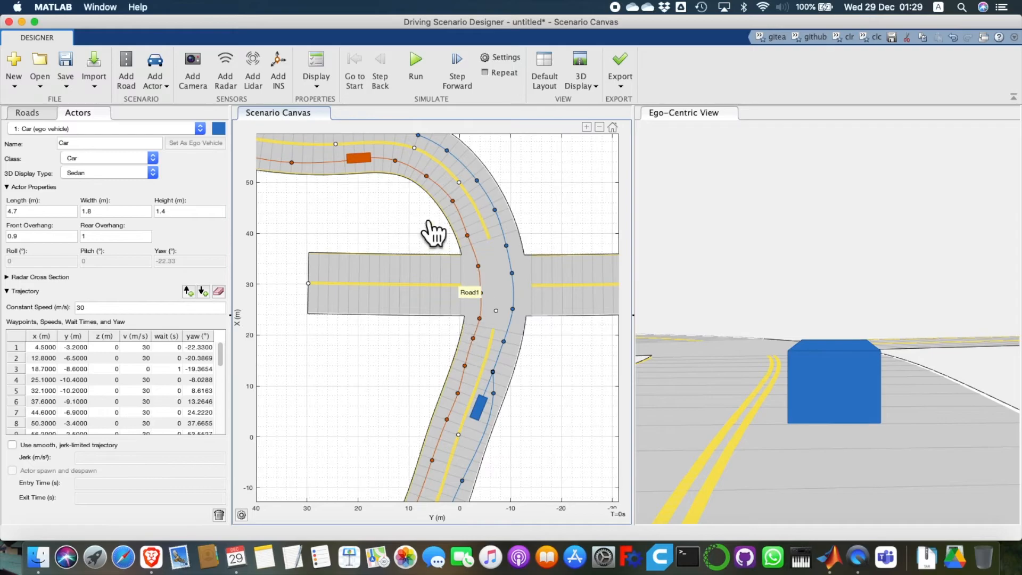
pyautogui.click(158, 81)
pyautogui.click(197, 210)
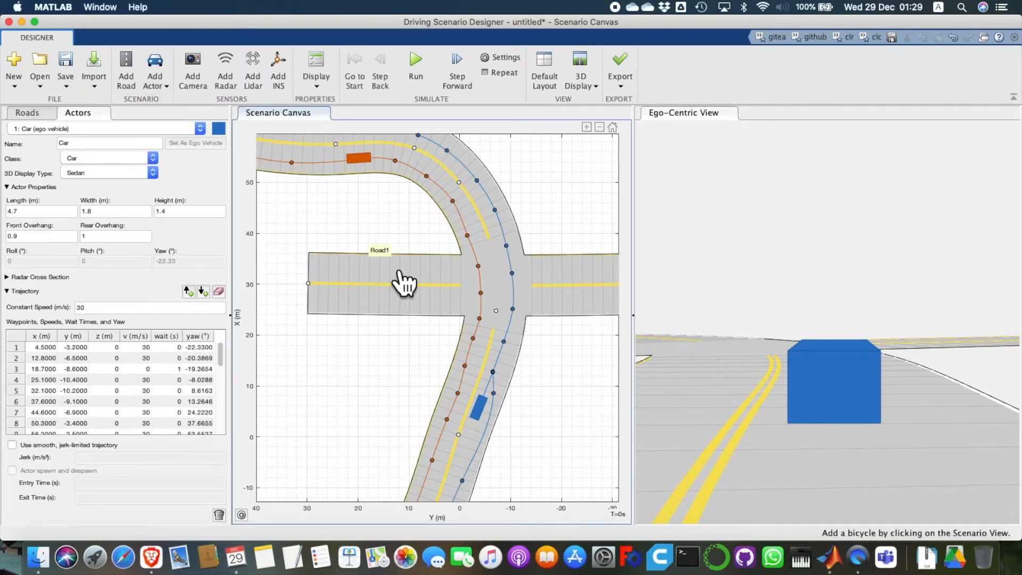
pyautogui.click(360, 271)
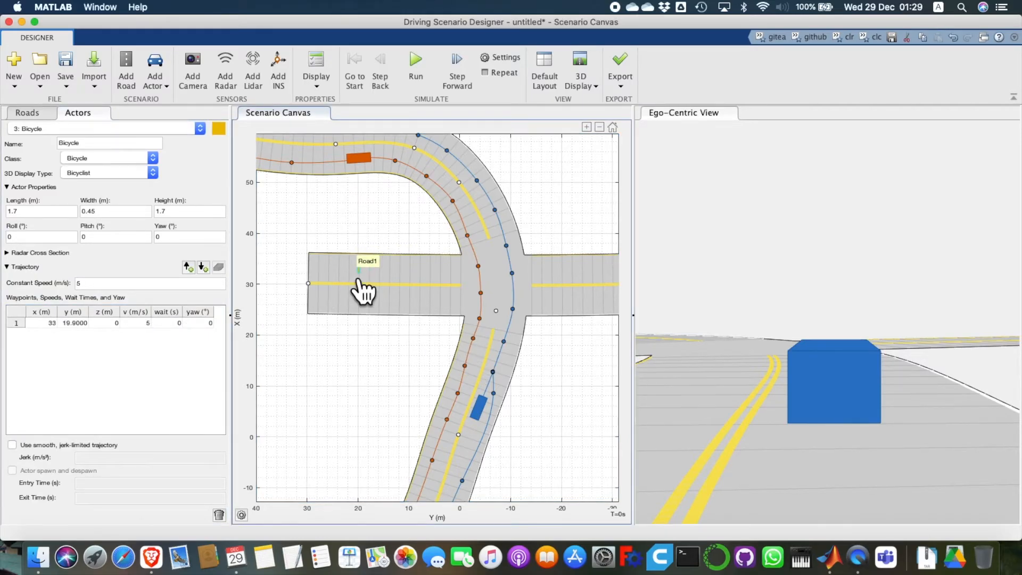
# Step: Set the bicycle's yaw angle to 270° so that it faces the crossing
pyautogui.scroll(5, 362, 289)
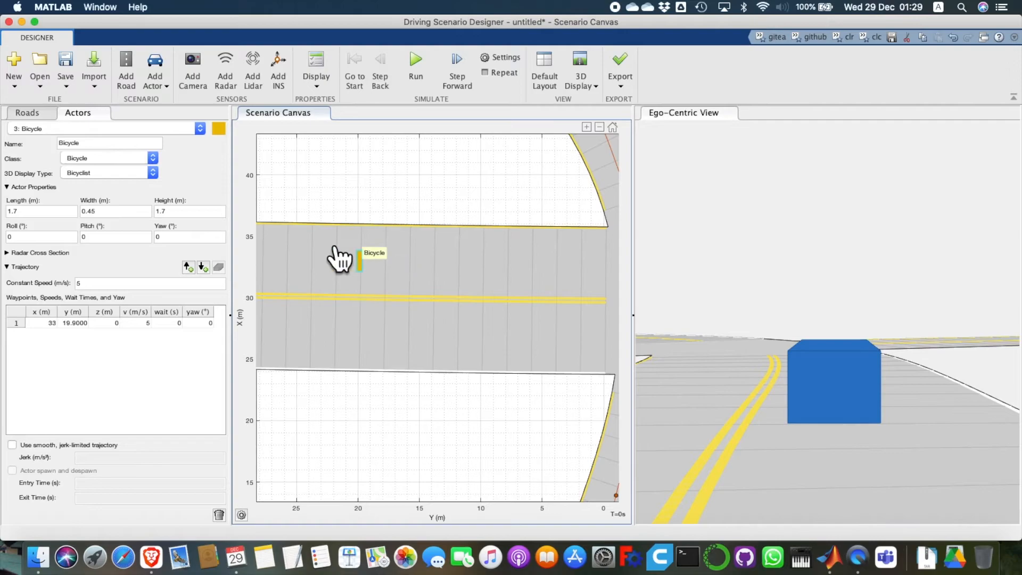
pyautogui.click(176, 237)
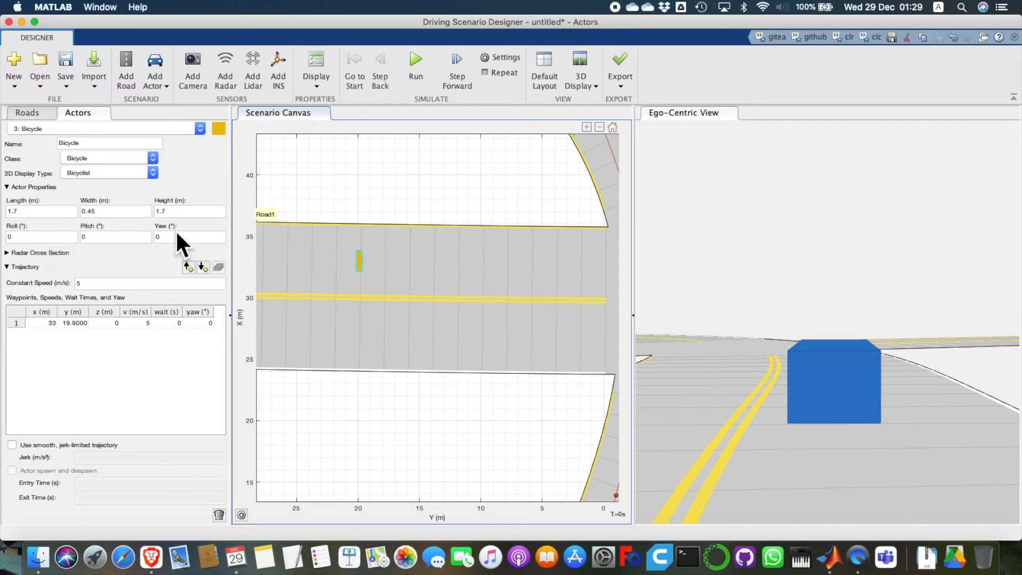
pyautogui.click(295, 320)
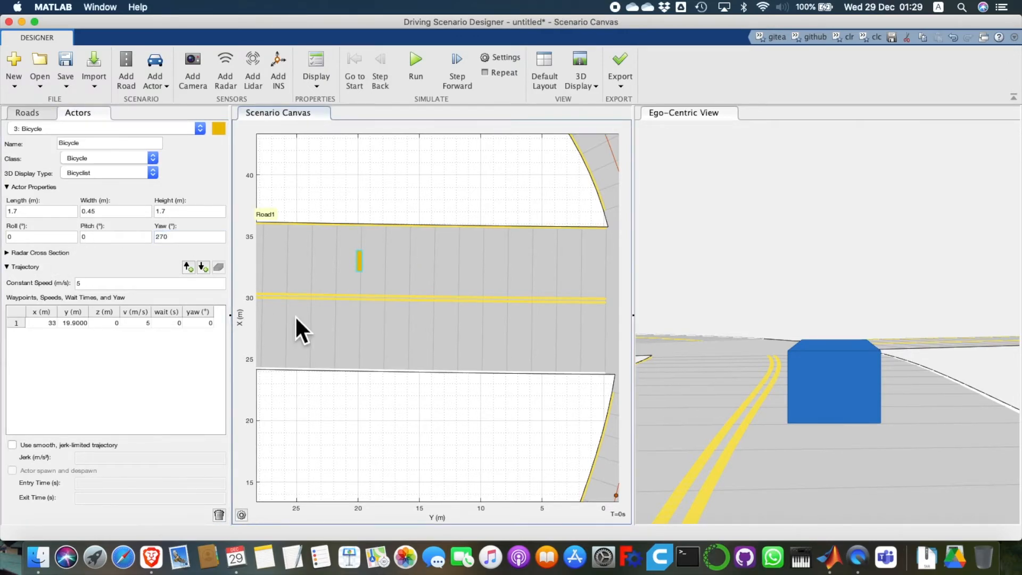
pyautogui.scroll(-5, 359, 278)
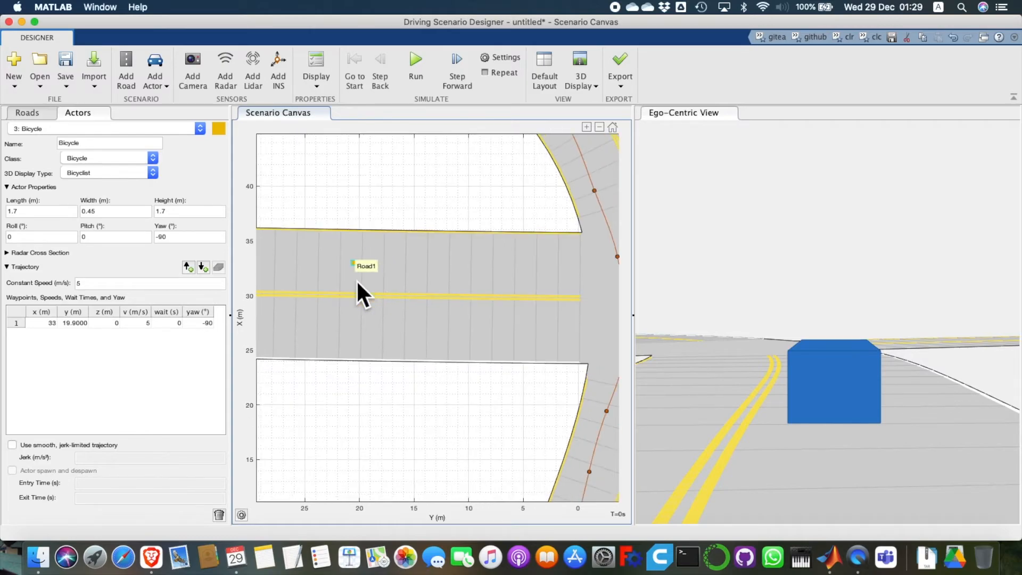
pyautogui.scroll(-1, 359, 278)
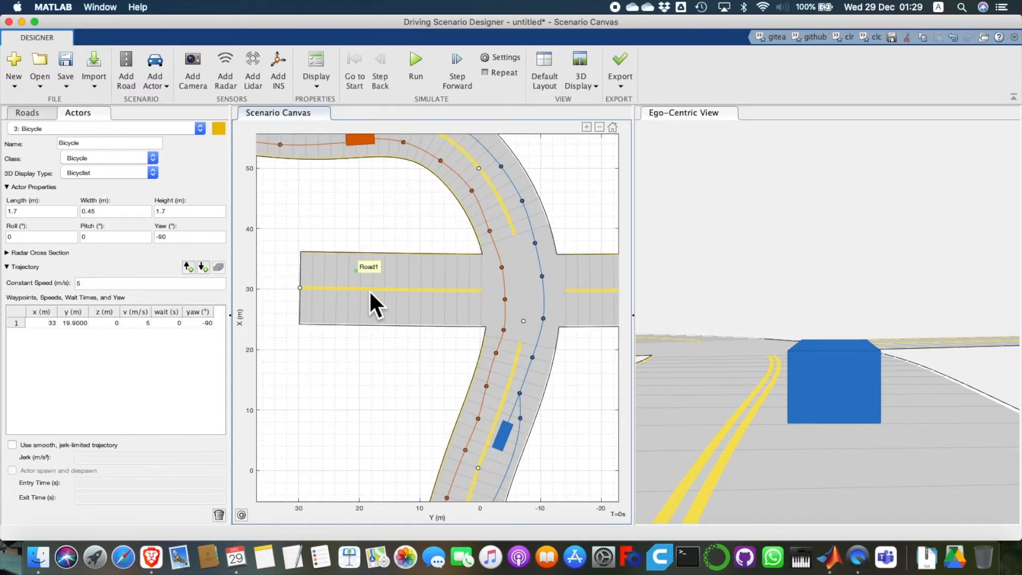
# Step: Start the bicycle's forward trajectory into the crossing with waypoints at about (32.9, 12.5), (32.7, 6.3), (32.6, -0.2) and (32.4, -6.8)
pyautogui.scroll(5, 366, 278)
pyautogui.rightClick(356, 267)
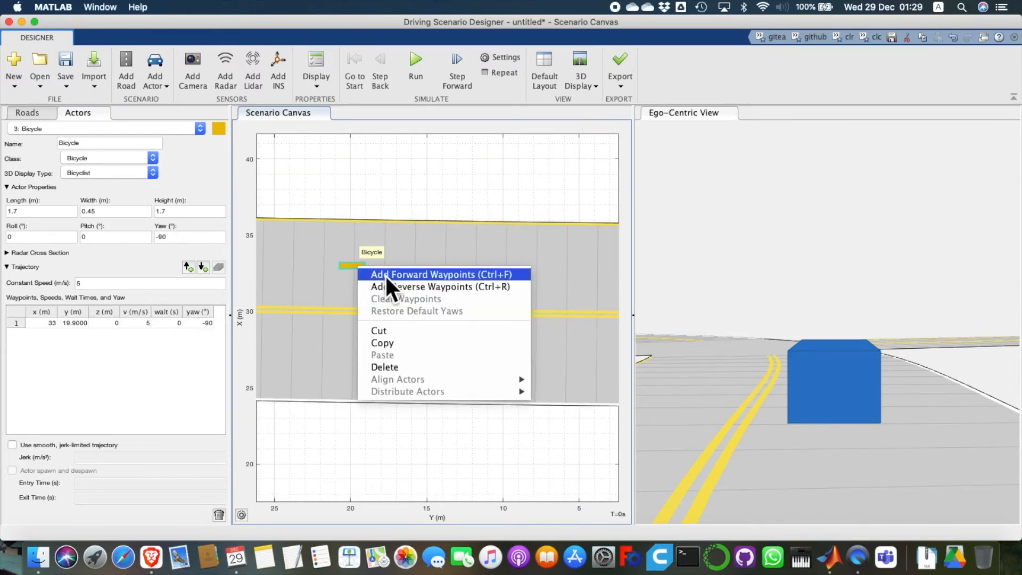
pyautogui.click(385, 274)
pyautogui.scroll(-3, 385, 274)
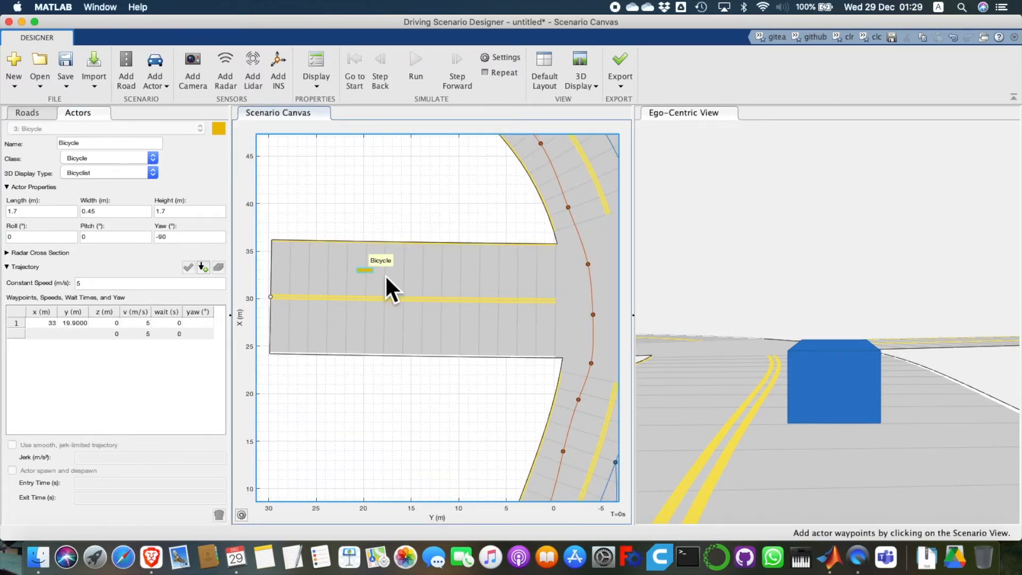
pyautogui.click(430, 272)
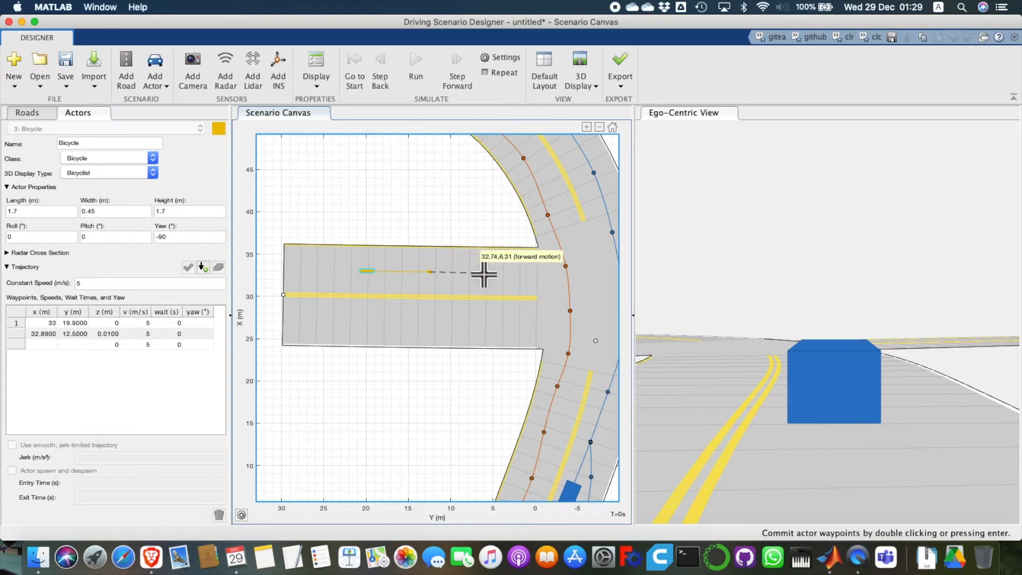
pyautogui.click(491, 276)
pyautogui.scroll(-3, 491, 275)
pyautogui.click(515, 275)
pyautogui.click(550, 275)
# Step: Replace the bicycle's last waypoint with one just beyond the crossing, at about (32.4, -15.3)
pyautogui.scroll(-2, 552, 275)
pyautogui.scroll(-5, 552, 275)
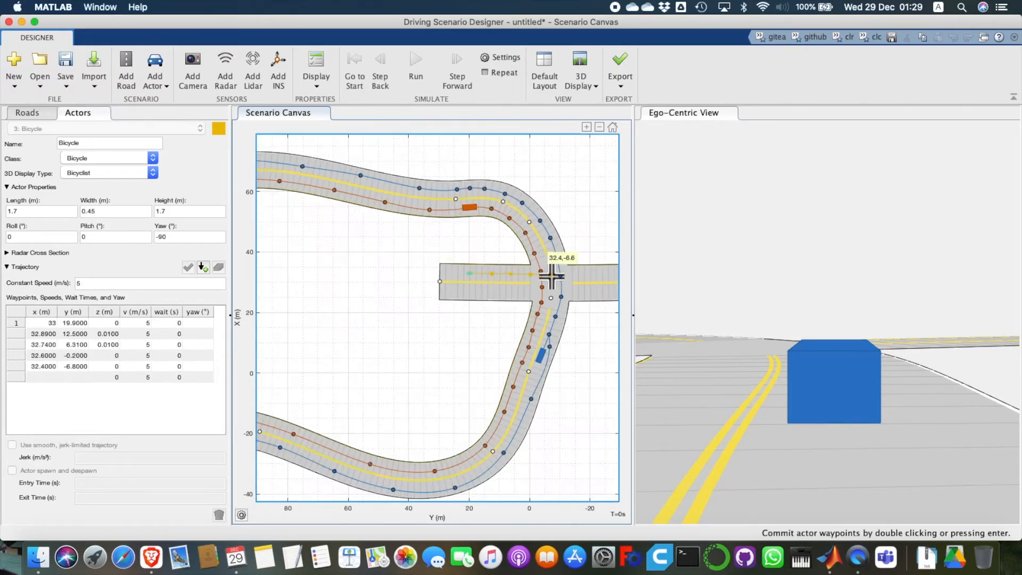
pyautogui.scroll(2, 571, 276)
pyautogui.scroll(-3, 571, 276)
pyautogui.scroll(10, 570, 277)
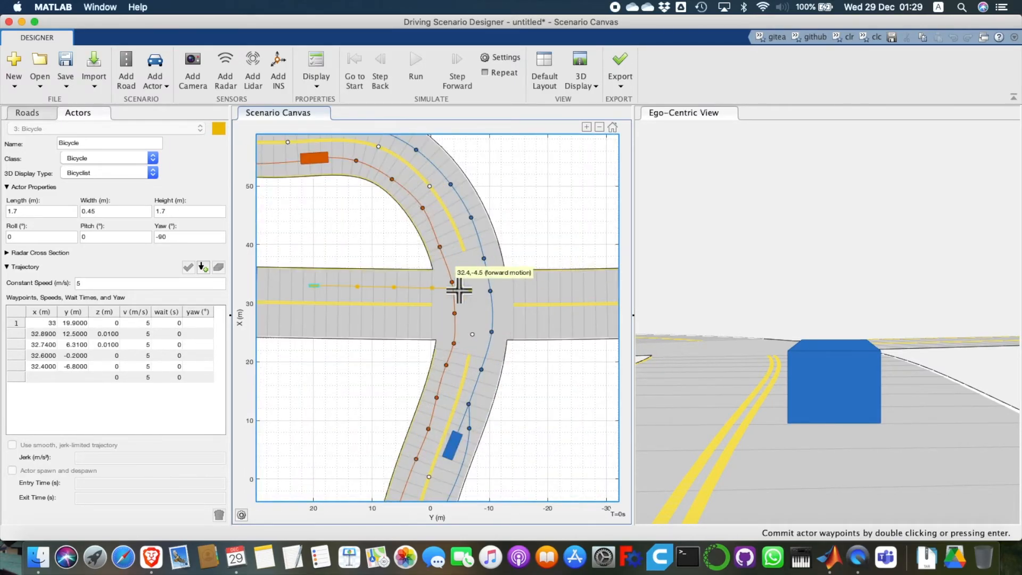
pyautogui.press('BackSpace')
pyautogui.click(518, 292)
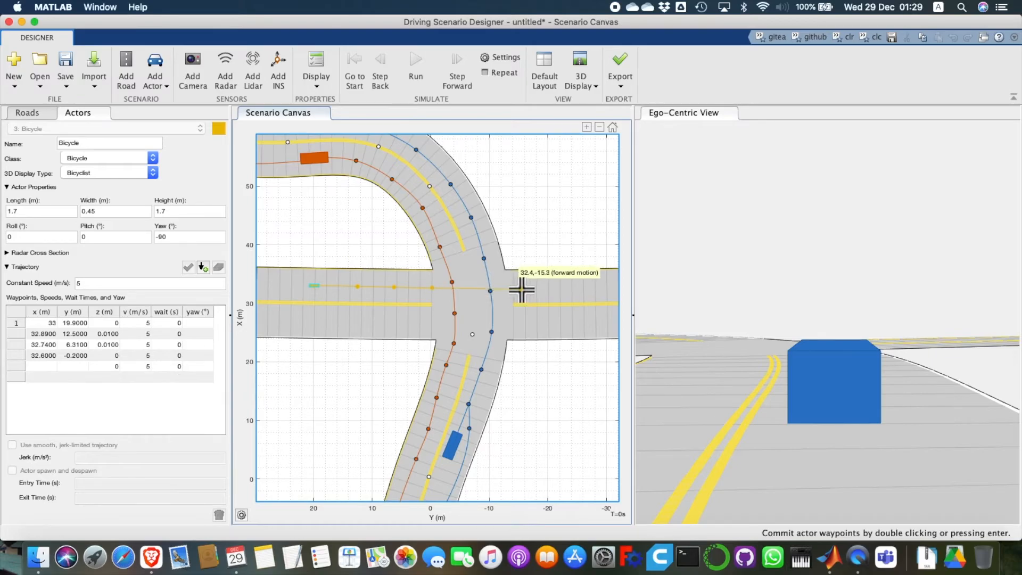
# Step: Extend the bicycle's path along the same lane into the bend with waypoints at about (32.7, -30.5), (33, -41.8) and (30.1, -55.3)
pyautogui.scroll(-4, 384, 285)
pyautogui.scroll(3, 474, 288)
pyautogui.scroll(3, 467, 285)
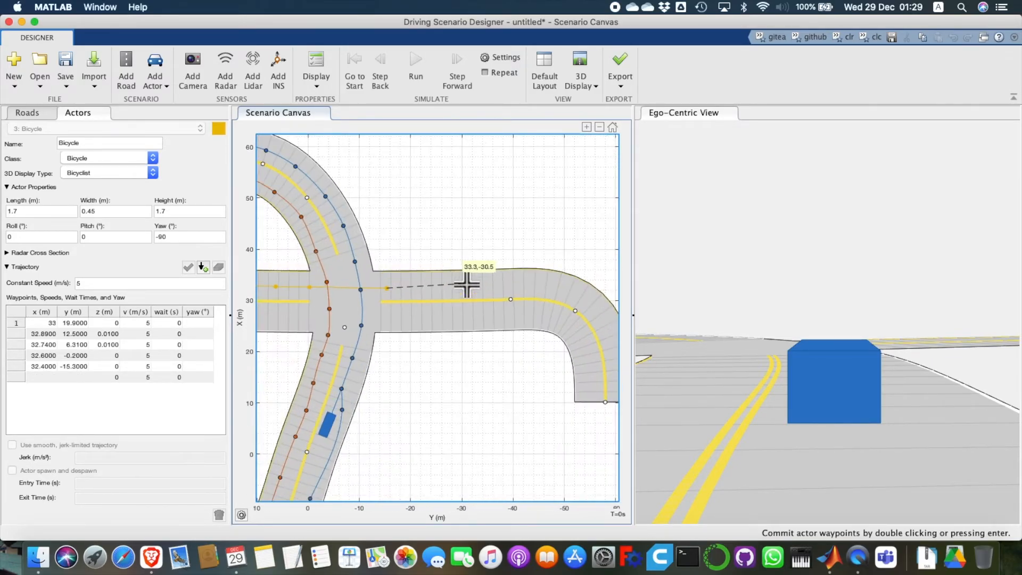
pyautogui.click(464, 288)
pyautogui.click(540, 288)
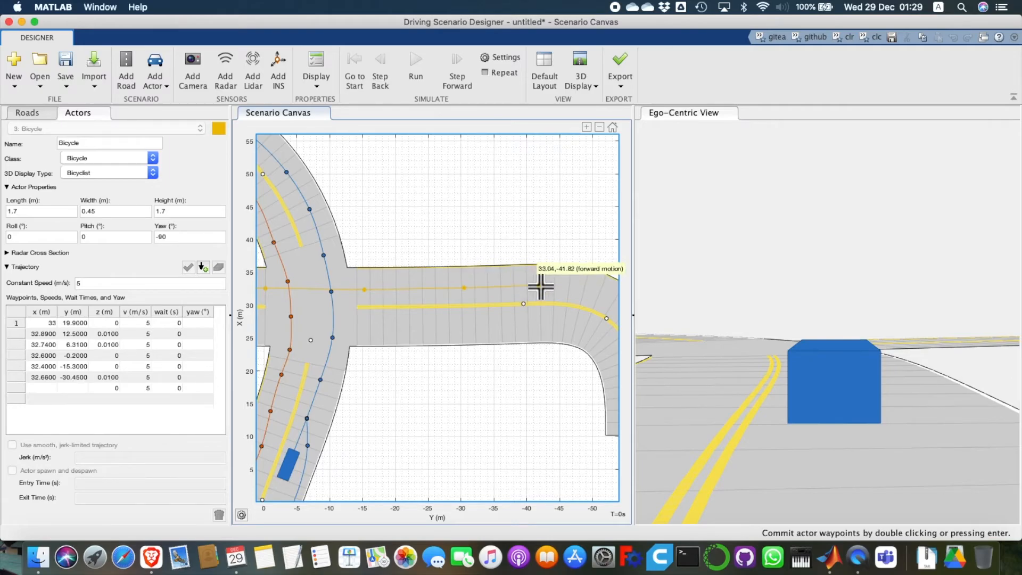
pyautogui.scroll(-3, 540, 287)
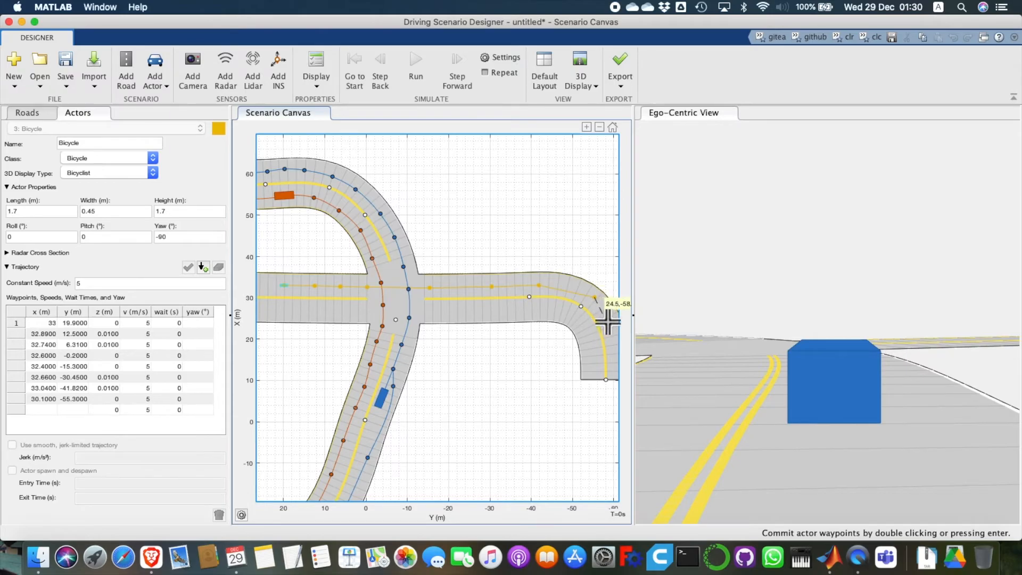
pyautogui.scroll(-2, 607, 320)
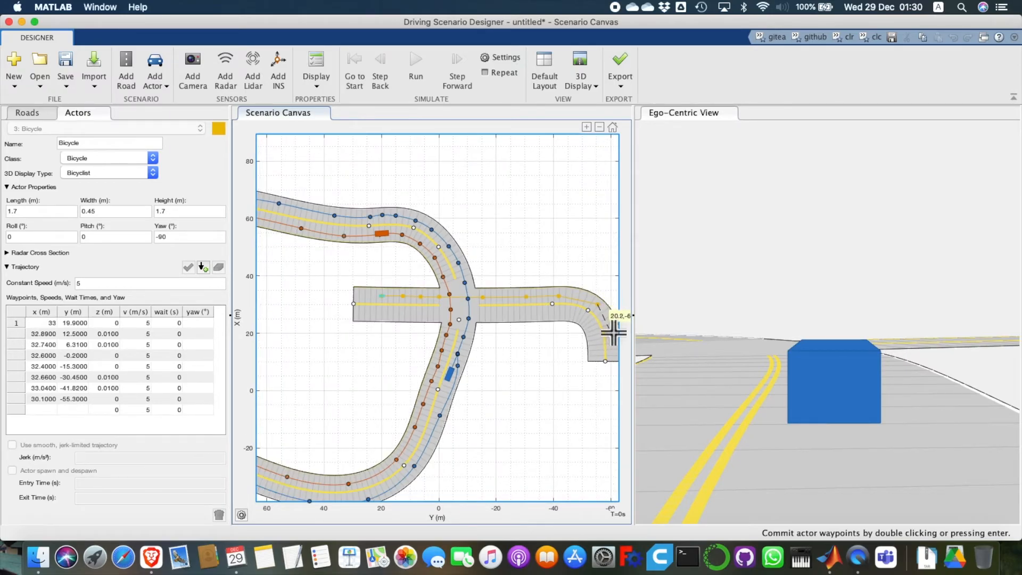
# Step: Turn the bicycle's path around at the bend's far end through (21.6, -59.8), (16.5, -60.2) and (16, -53.3), then back around the inner bend
pyautogui.click(611, 329)
pyautogui.click(612, 343)
pyautogui.click(592, 345)
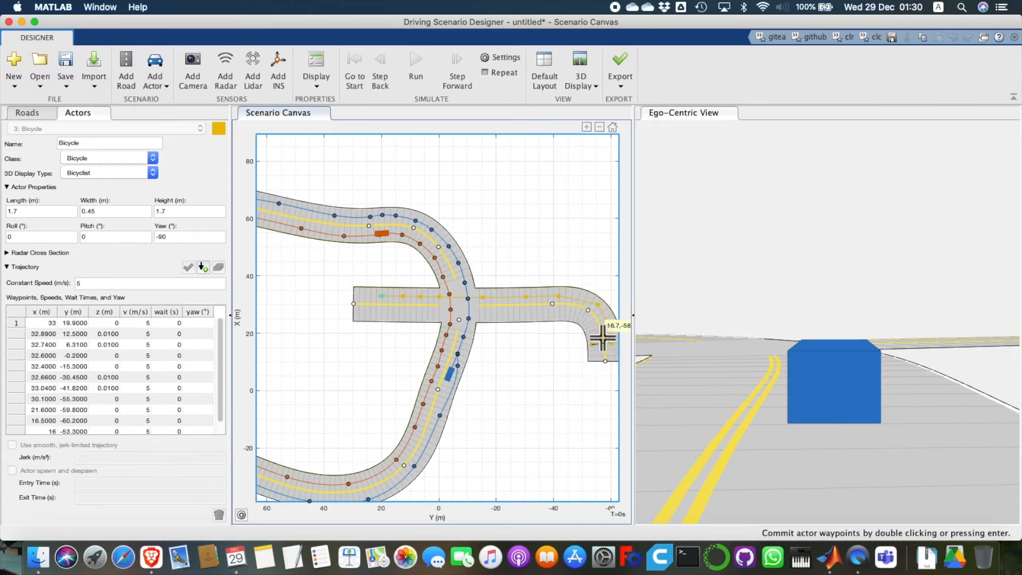
pyautogui.click(588, 328)
pyautogui.click(575, 316)
# Step: Lead the bicycle's path back along the opposite lane through the crossing and finish the trajectory at about (26.9, 26.4)
pyautogui.click(546, 314)
pyautogui.click(521, 314)
pyautogui.click(495, 313)
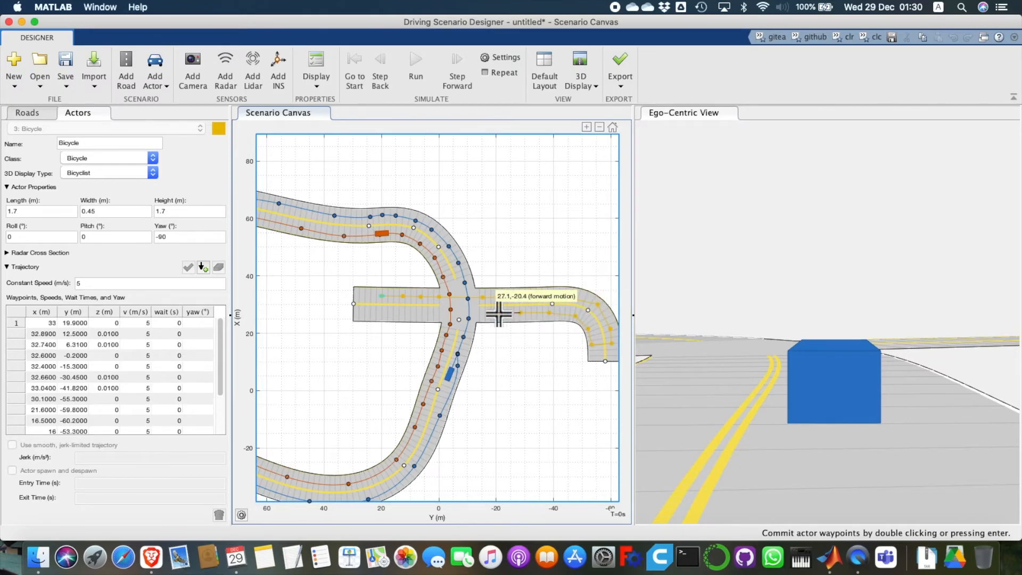
pyautogui.click(434, 313)
pyautogui.click(408, 314)
pyautogui.click(382, 313)
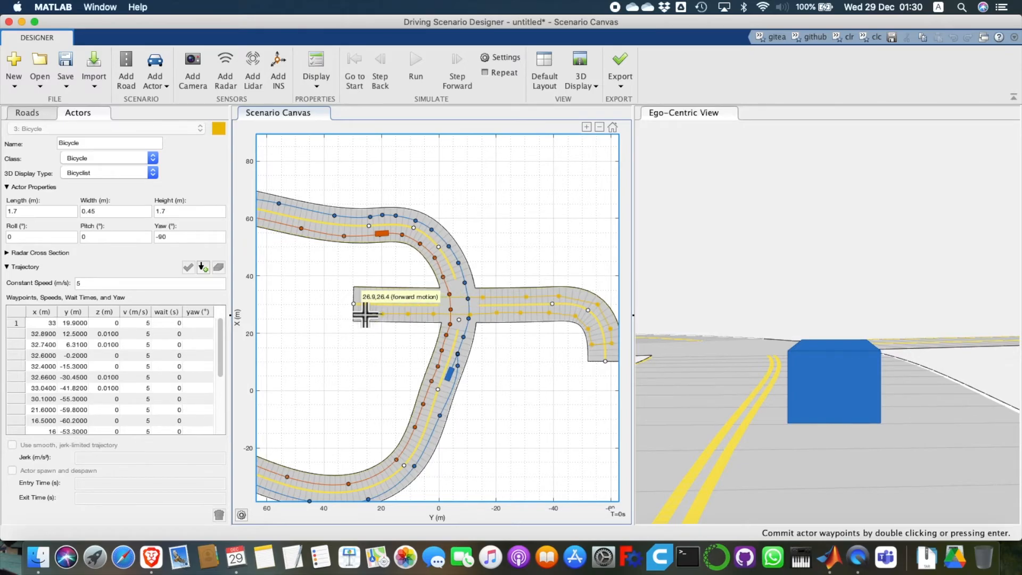
pyautogui.doubleClick(365, 315)
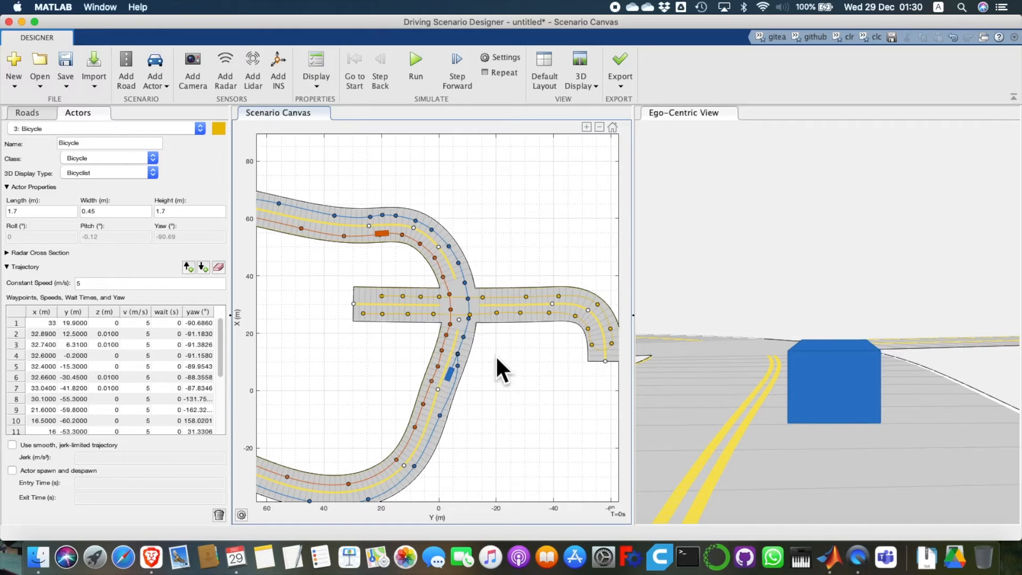
# Step: Select the bicycle and set its constant speed to 1 m/s
pyautogui.moveTo(526, 383); pyautogui.dragTo(489, 384)
pyautogui.scroll(3, 423, 314)
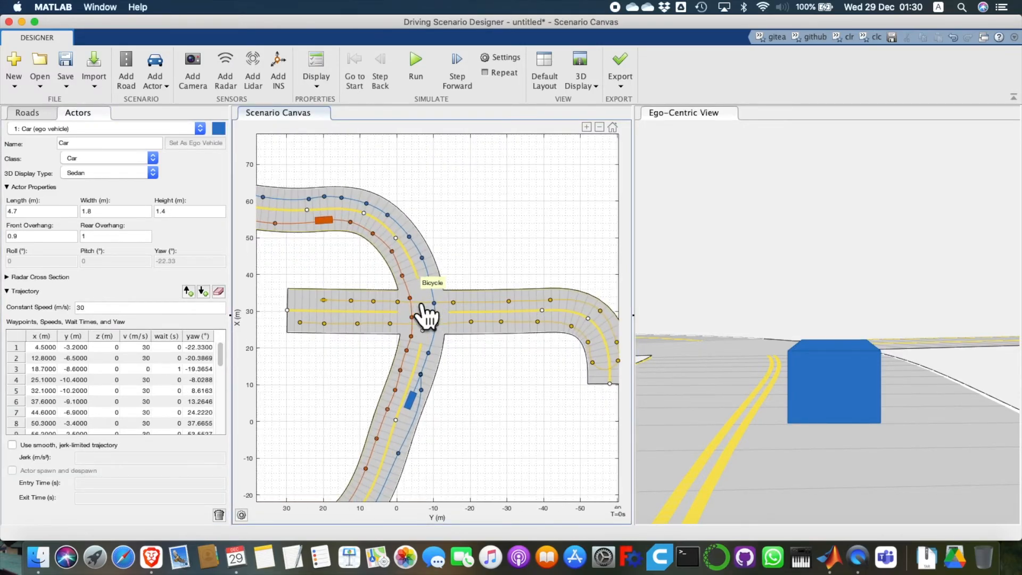
pyautogui.click(323, 300)
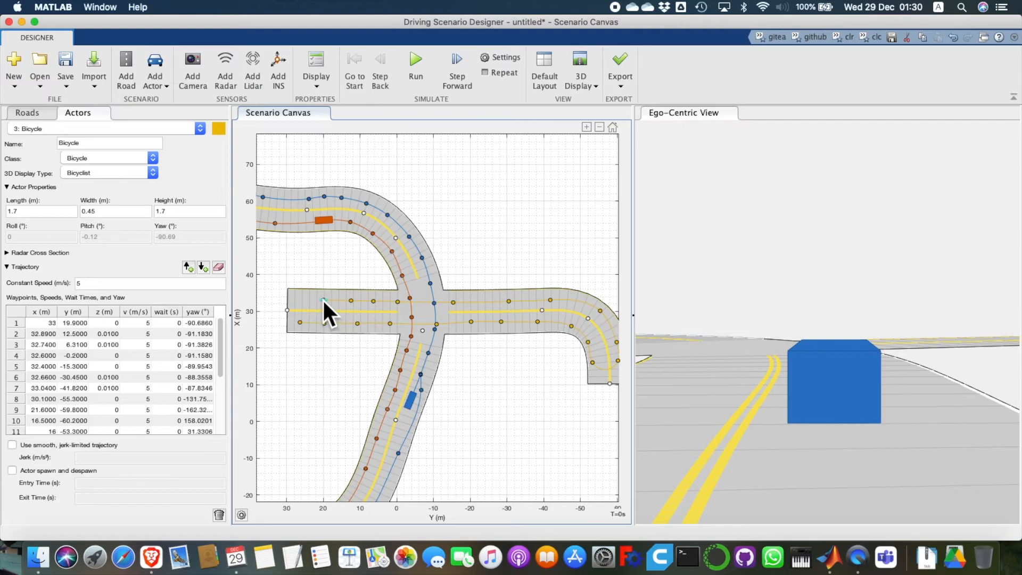
pyautogui.click(84, 282)
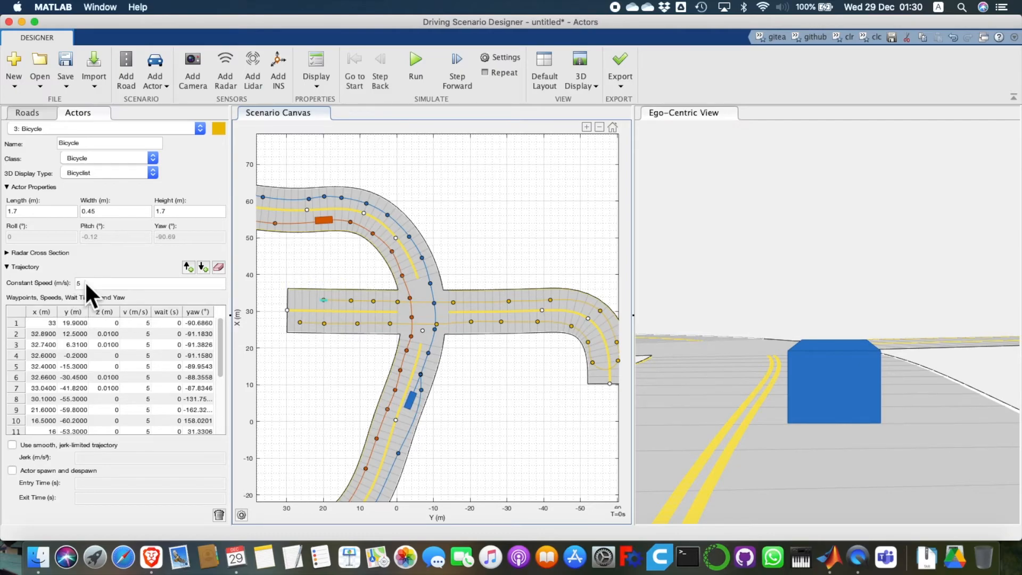
pyautogui.click(275, 373)
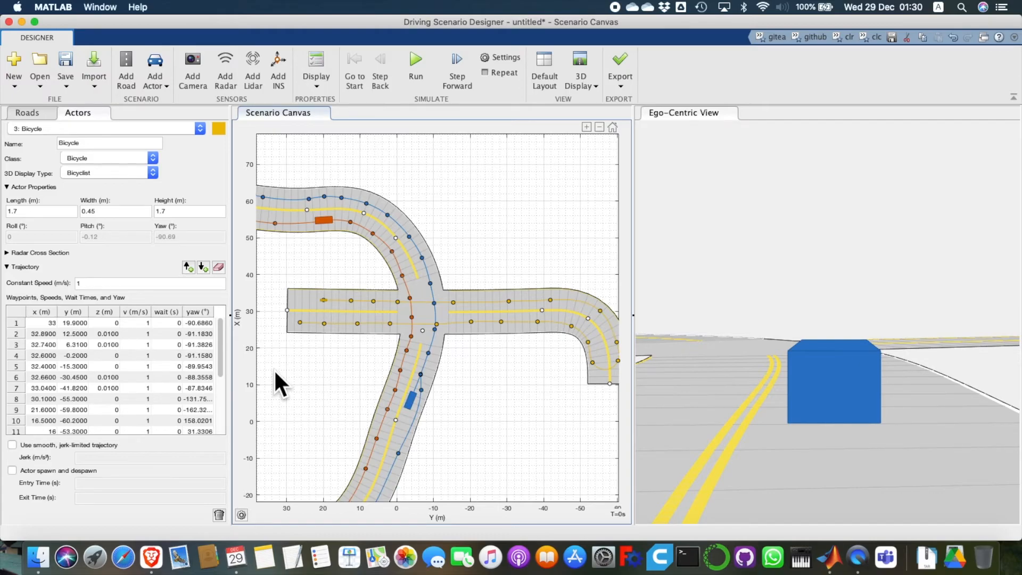
# Step: Set the bicycle's constant speed to 15 m/s
pyautogui.click(128, 283)
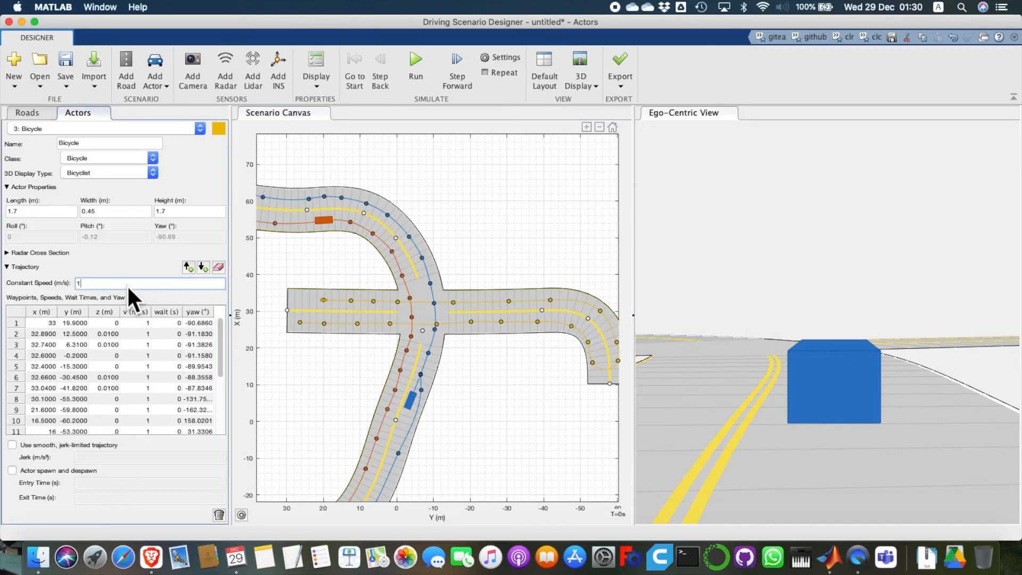
pyautogui.write('5')
pyautogui.press('Return')
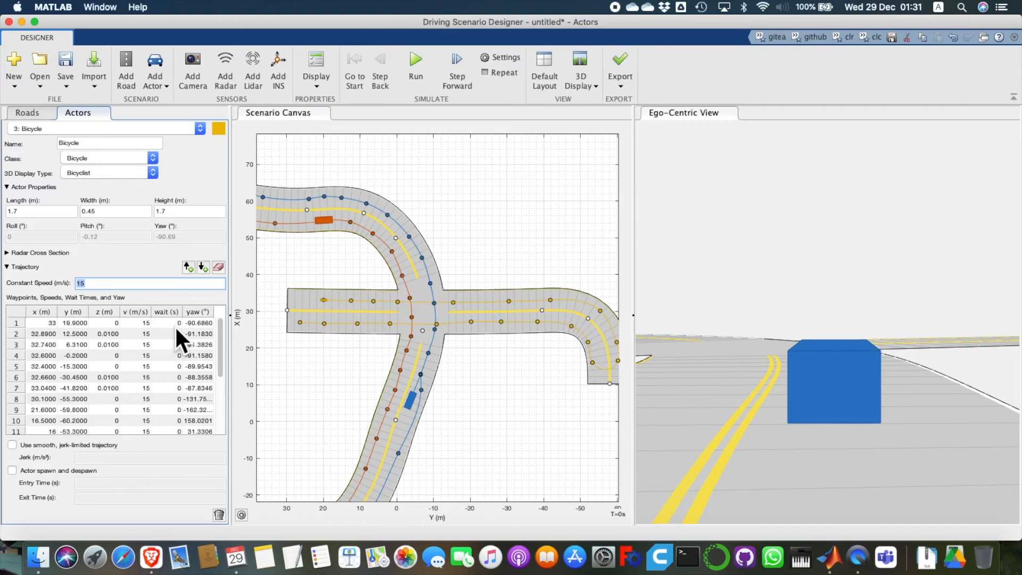
# Step: Set the bicycle's constant speed to 5 m/s
pyautogui.write('5')
pyautogui.click(175, 324)
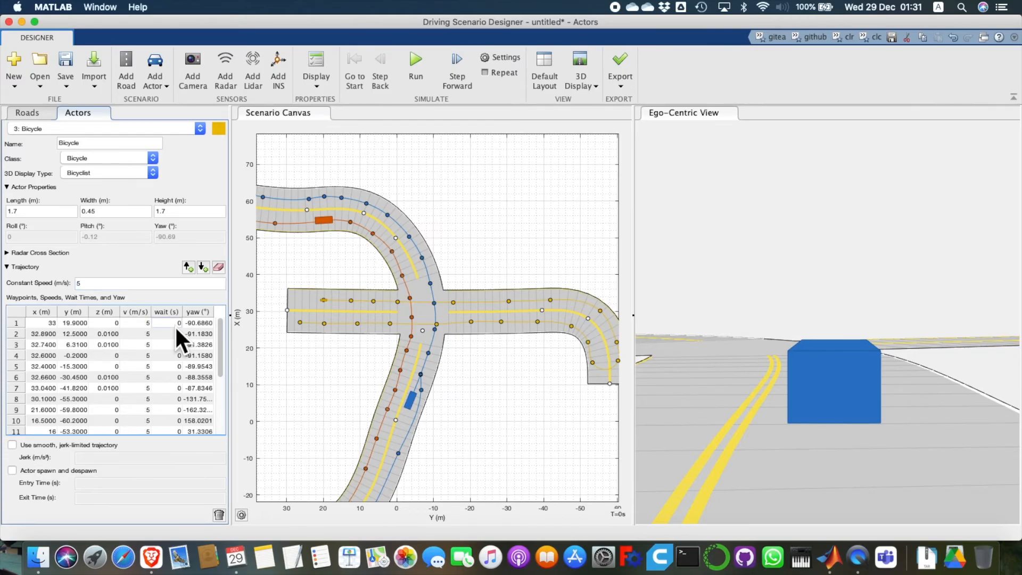
pyautogui.click(357, 370)
# Step: Add a pedestrian actor at about (24.9, -26.2), near the edge of the second road outside the loop
pyautogui.click(155, 69)
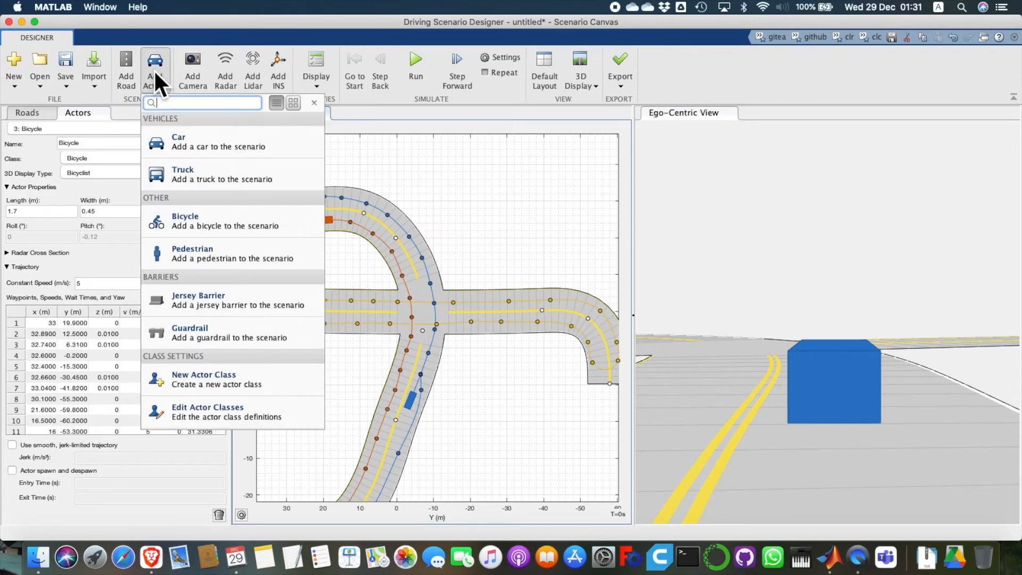
pyautogui.click(209, 257)
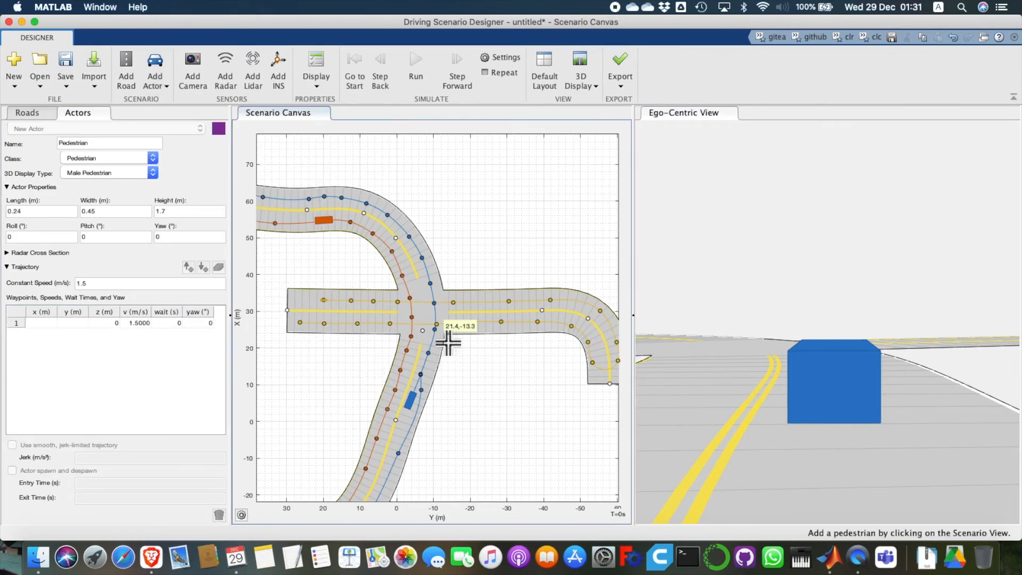
pyautogui.scroll(2, 446, 338)
pyautogui.scroll(3, 447, 339)
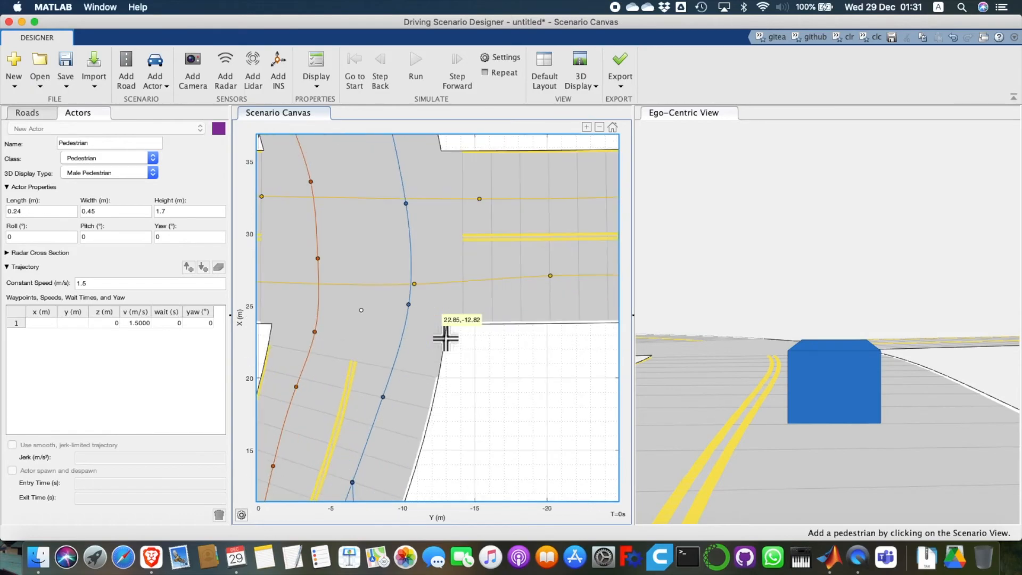
pyautogui.scroll(-1, 468, 305)
pyautogui.scroll(-2, 468, 306)
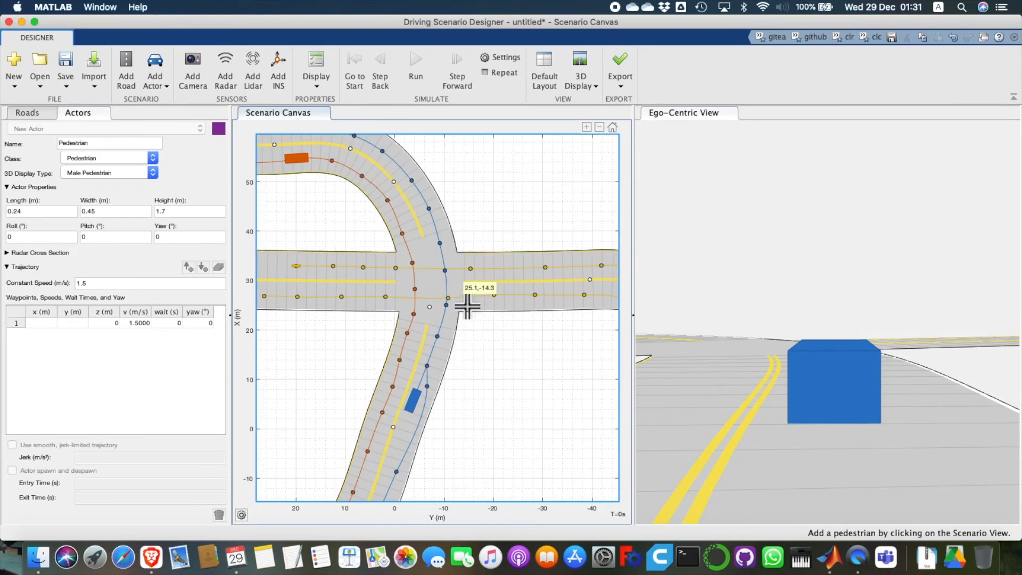
pyautogui.click(526, 306)
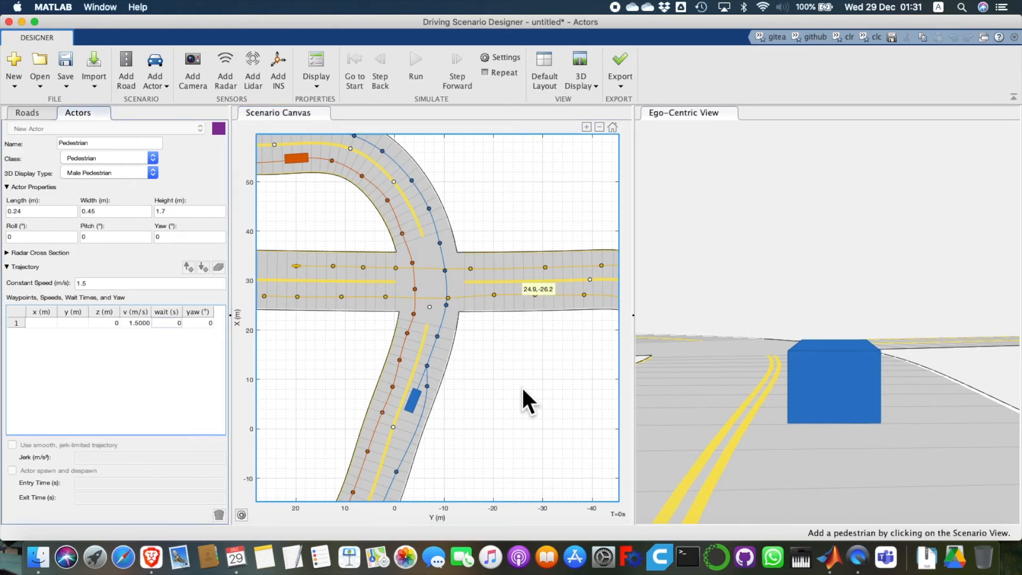
# Step: Start the pedestrian's forward trajectory with five waypoints along the road edge toward the crossing, reaching about (24.5, -13.1)
pyautogui.scroll(2, 521, 314)
pyautogui.scroll(3, 519, 302)
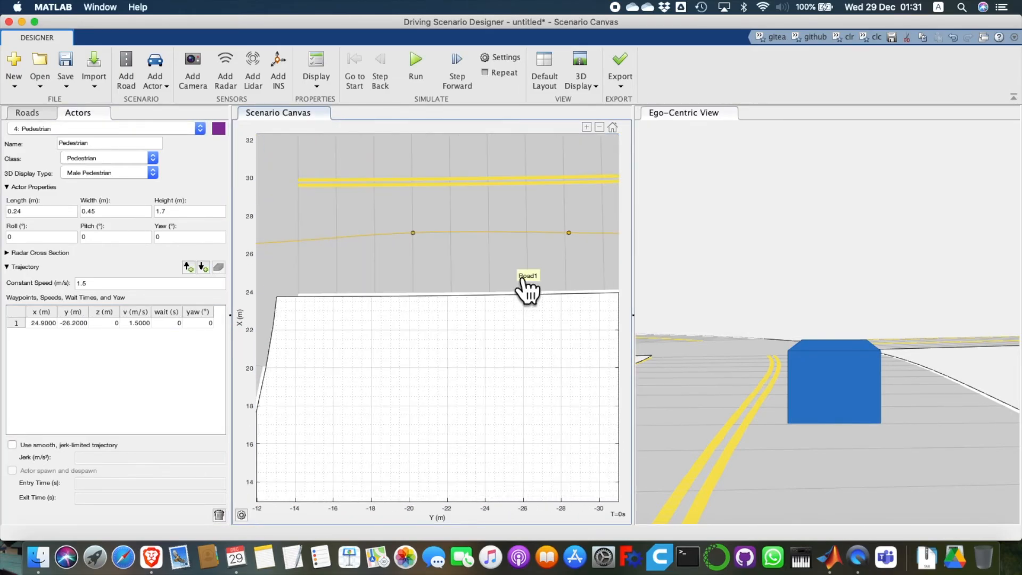
pyautogui.rightClick(527, 276)
pyautogui.click(552, 283)
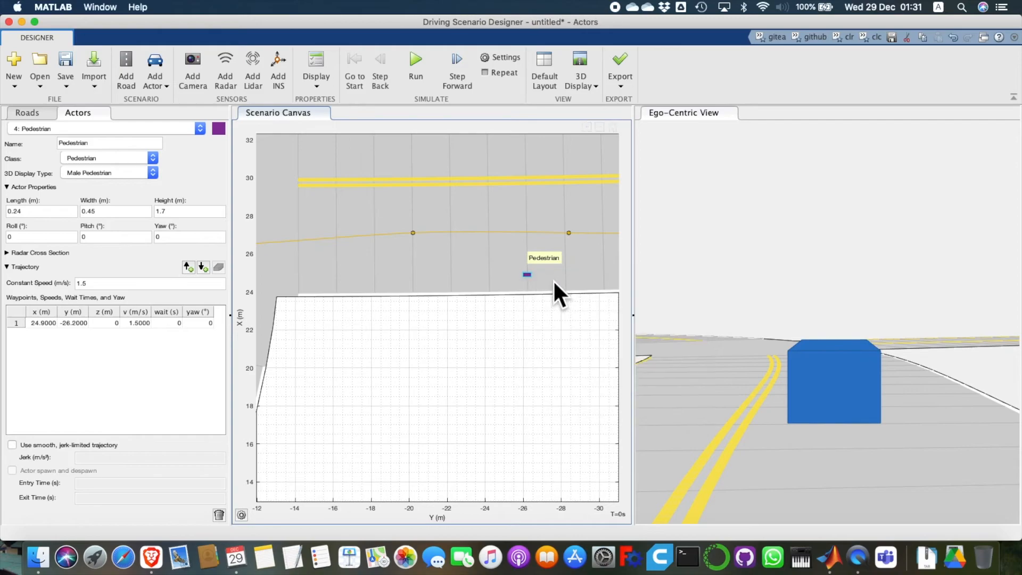
pyautogui.click(475, 273)
pyautogui.click(423, 274)
pyautogui.click(379, 276)
pyautogui.click(324, 276)
pyautogui.click(278, 283)
# Step: Continue the pedestrian's path across the loop road through about (24.4, -9.1), (24.7, -6.6) and (24.4, -3.2) to (25.3, 3.8)
pyautogui.scroll(-3, 280, 281)
pyautogui.scroll(-8, 280, 282)
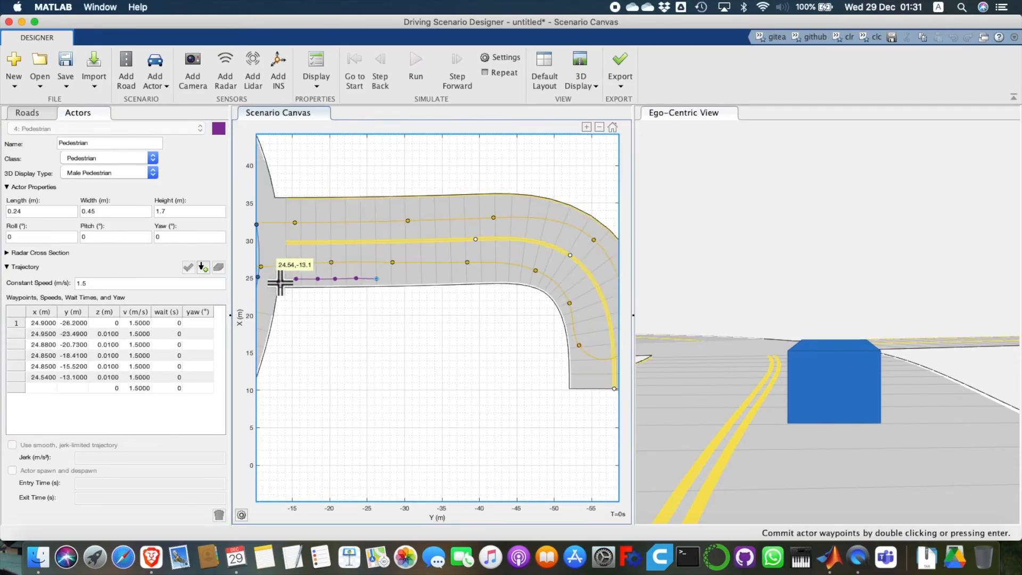
pyautogui.scroll(-10, 283, 282)
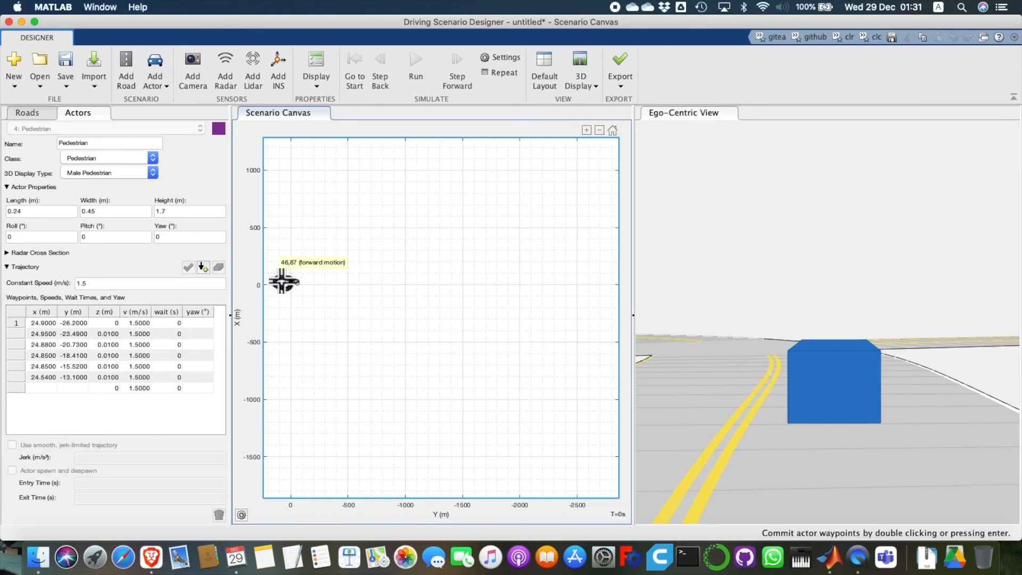
pyautogui.scroll(10, 283, 282)
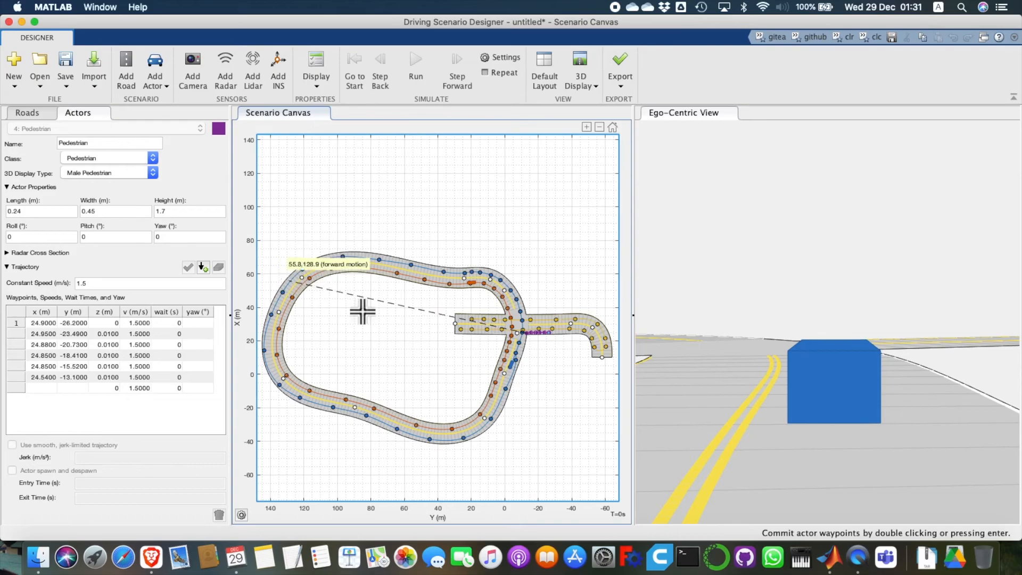
pyautogui.scroll(4, 486, 322)
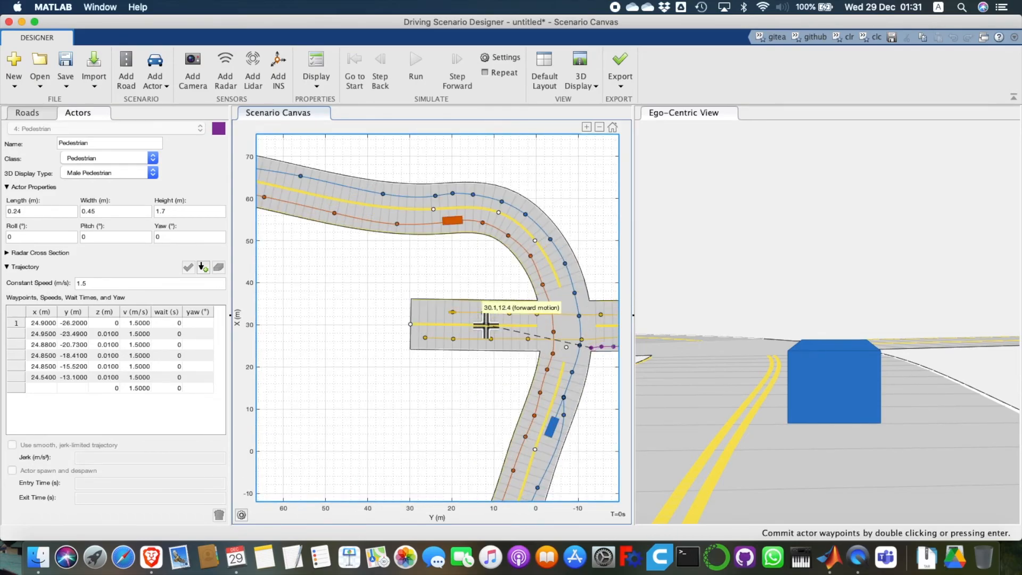
pyautogui.scroll(2, 585, 347)
pyautogui.scroll(2, 584, 347)
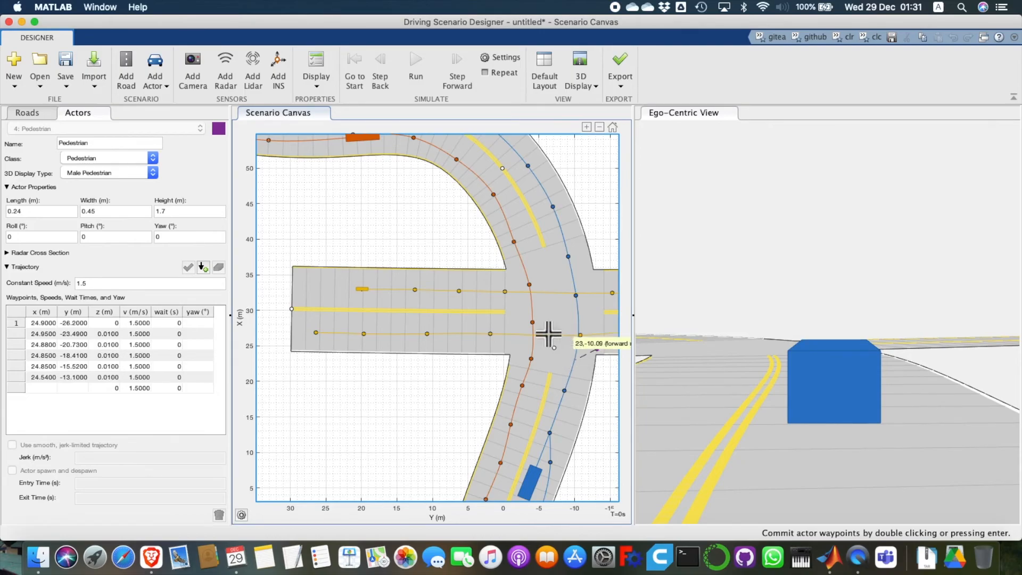
pyautogui.click(597, 349)
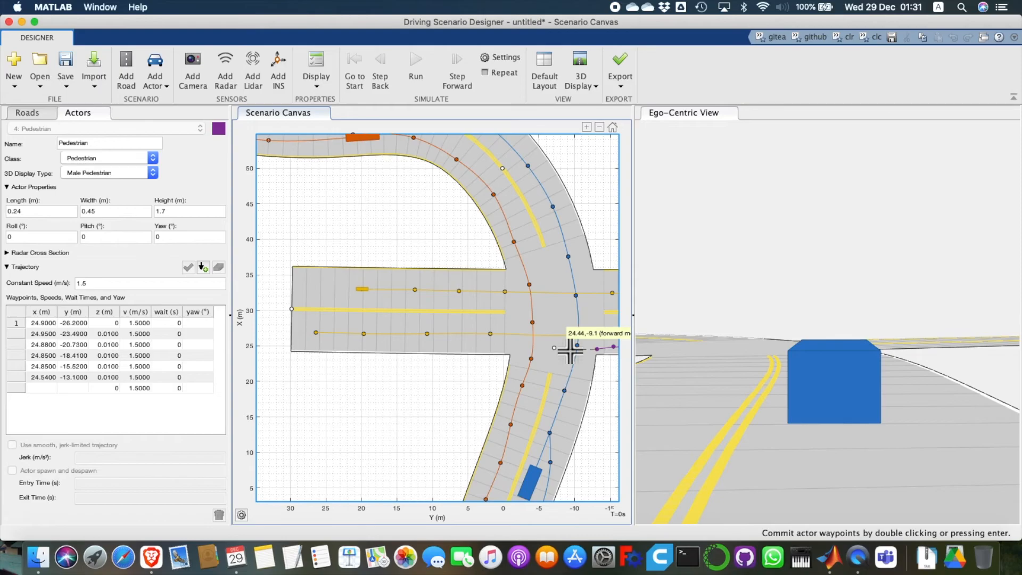
pyautogui.click(568, 350)
pyautogui.click(550, 348)
pyautogui.click(526, 350)
pyautogui.click(477, 344)
# Step: Extend the pedestrian's path along the second road's edge inside the loop, almost to the road's open end
pyautogui.click(458, 345)
pyautogui.click(429, 345)
pyautogui.click(415, 343)
pyautogui.click(366, 343)
pyautogui.click(335, 344)
pyautogui.click(307, 343)
# Step: Take the pedestrian's path across the second road at its open end to the opposite edge
pyautogui.click(295, 318)
pyautogui.click(299, 291)
pyautogui.click(301, 276)
pyautogui.click(315, 274)
# Step: Run the pedestrian's path back along the second road's opposite edge inside the loop with six waypoints, up to the loop road
pyautogui.click(334, 275)
pyautogui.click(368, 276)
pyautogui.click(398, 276)
pyautogui.click(424, 277)
pyautogui.click(468, 278)
pyautogui.click(501, 279)
# Step: Carry the pedestrian's path across the loop road and along the second road's same edge to about (34.3, -32.4)
pyautogui.scroll(-3, 501, 280)
pyautogui.scroll(-3, 502, 280)
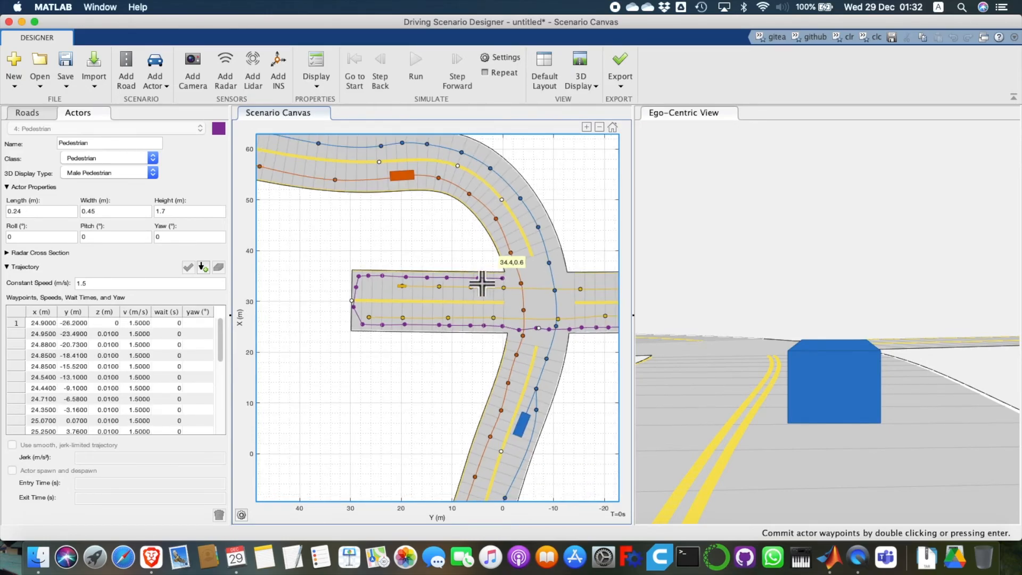
pyautogui.scroll(-2, 536, 281)
pyautogui.scroll(-2, 536, 280)
pyautogui.scroll(5, 546, 281)
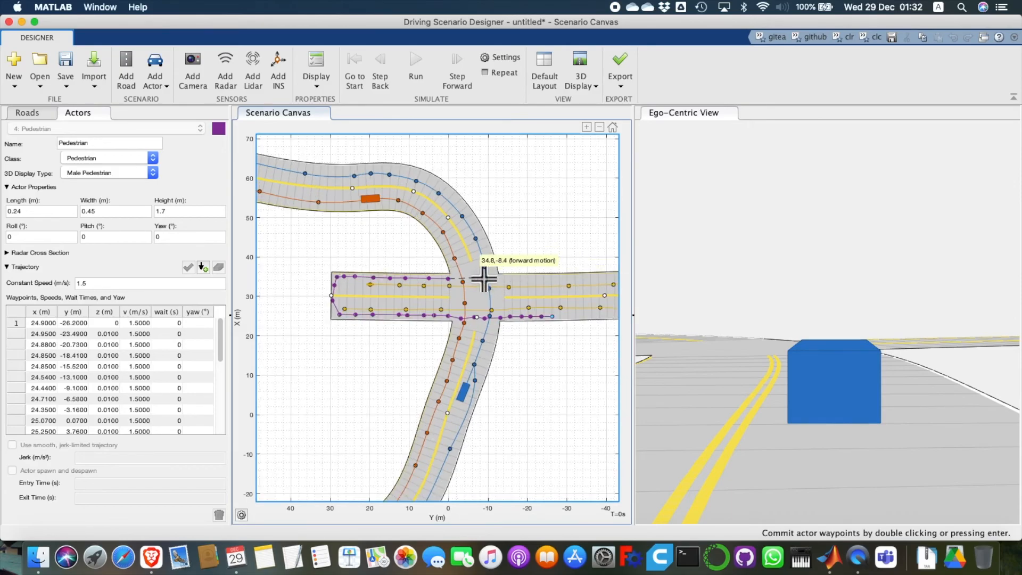
pyautogui.click(541, 278)
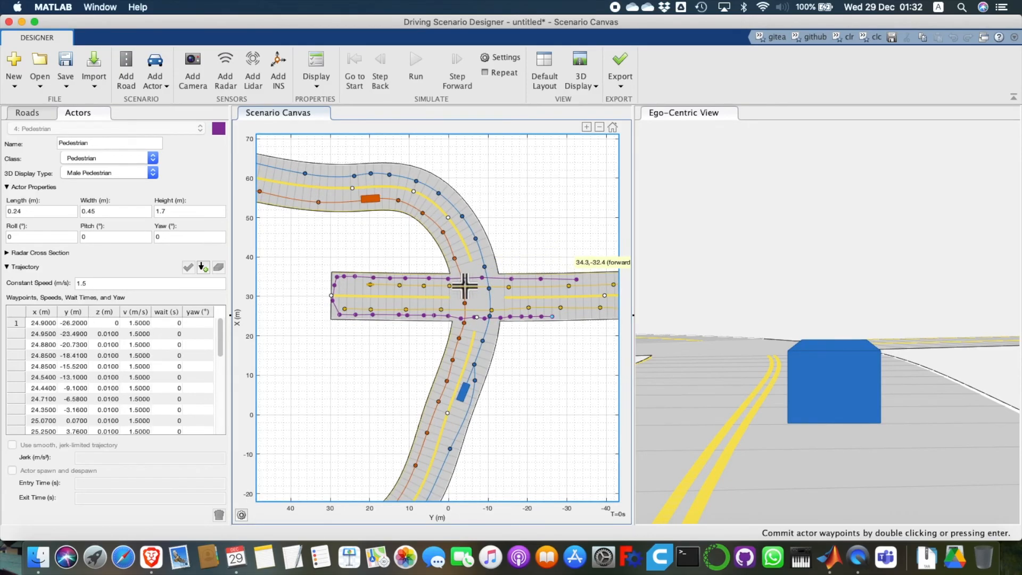
# Step: Extend the pedestrian's path through about (34.7, -42.9) and (33.6, -51.7) and around the outer edge of the second road's bend
pyautogui.scroll(-5, 463, 282)
pyautogui.scroll(3, 548, 293)
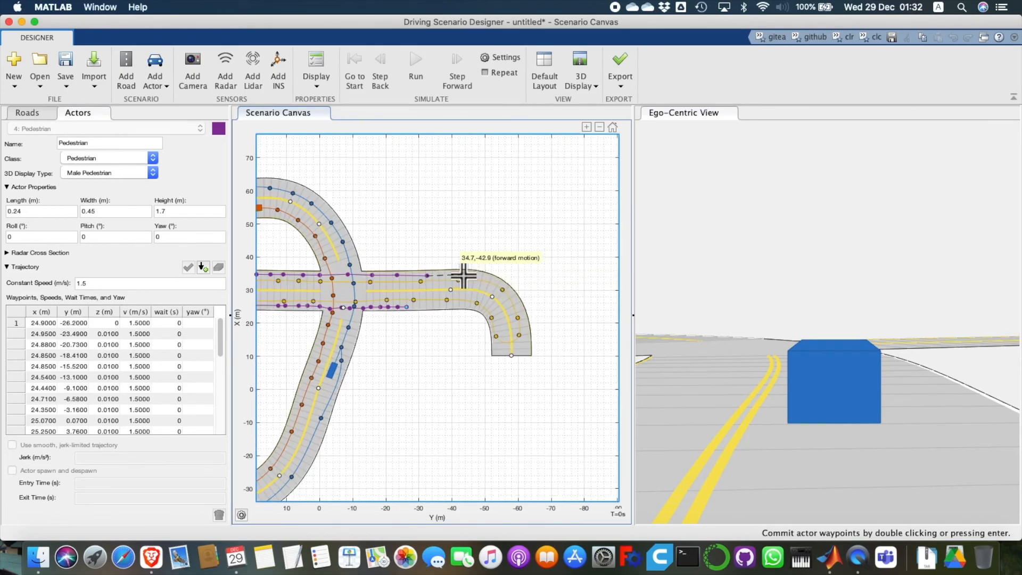
pyautogui.click(462, 275)
pyautogui.click(491, 278)
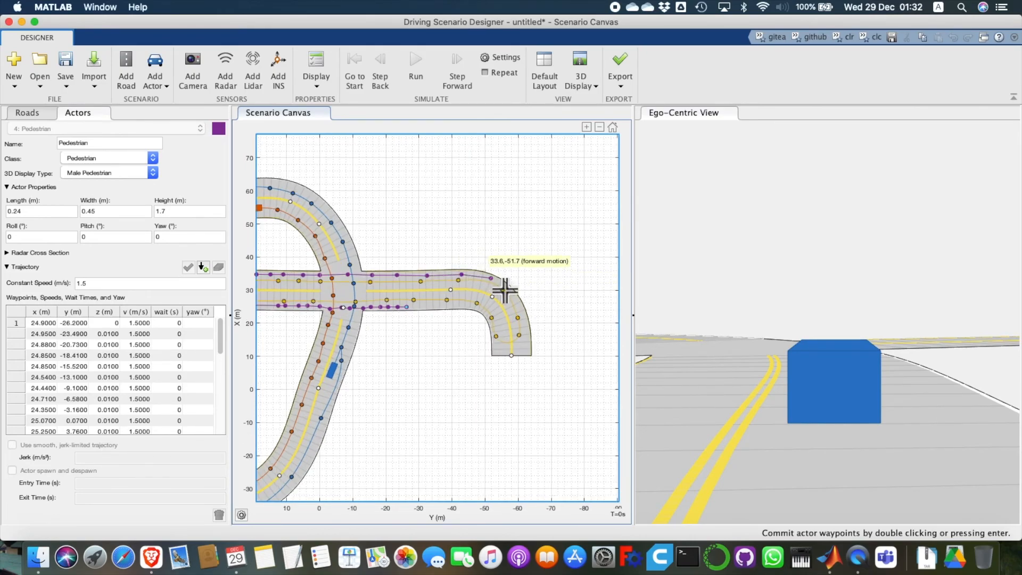
pyautogui.click(512, 293)
pyautogui.click(522, 317)
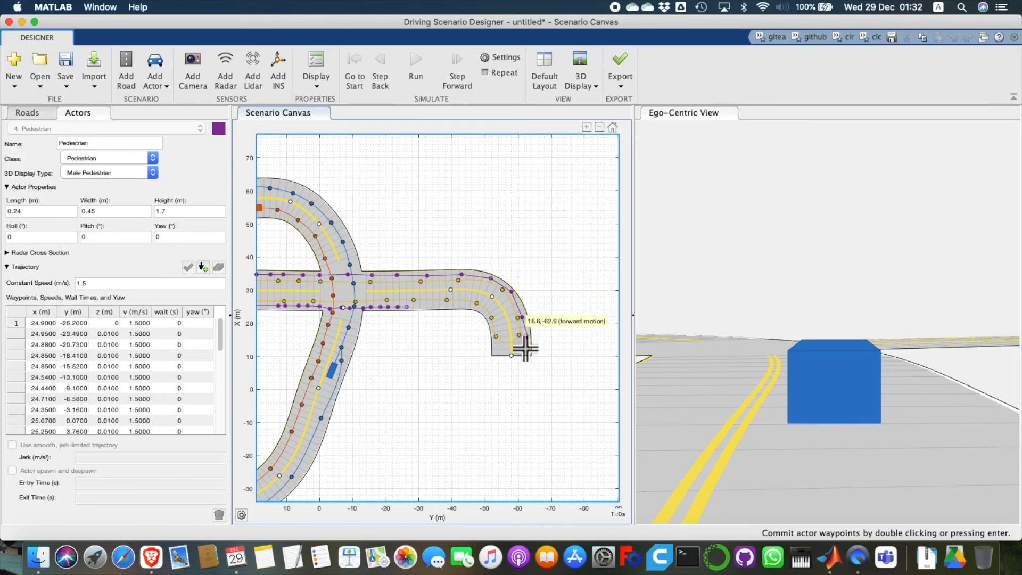
# Step: Cross the second road at its bent end, return the pedestrian's path along the inner edge toward its start, and finish the trajectory
pyautogui.click(524, 346)
pyautogui.click(499, 350)
pyautogui.click(494, 338)
pyautogui.click(486, 316)
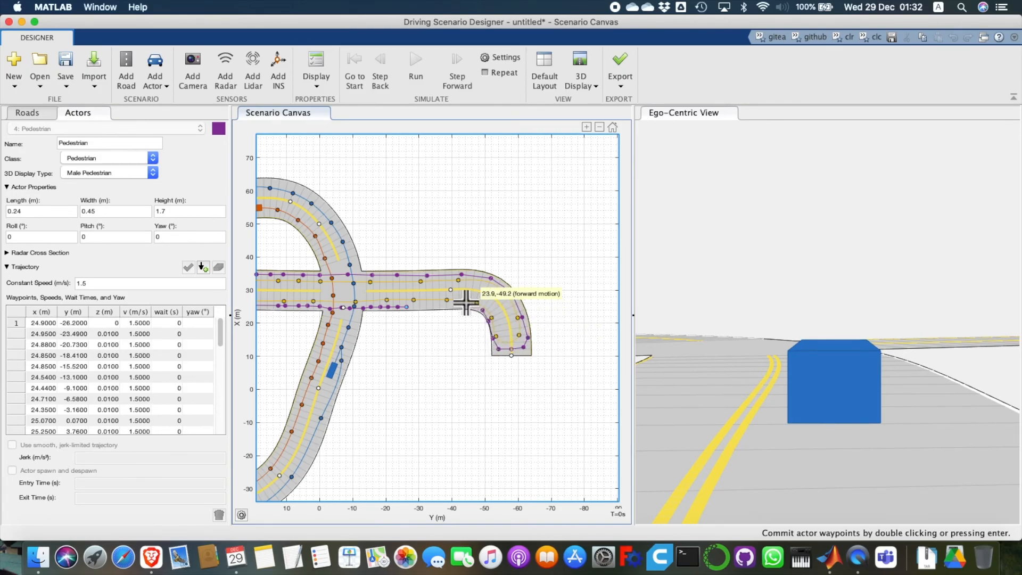
pyautogui.click(465, 301)
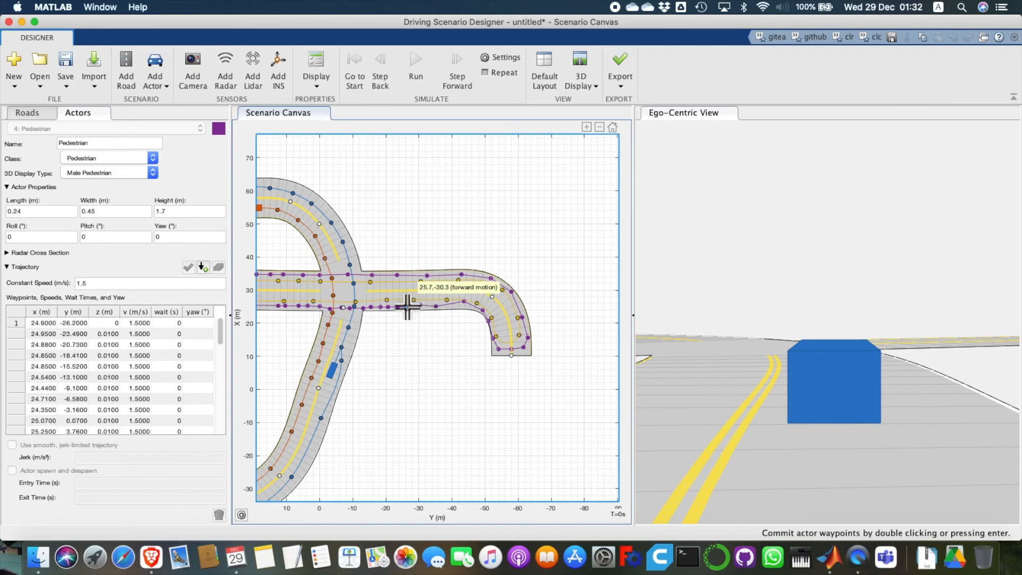
pyautogui.press('Escape')
# Step: Run the simulation and examine how the cars, bicycle and pedestrian move around the loop and through the crossing
pyautogui.scroll(-3, 436, 347)
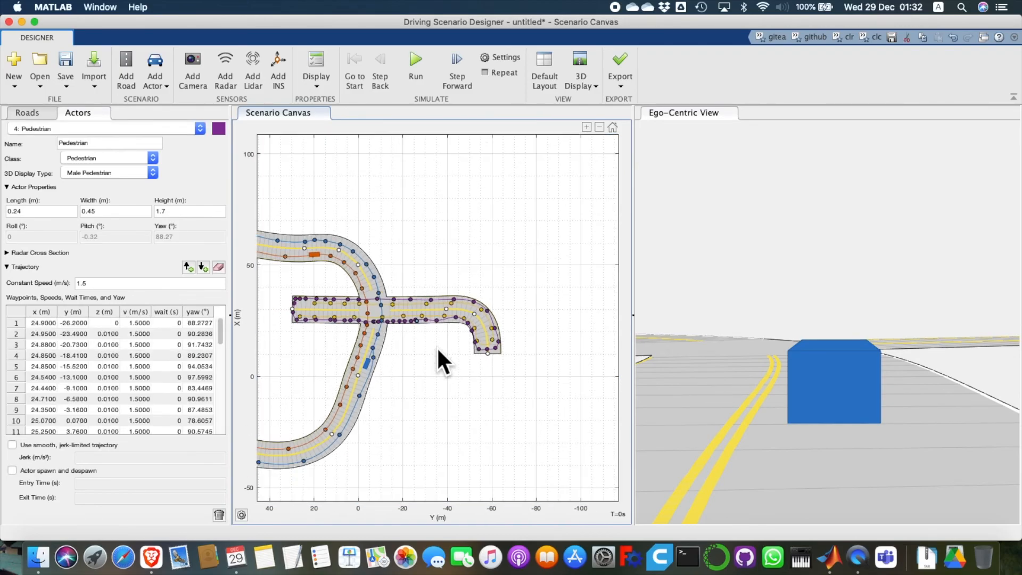
pyautogui.moveTo(395, 364); pyautogui.dragTo(493, 360)
pyautogui.scroll(2, 503, 355)
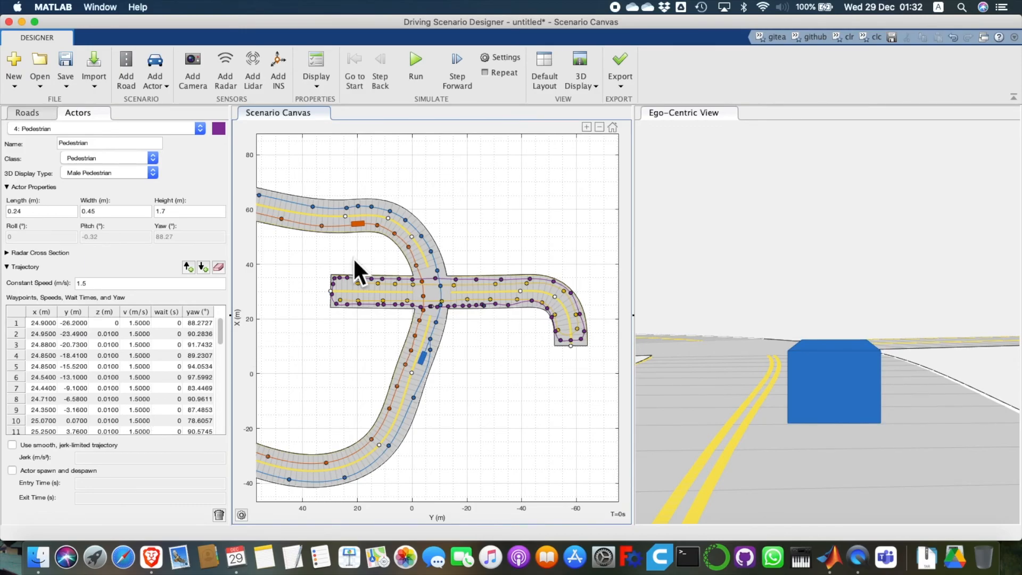
pyautogui.click(413, 60)
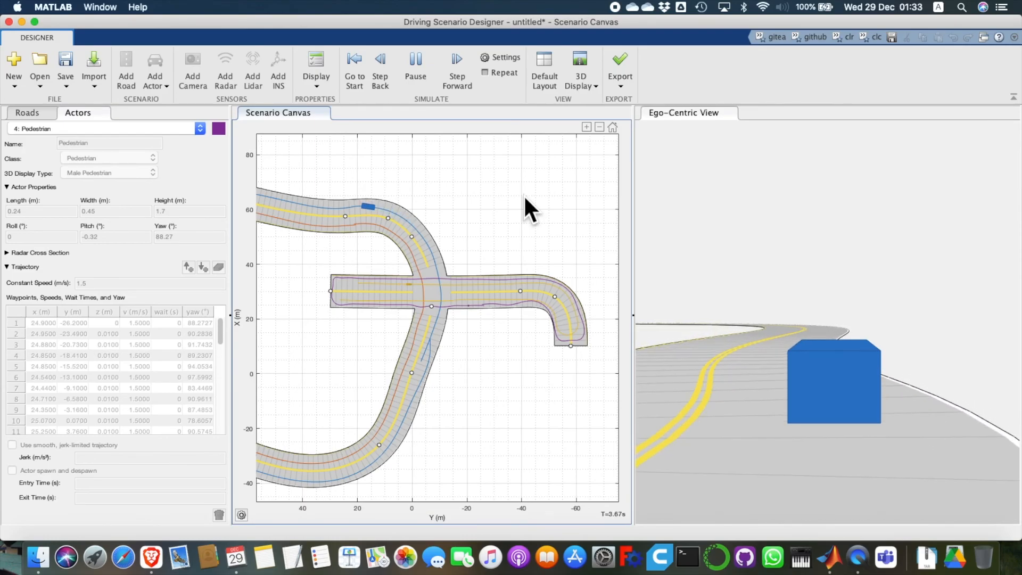
pyautogui.scroll(-5, 522, 194)
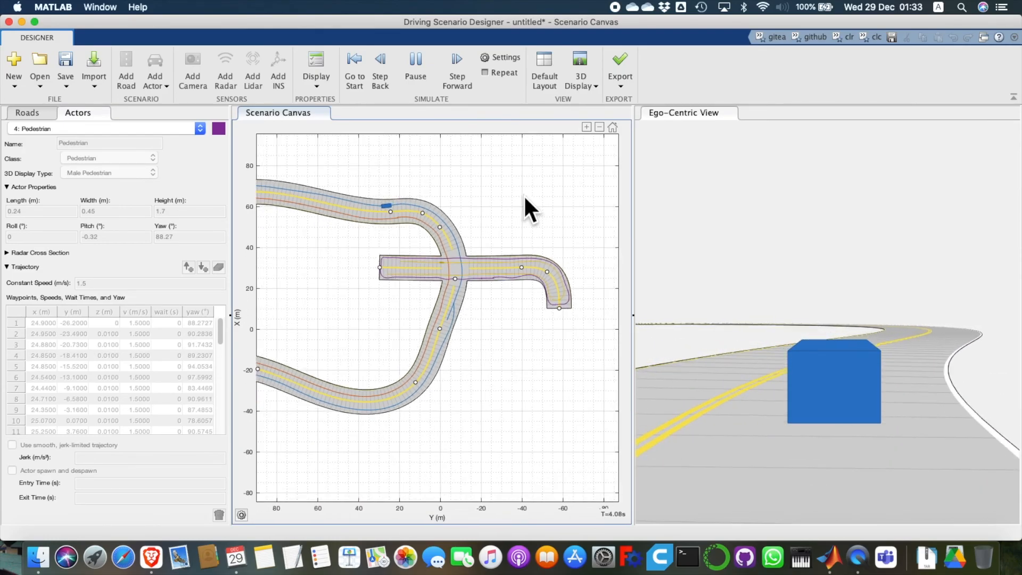
pyautogui.moveTo(356, 242); pyautogui.dragTo(413, 264)
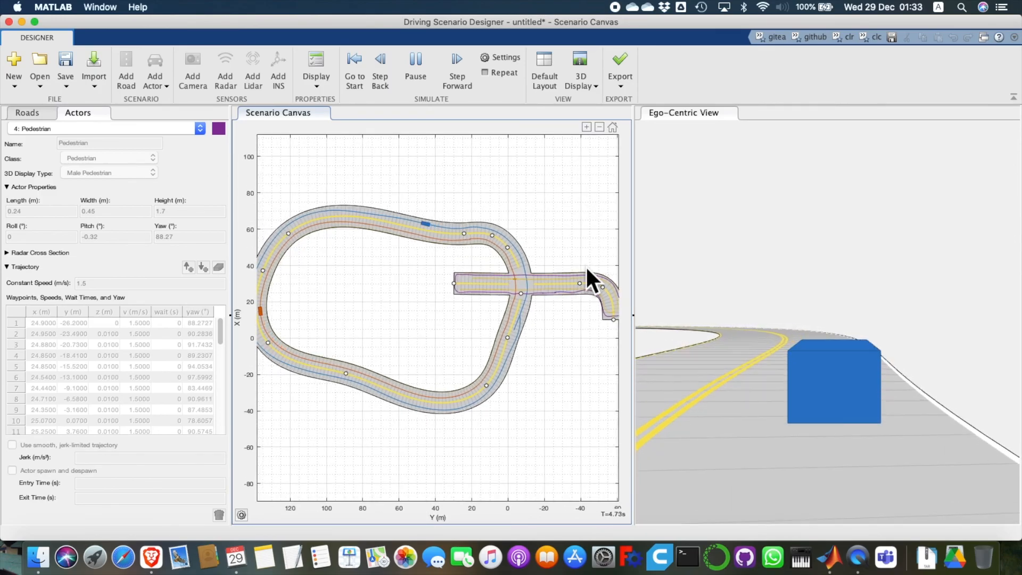
pyautogui.scroll(1, 542, 283)
pyautogui.scroll(10, 533, 287)
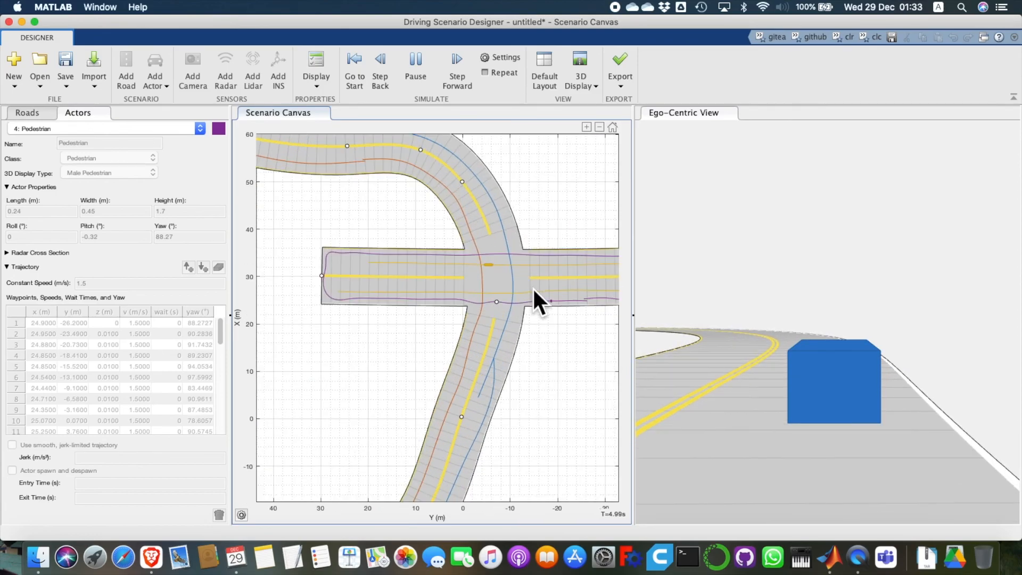
pyautogui.scroll(2, 531, 293)
pyautogui.scroll(3, 494, 279)
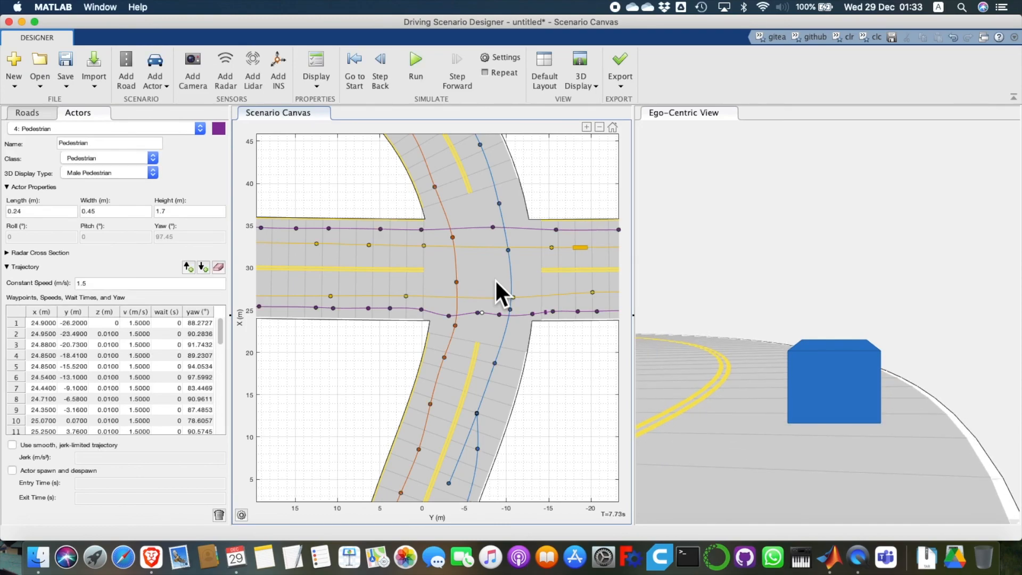
pyautogui.scroll(-10, 458, 295)
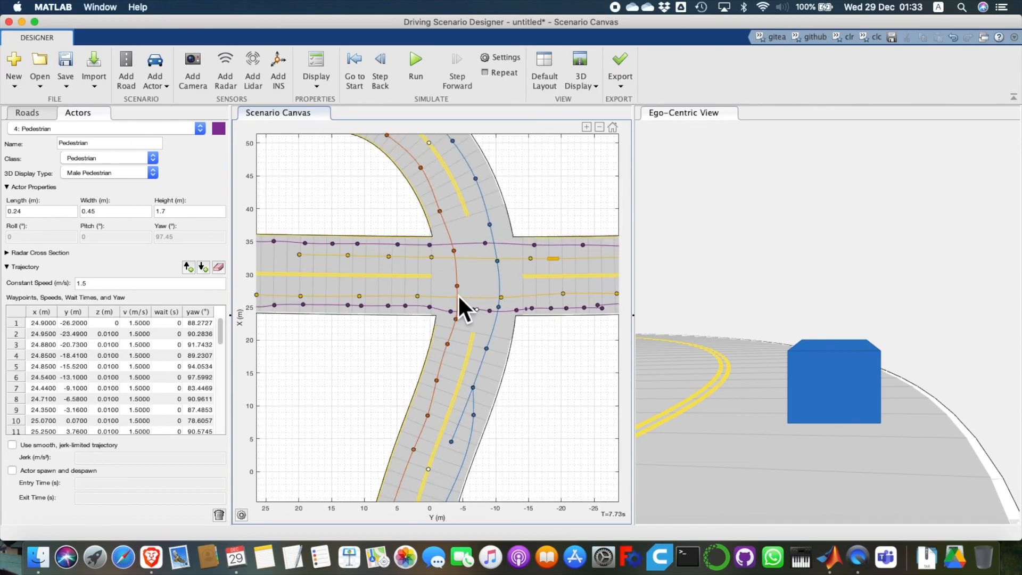
pyautogui.scroll(-1, 457, 294)
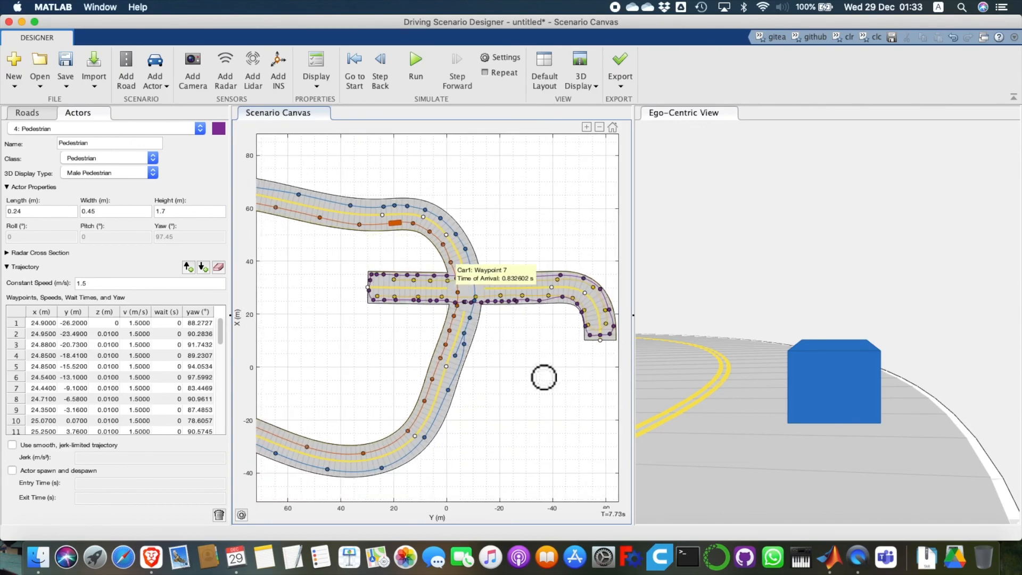